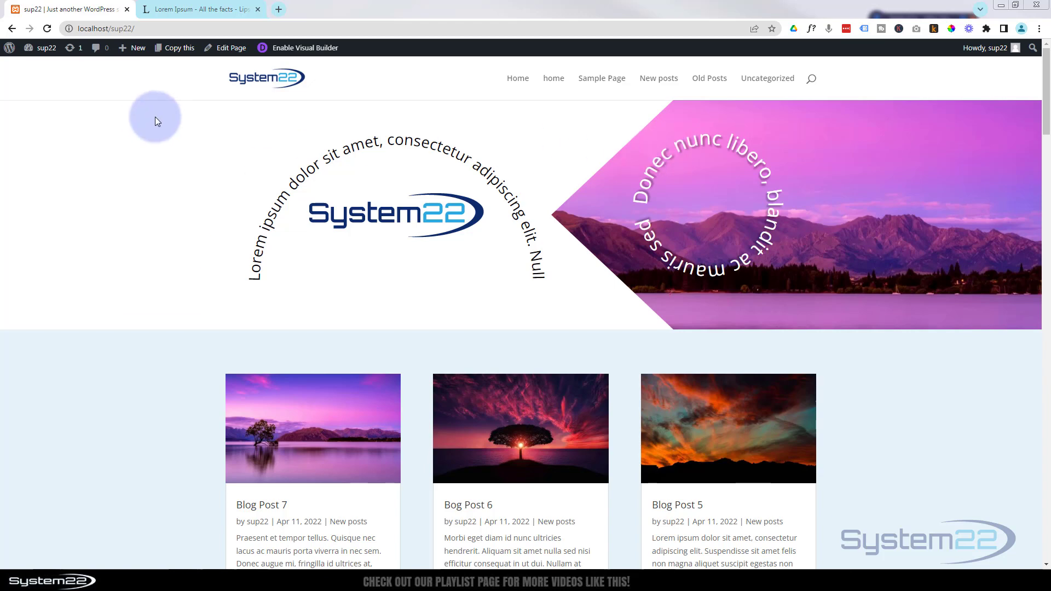
Enable the visual builder and delete the curved text module around the System22 logo in the top section.
click(304, 49)
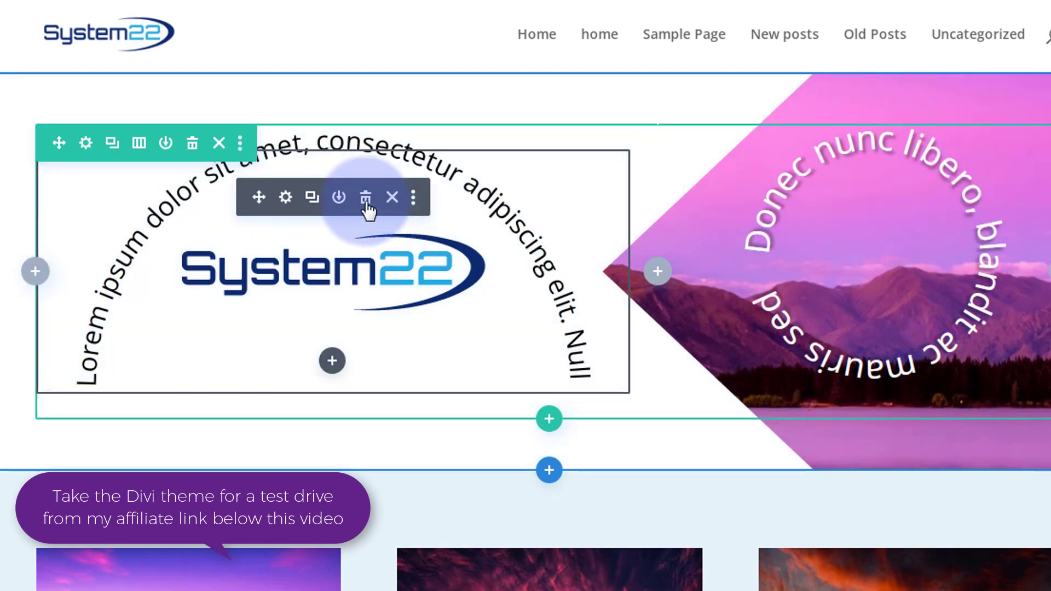
click(366, 198)
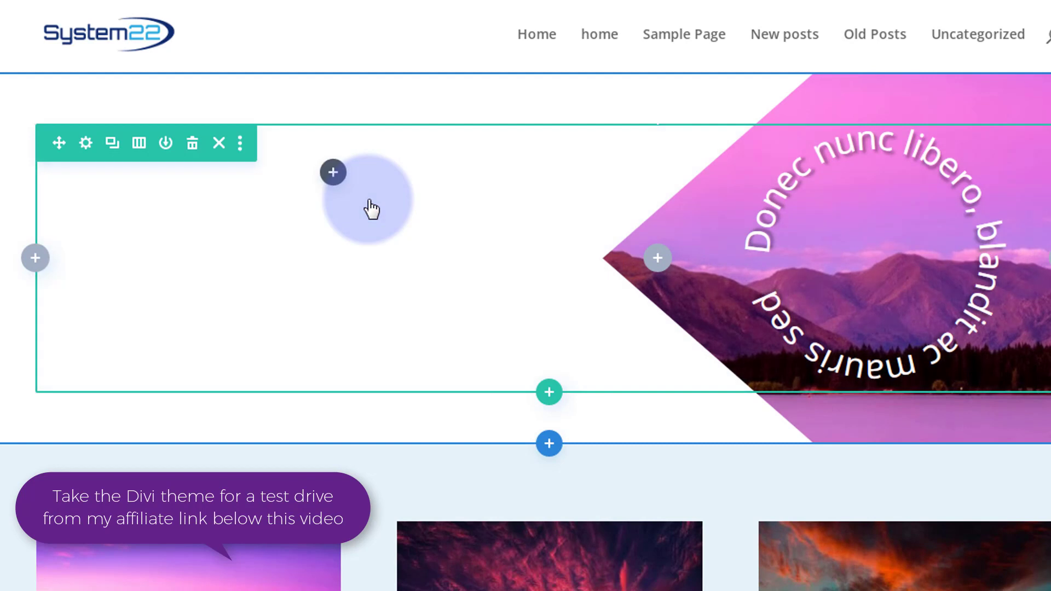
Insert a Supreme Text Path module into the empty first column of the top section.
click(333, 172)
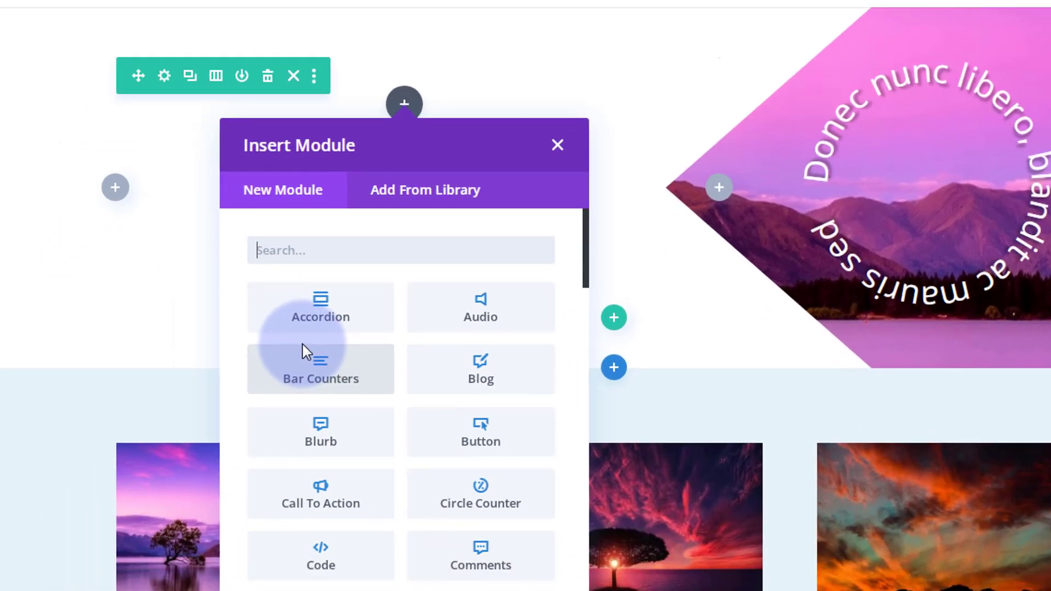
scroll(277, 334, down, 3)
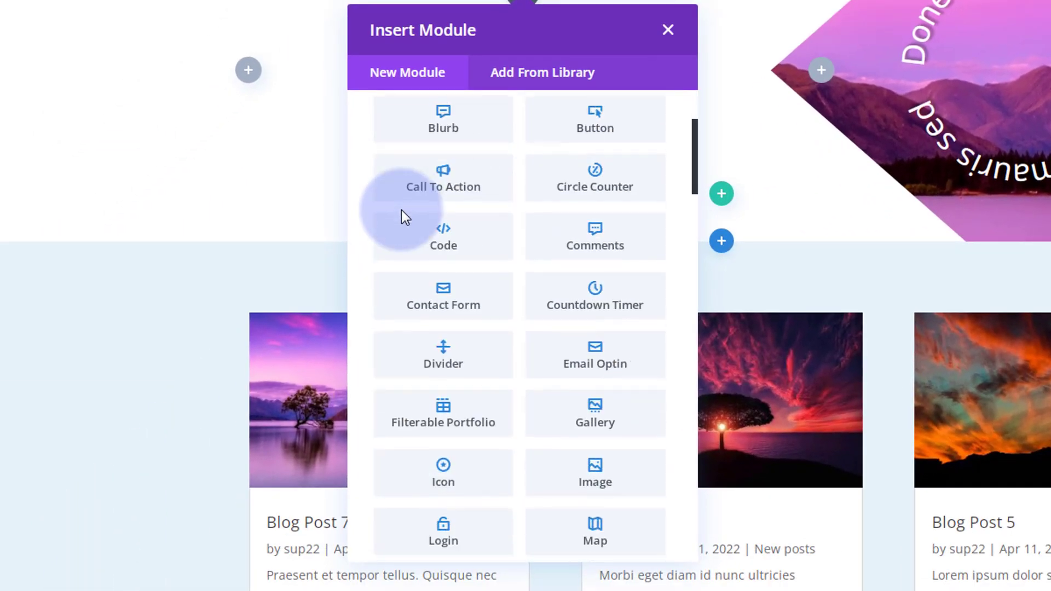
scroll(402, 211, down, 9)
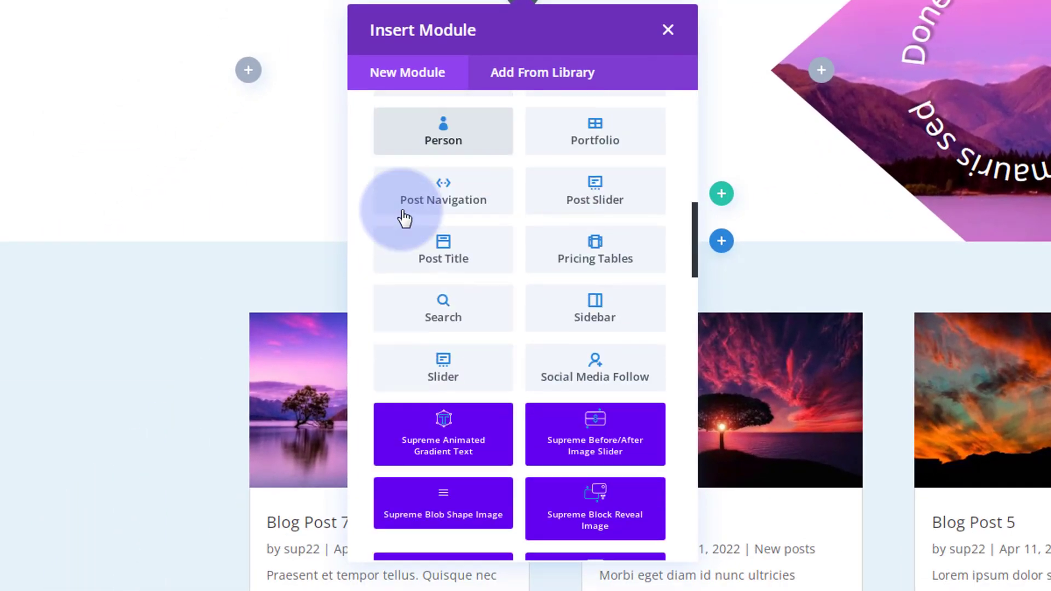
scroll(405, 219, down, 5)
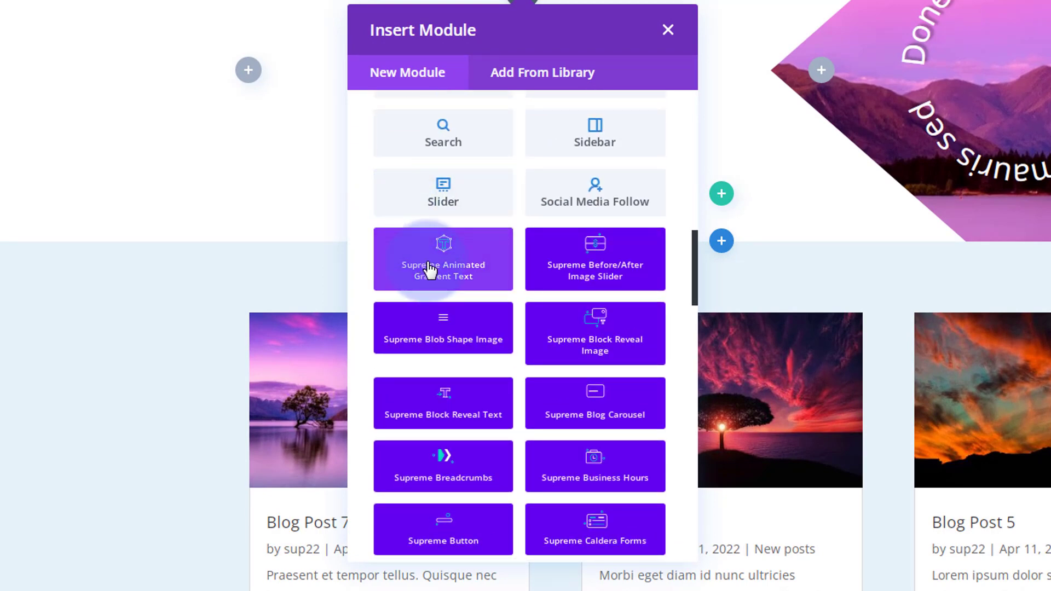
scroll(430, 268, down, 2)
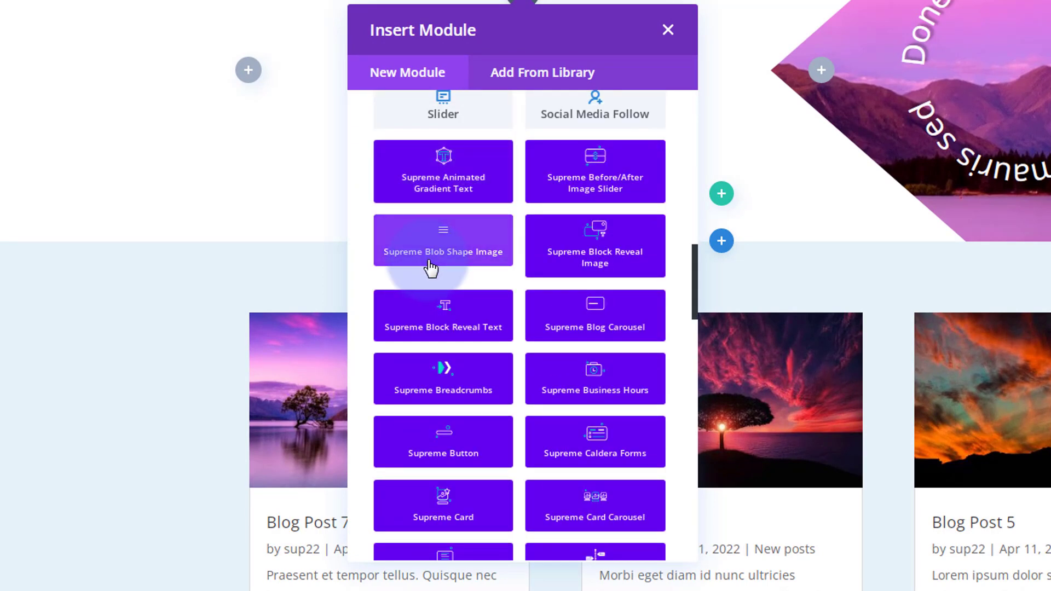
scroll(430, 268, down, 4)
scroll(430, 268, down, 7)
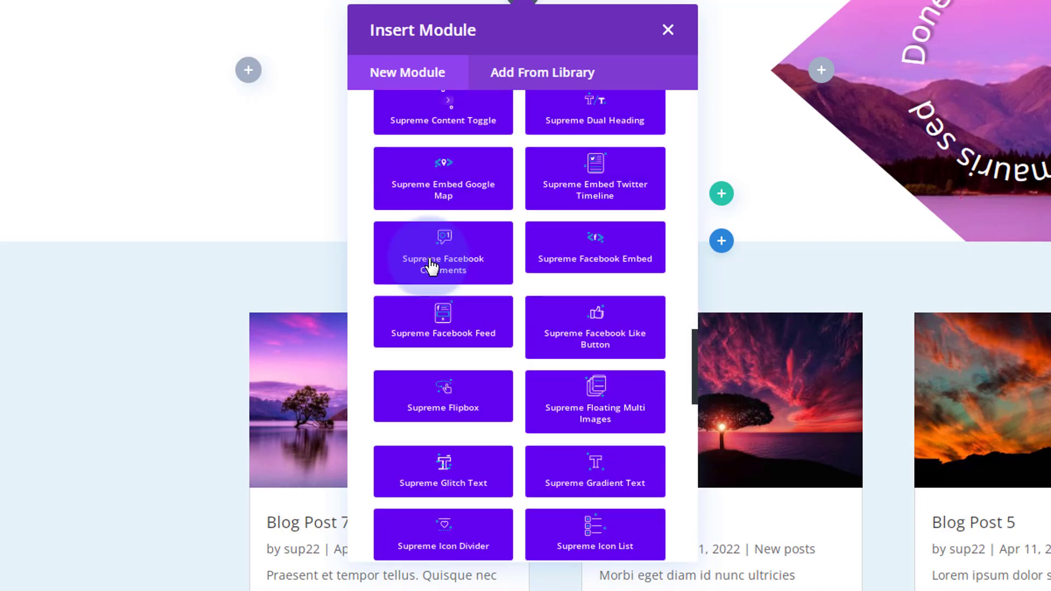
scroll(431, 260, down, 8)
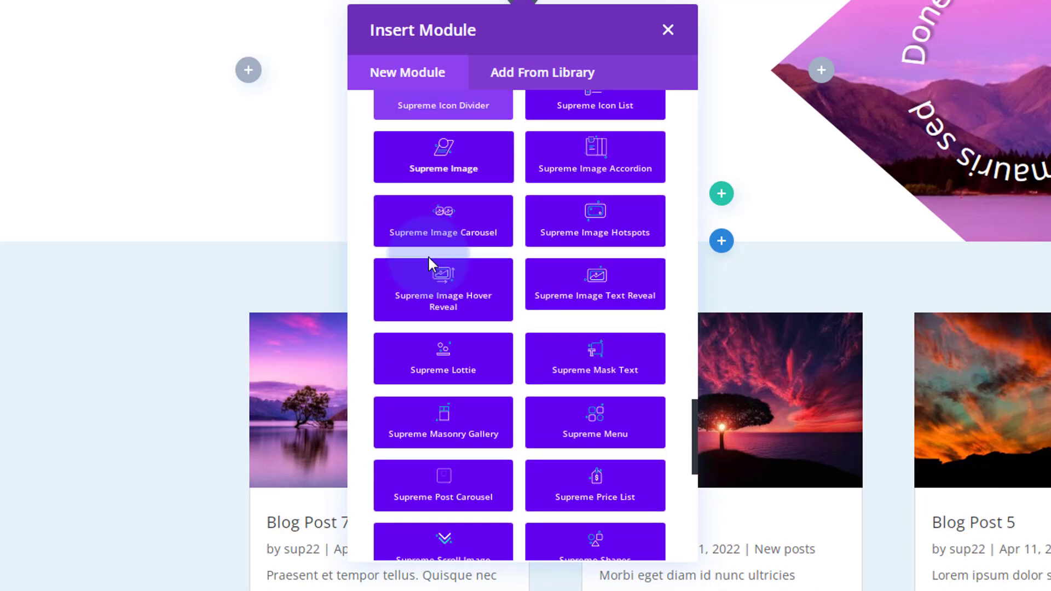
scroll(429, 263, down, 5)
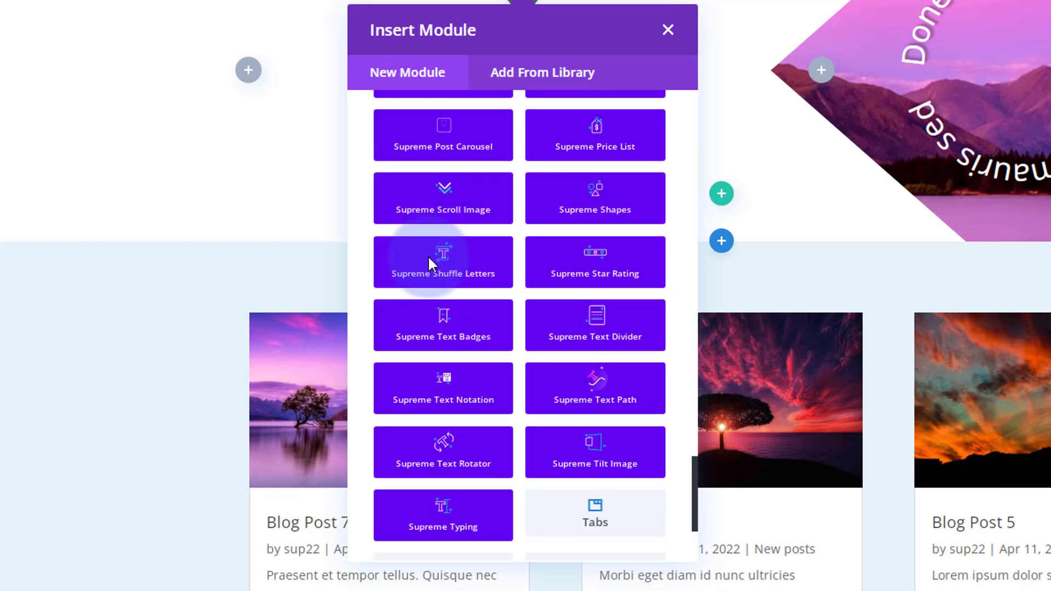
scroll(428, 255, down, 2)
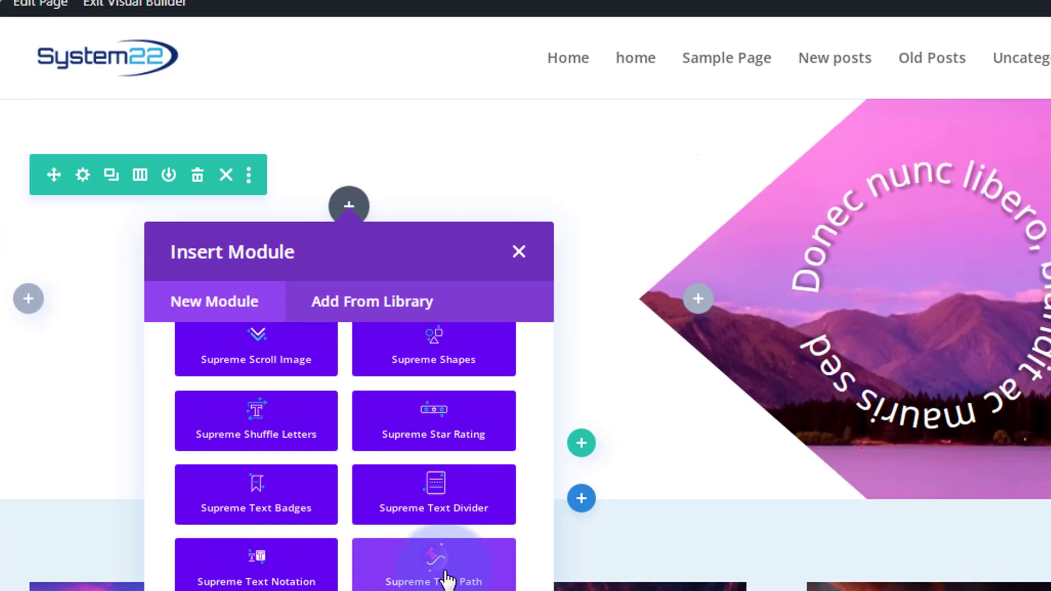
click(445, 576)
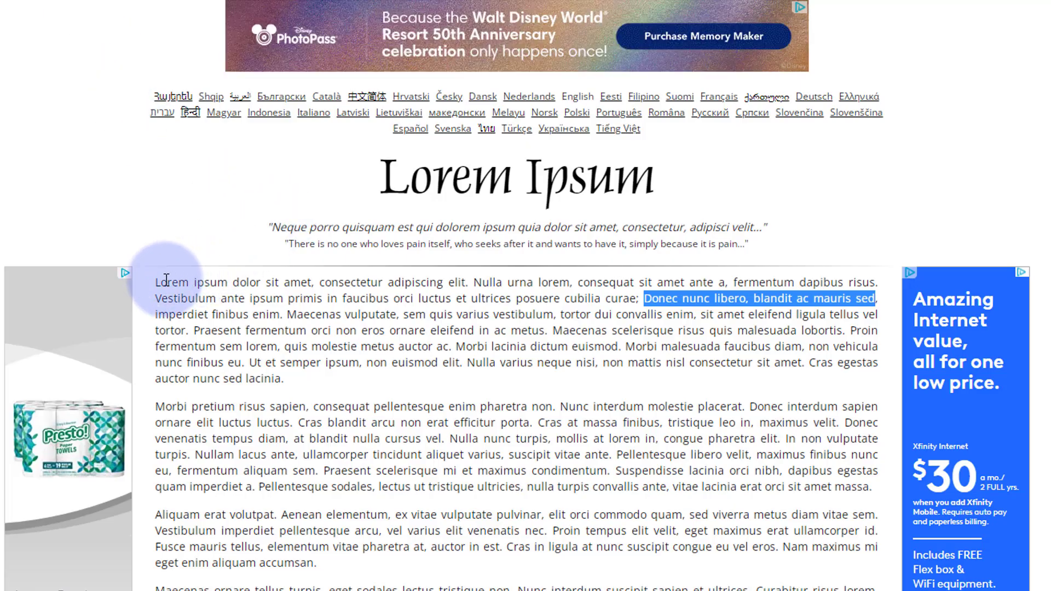
Copy "Lorem ipsum dolor sit amet, consectetur adipiscing elit. Nulla urna lorem" from the Lorem Ipsum page into the module's Text setting.
drag(157, 281, 569, 270)
key(ctrl+c)
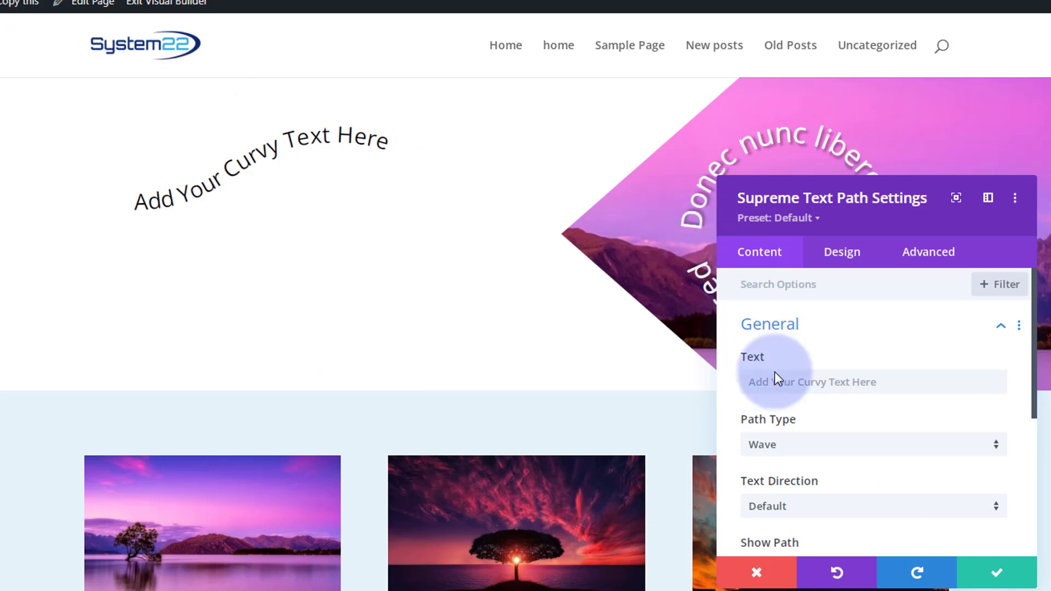
click(760, 383)
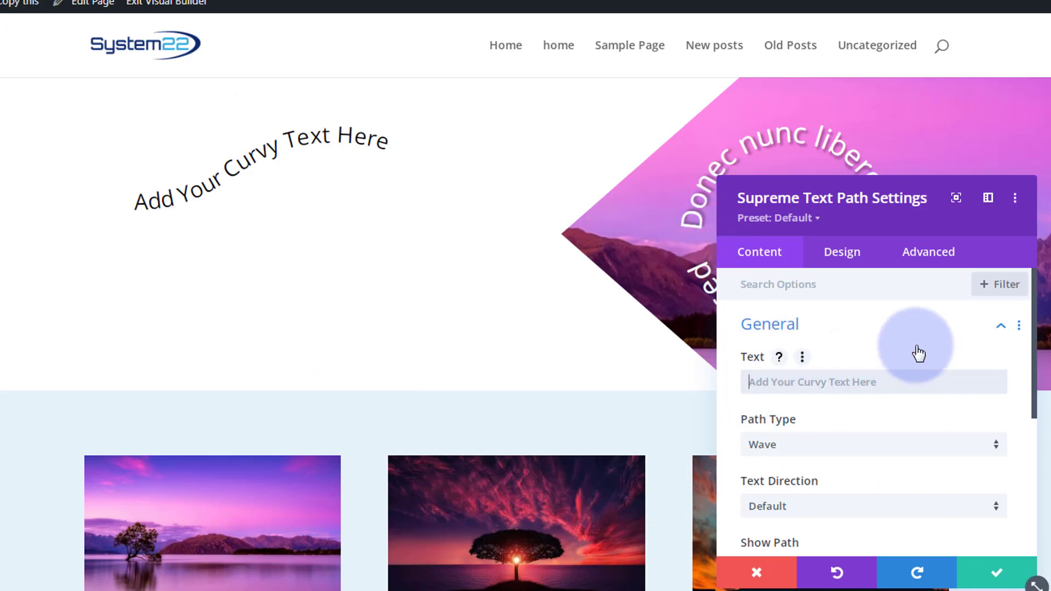
drag(863, 215, 721, 119)
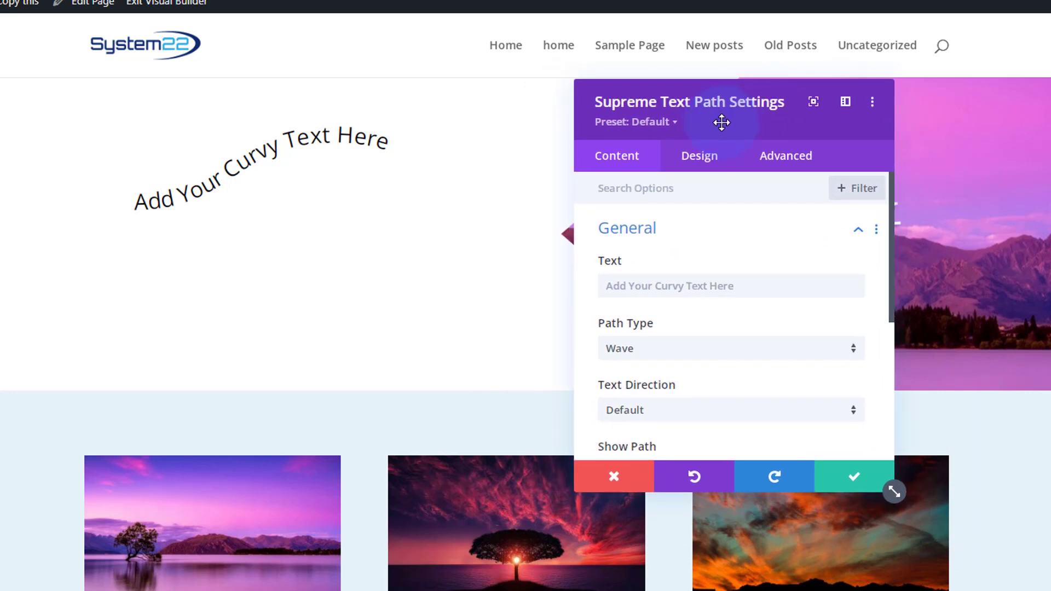
click(608, 285)
key(ctrl+v)
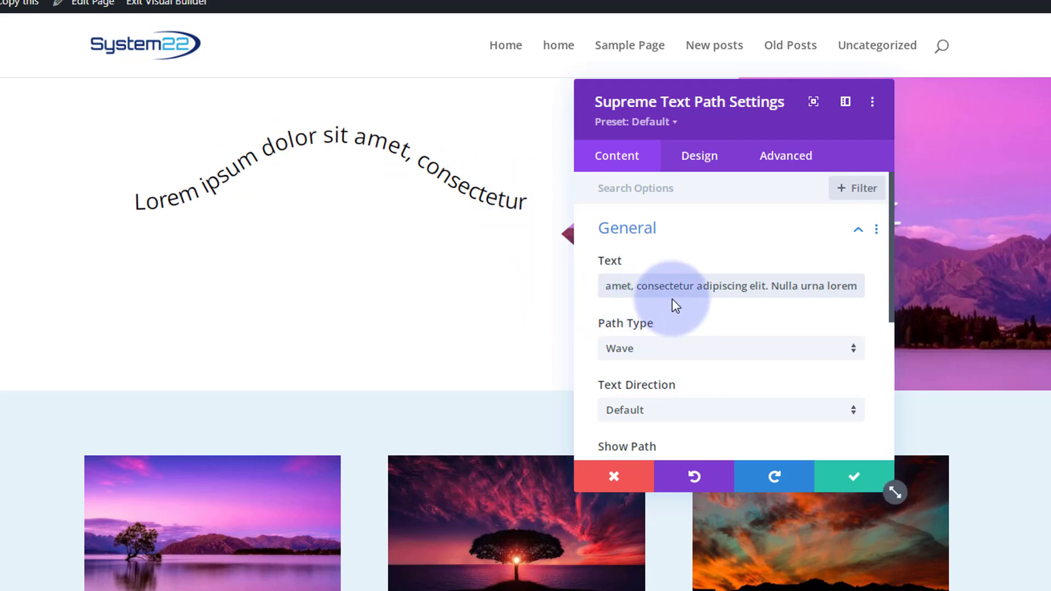
click(692, 286)
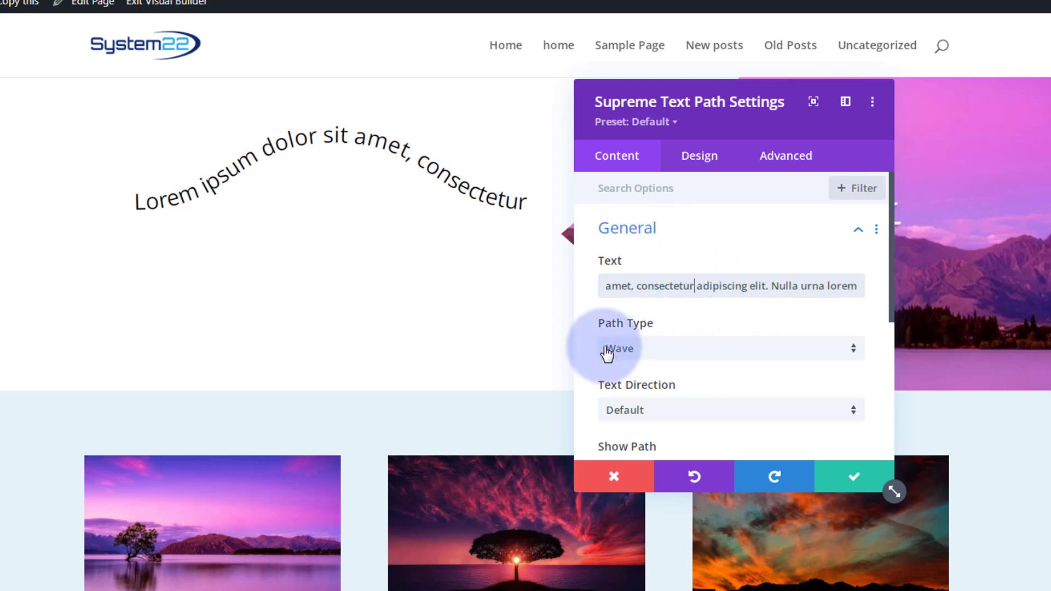
Try the Arc, Circle, Line, Oval and Spiral path types on the text in turn.
click(695, 355)
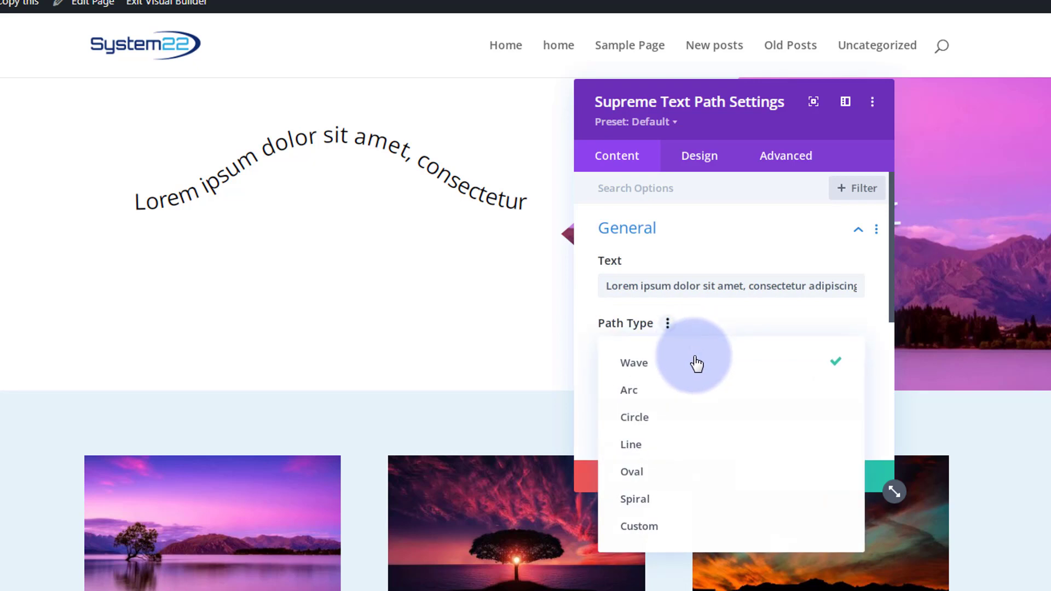
click(694, 395)
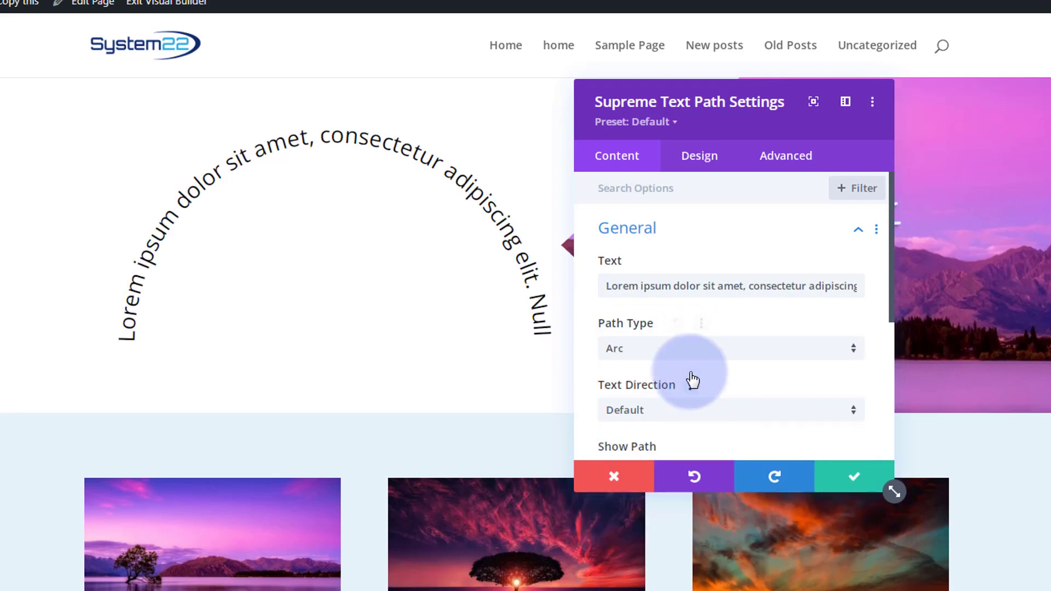
click(692, 355)
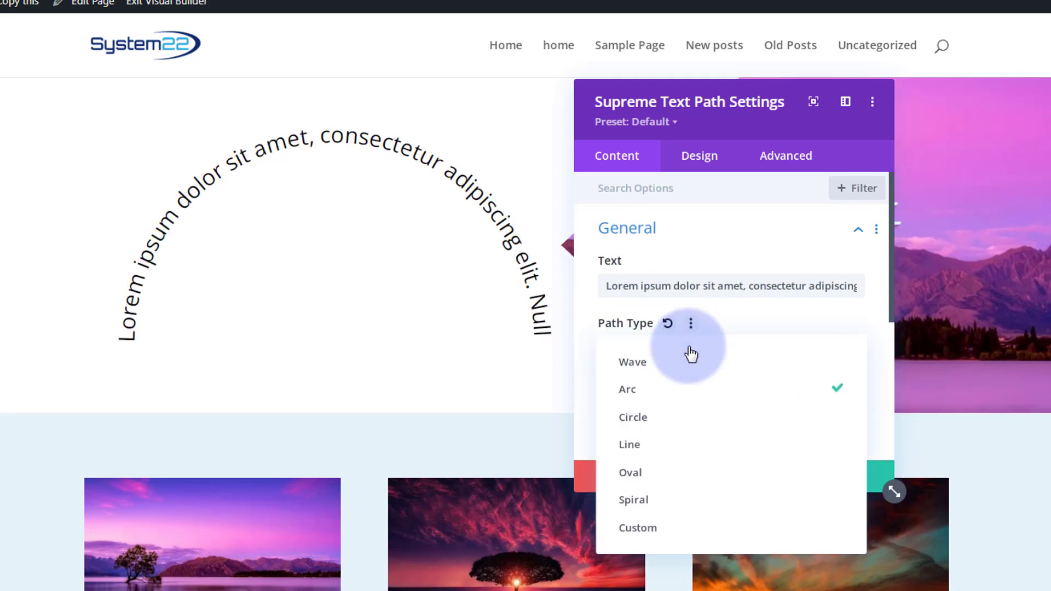
click(697, 424)
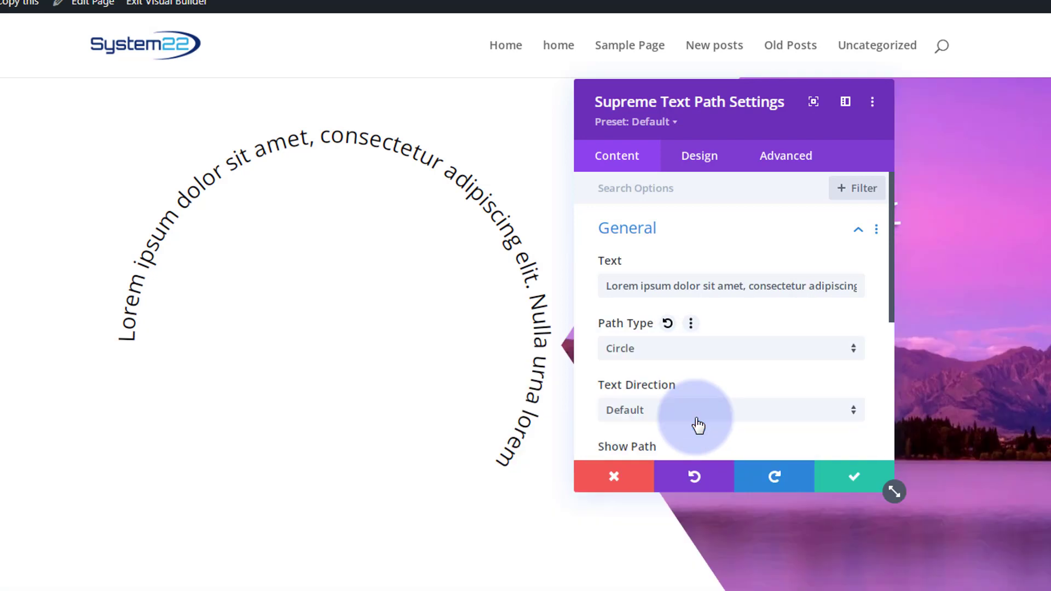
click(701, 353)
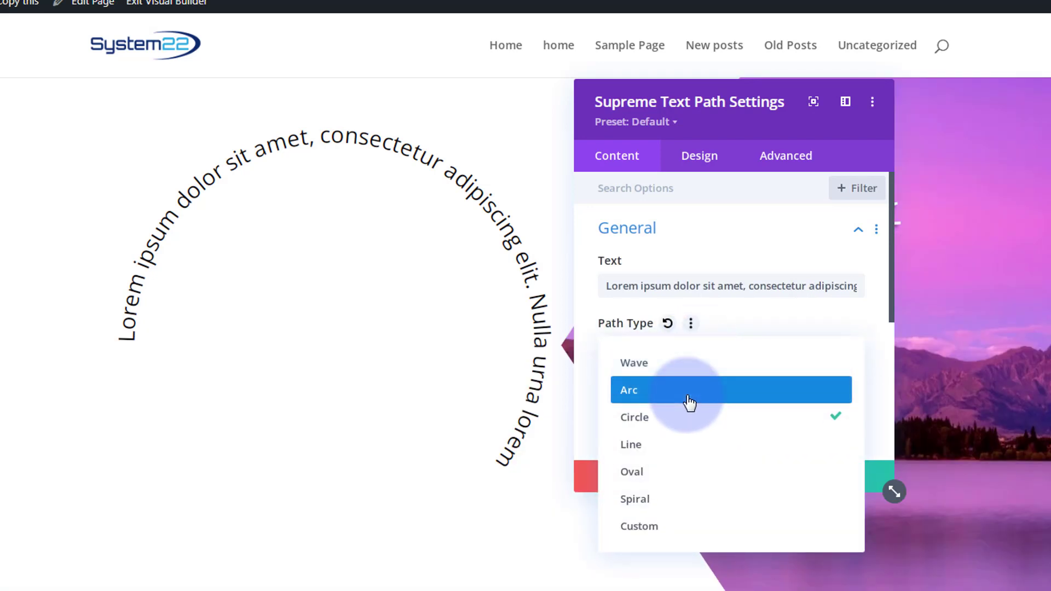
click(685, 445)
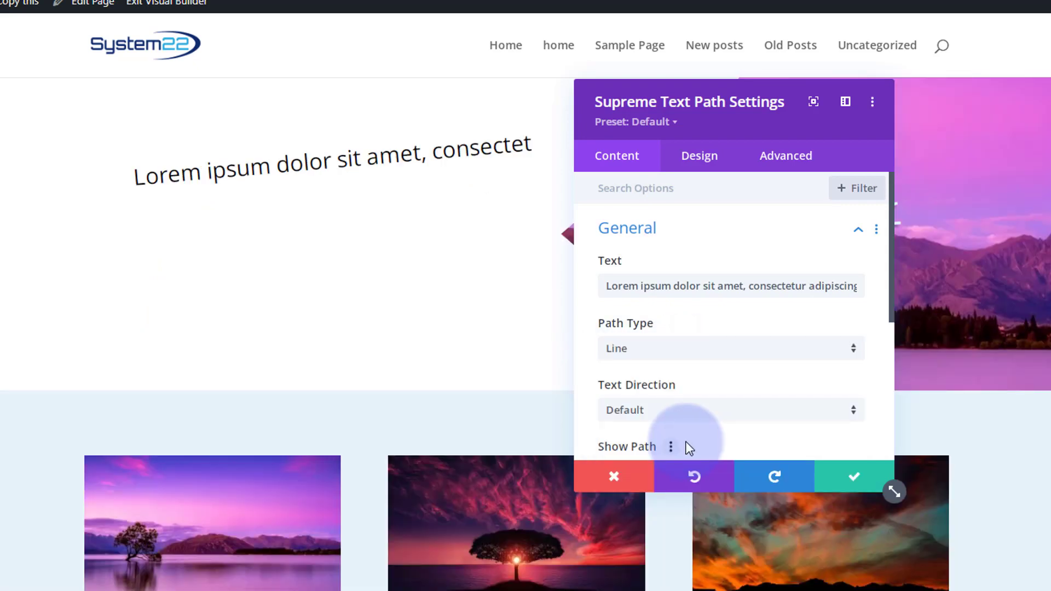
click(685, 353)
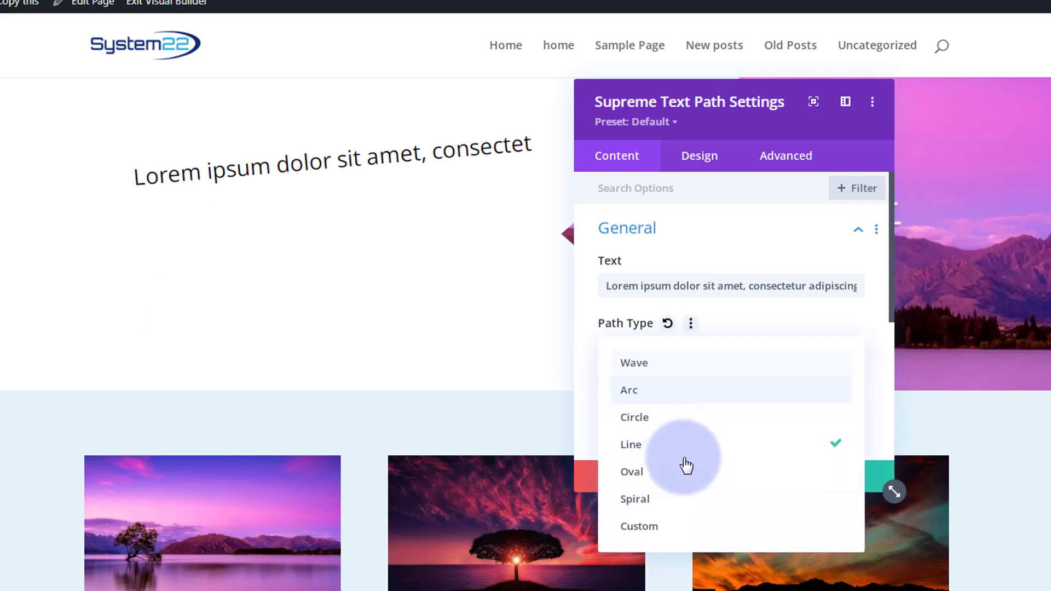
click(693, 478)
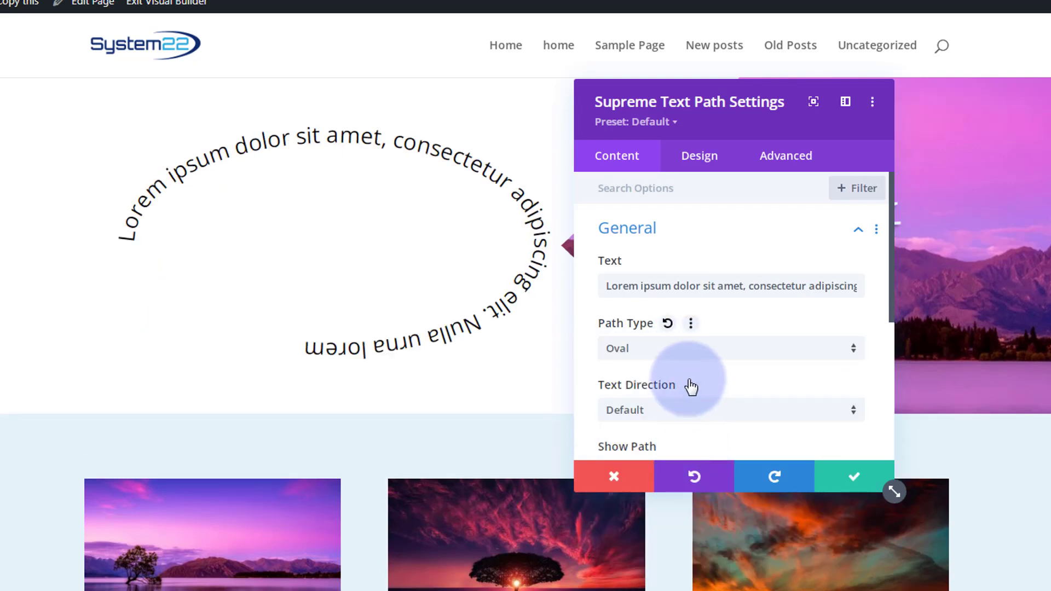
click(692, 352)
click(698, 508)
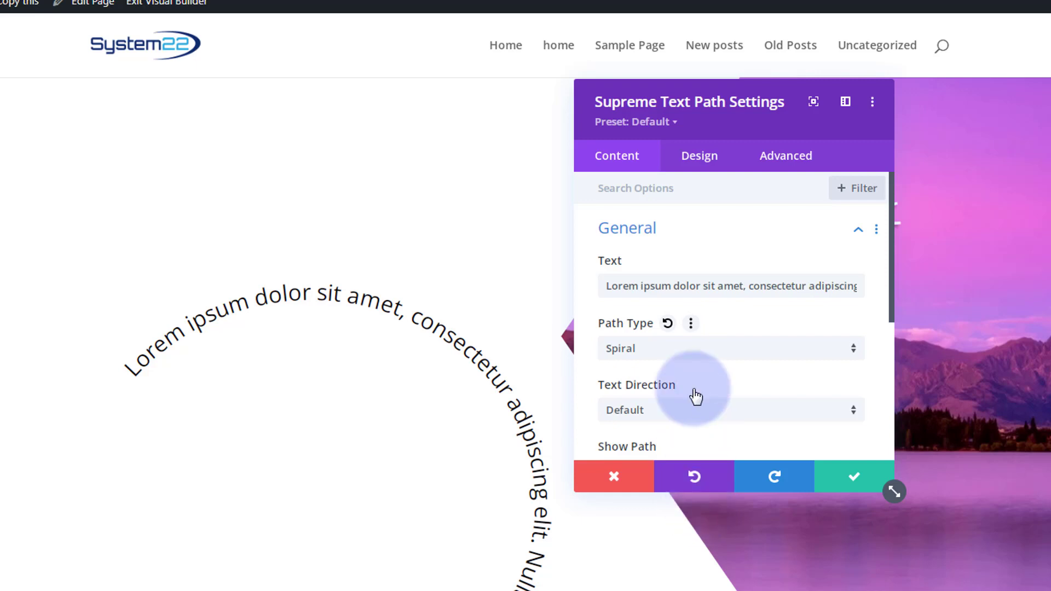
Replace the module's text with a longer Lorem Ipsum passage copied from the source page, ending at "orci luctus et ultrices posuere".
click(672, 351)
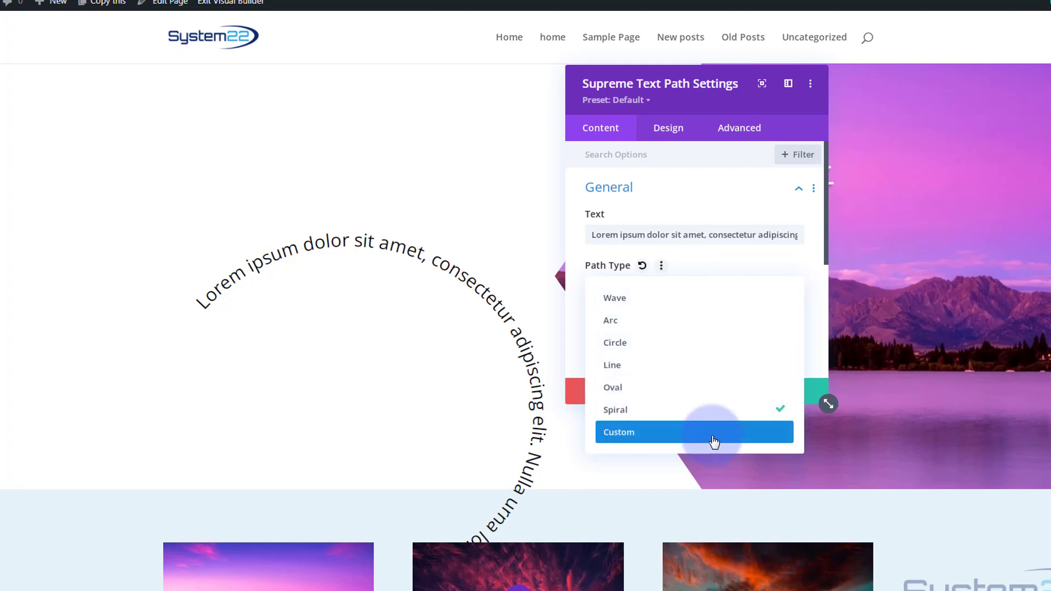
click(715, 442)
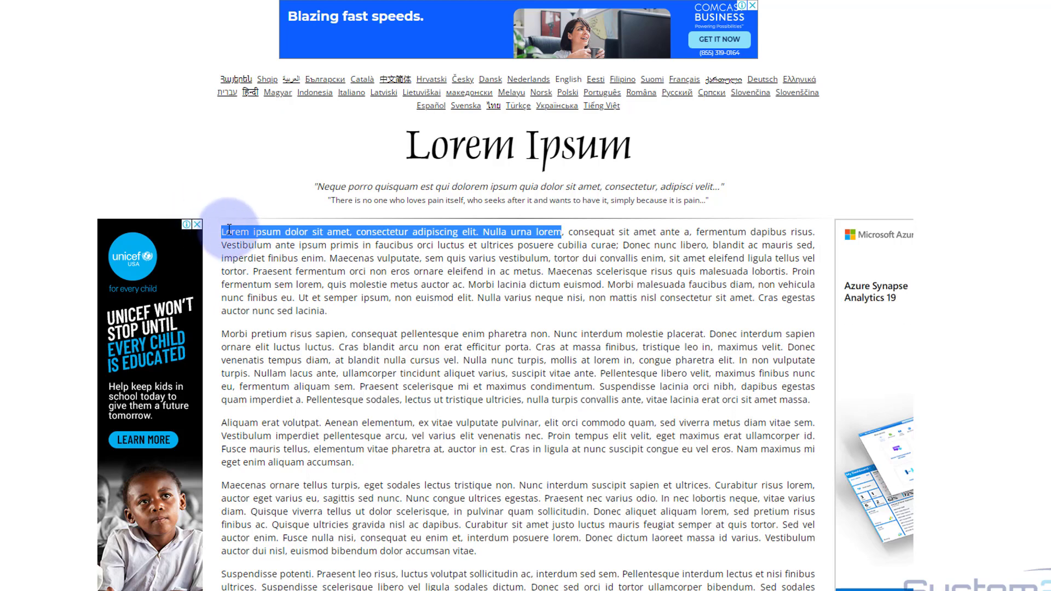
key(shift+Down)
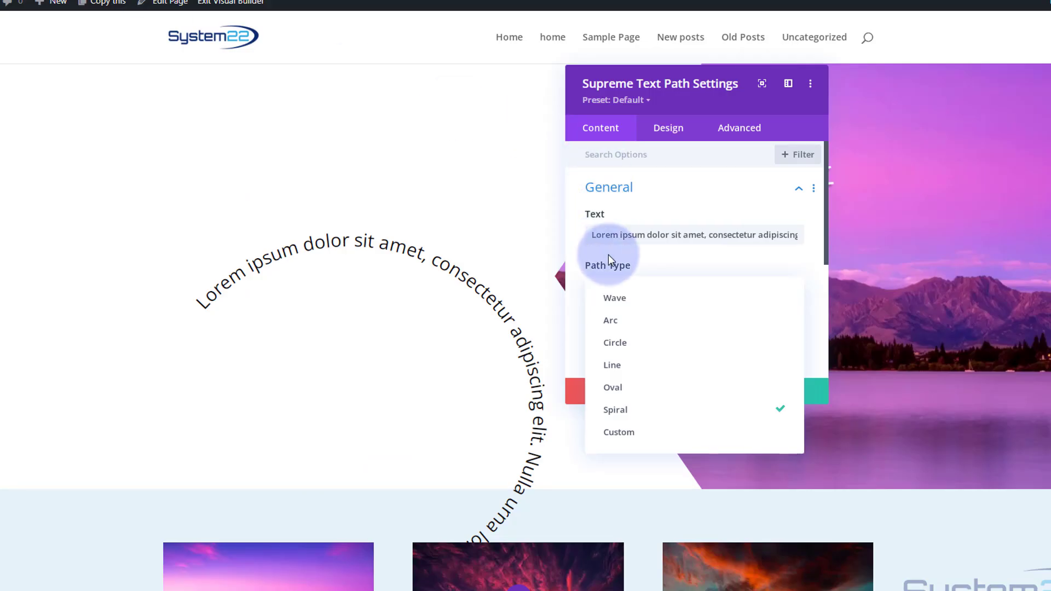
triple_click(604, 235)
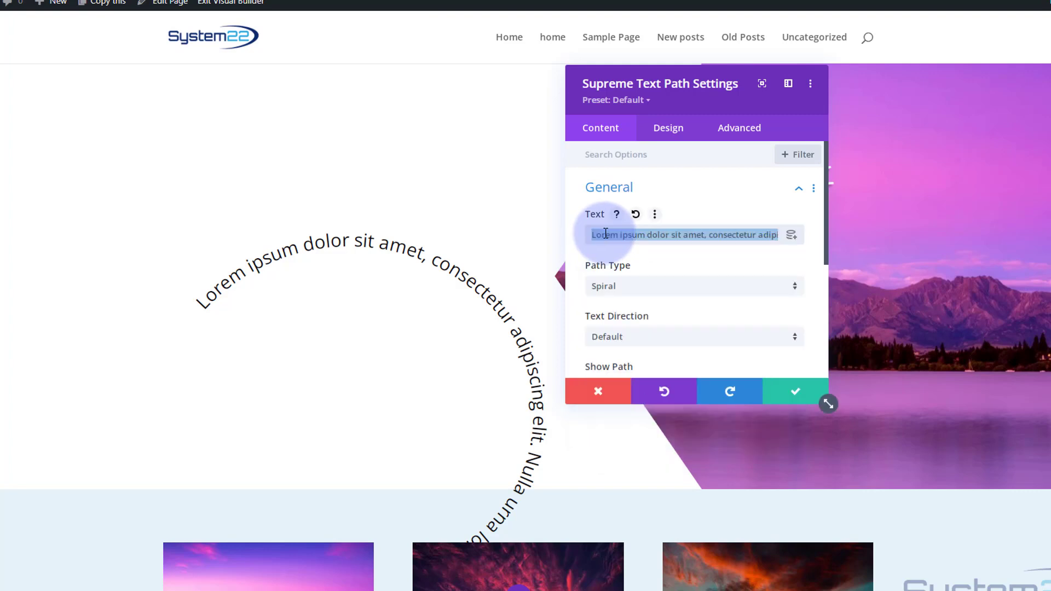
key(ctrl+v)
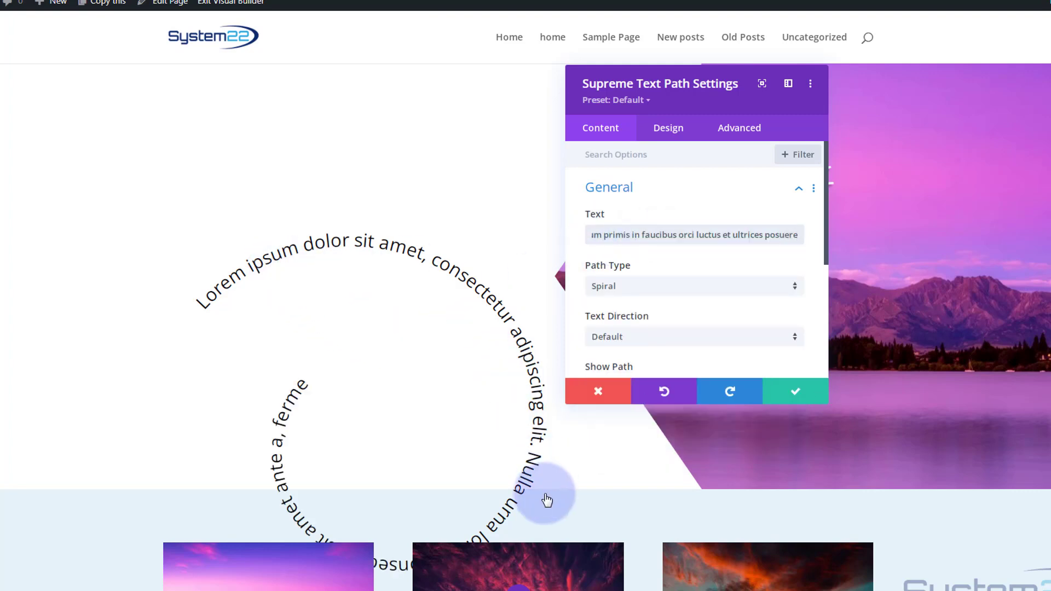
Set the path type to Custom and paste SVG code for a triangular path, "M150 0 L75 200 L225 200 Z".
click(686, 286)
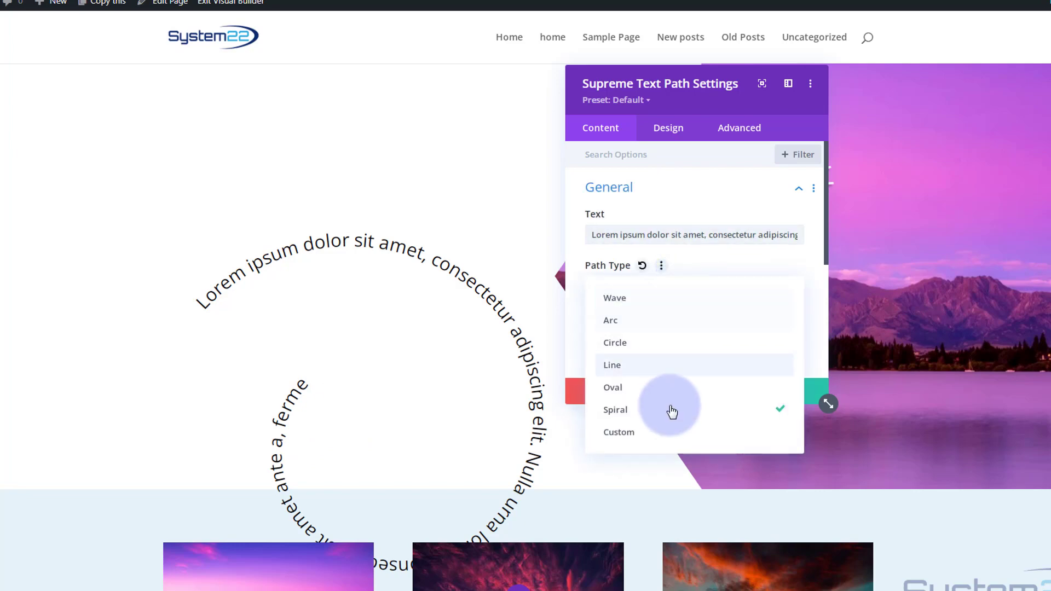
click(671, 434)
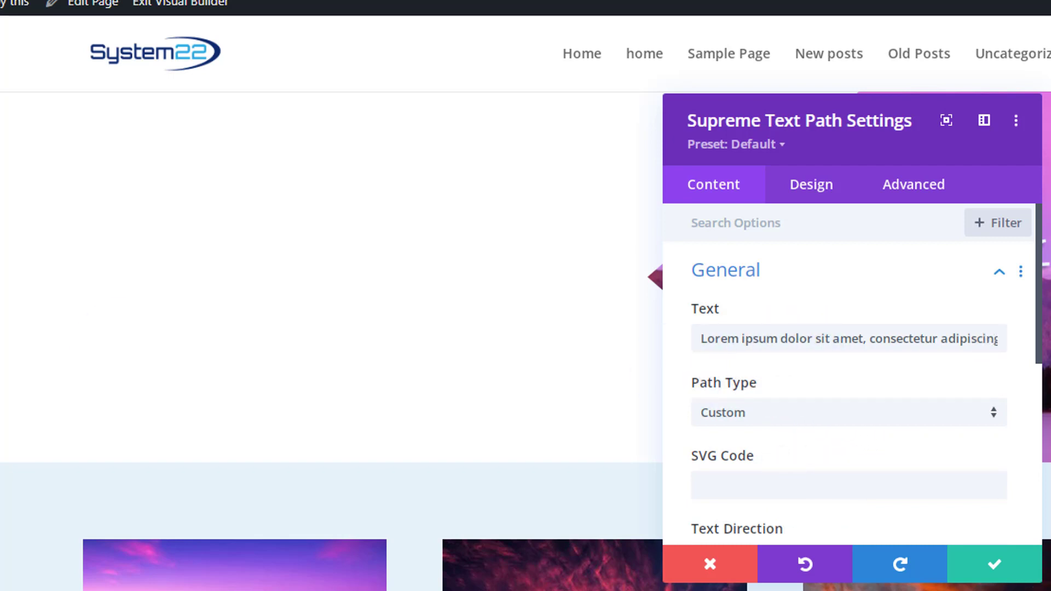
click(764, 479)
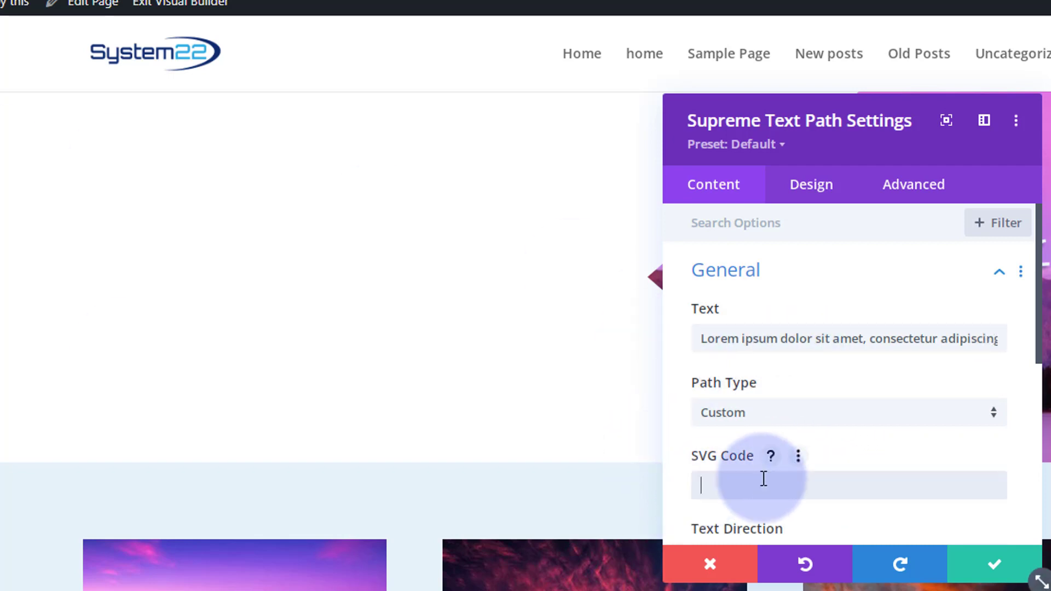
key(ctrl+v)
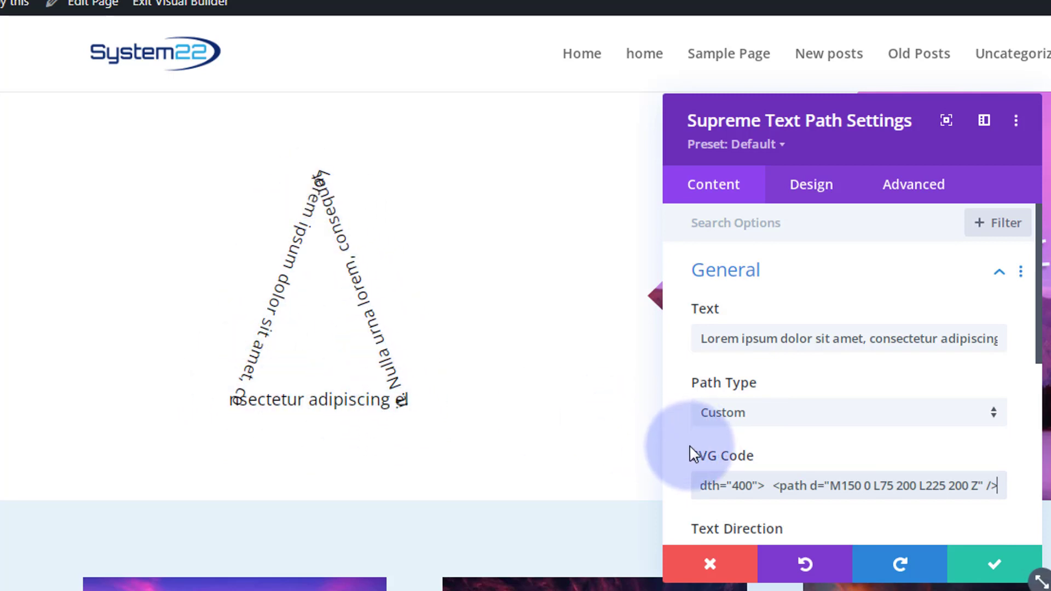
Set the text's path type to Arc and turn on the visible path line.
click(795, 420)
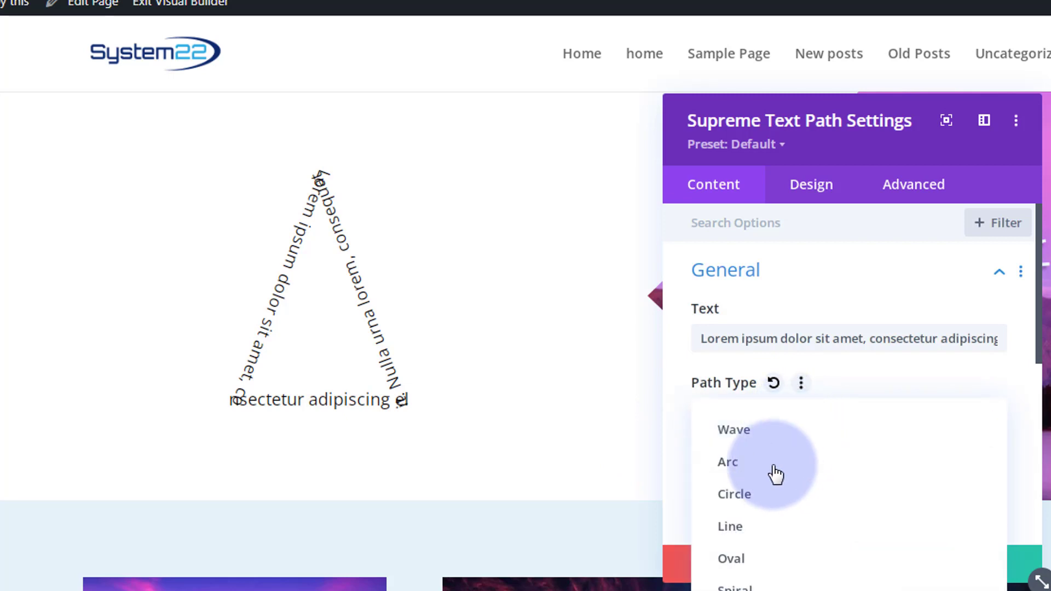
click(775, 467)
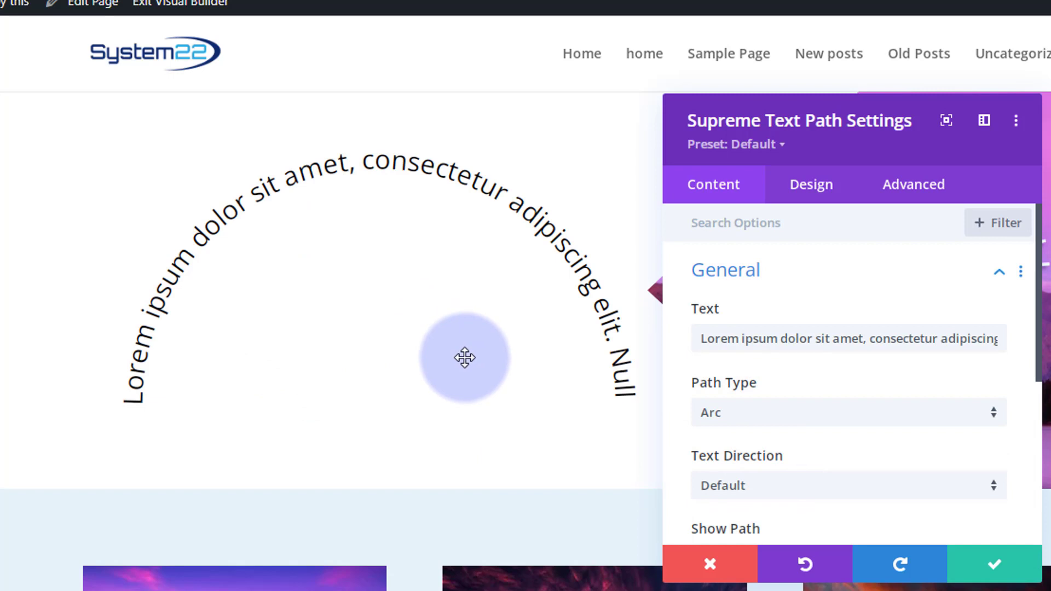
scroll(778, 329, down, 1)
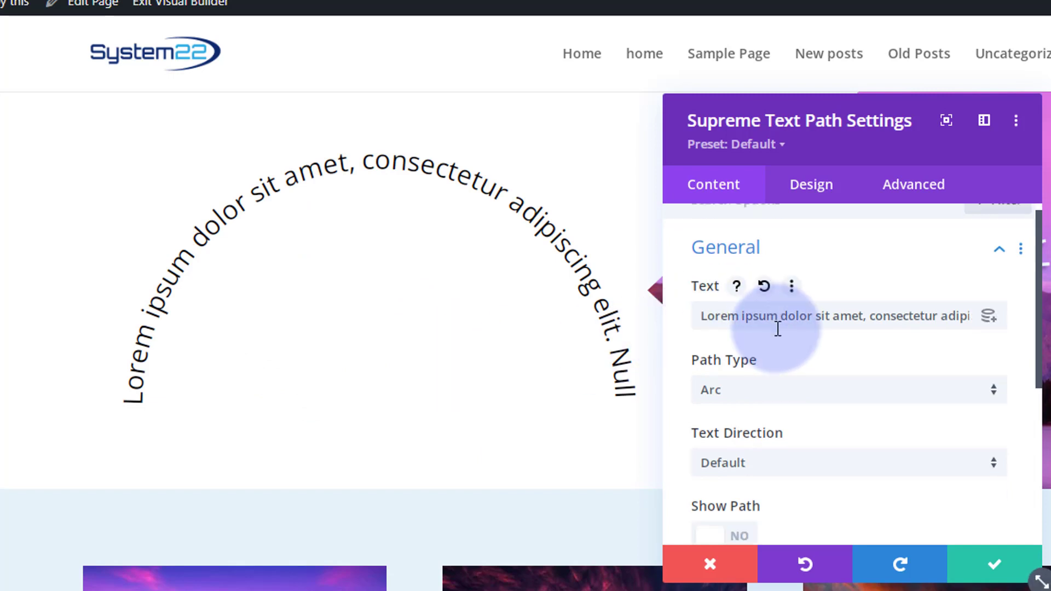
scroll(778, 331, down, 5)
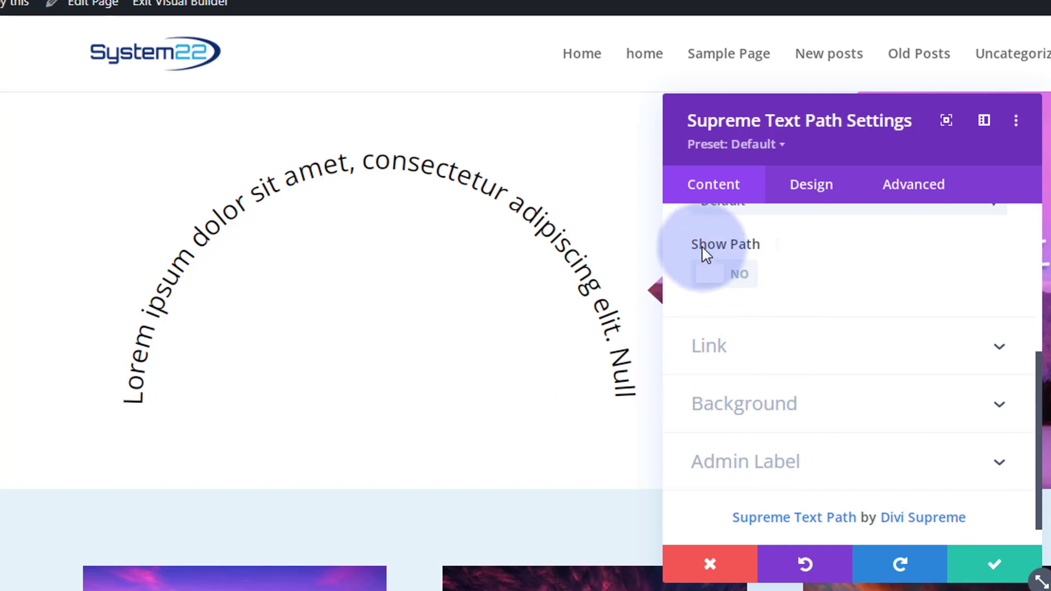
click(740, 275)
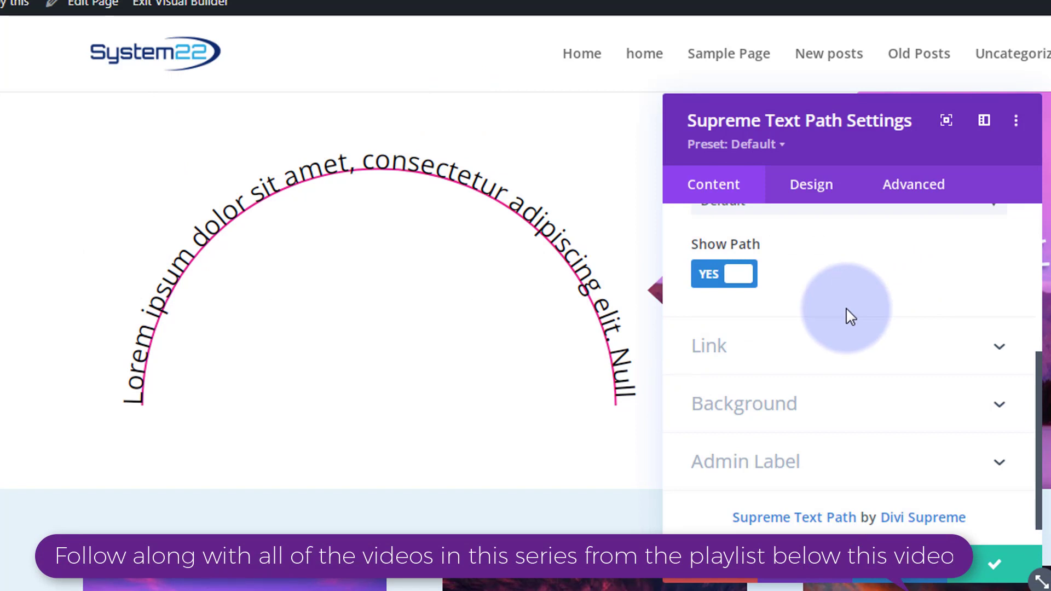
Sample the light blue from the site logo and set the path color to #acdef4.
click(807, 189)
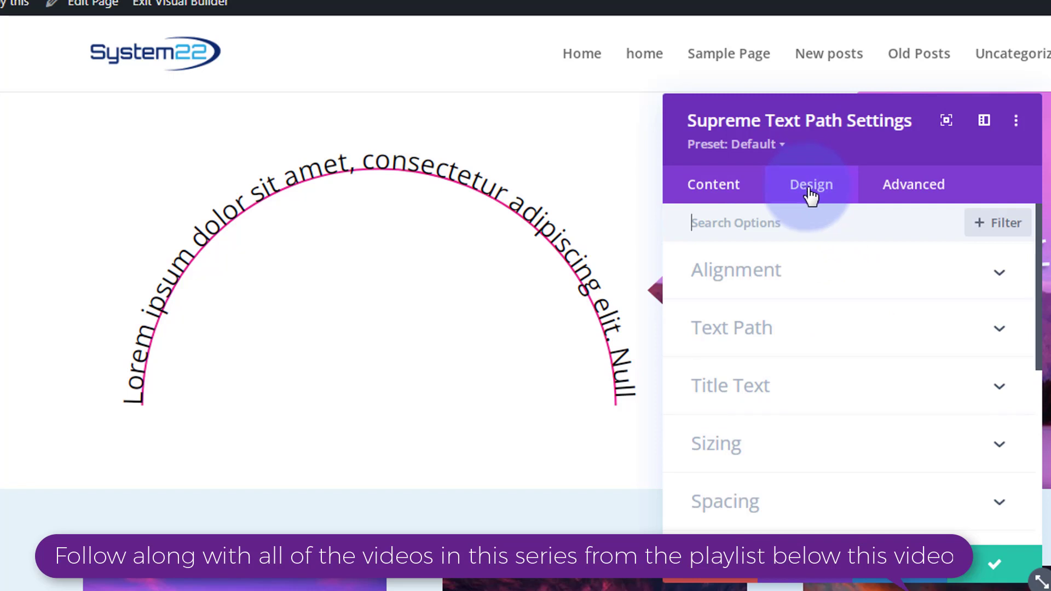
click(799, 278)
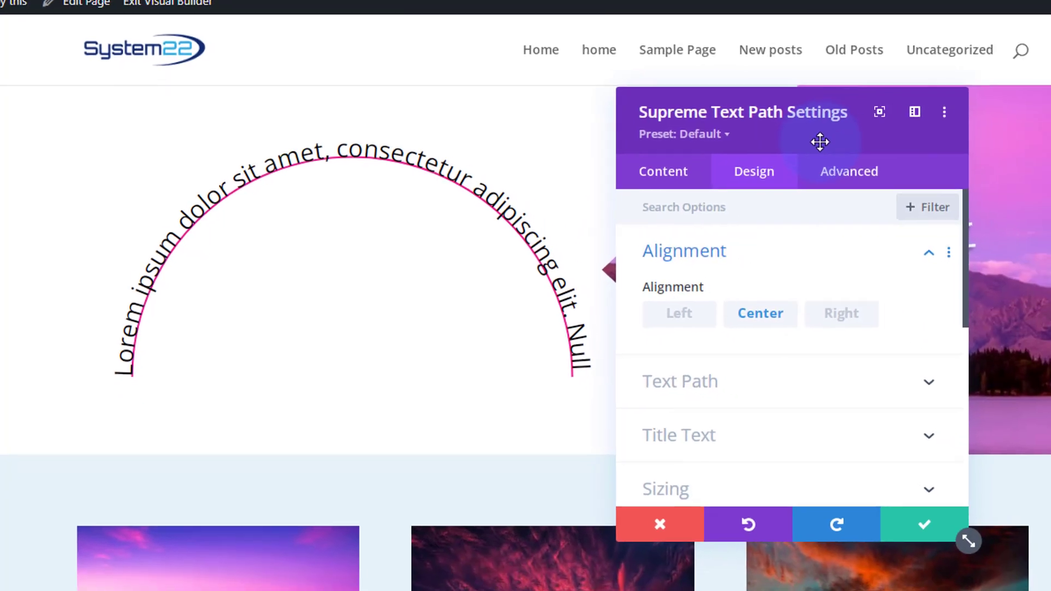
drag(819, 141, 920, 122)
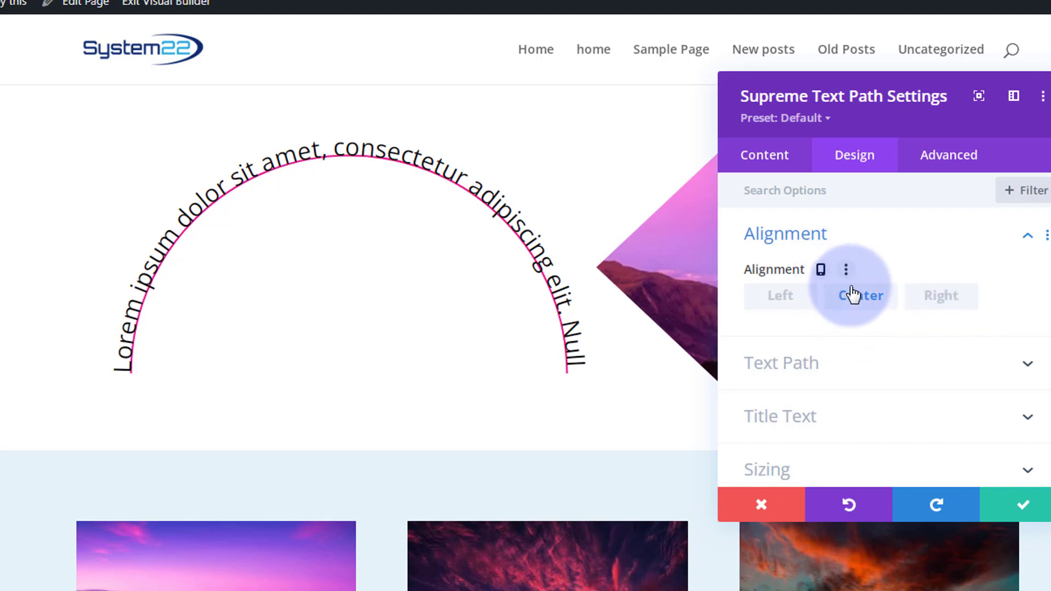
click(863, 366)
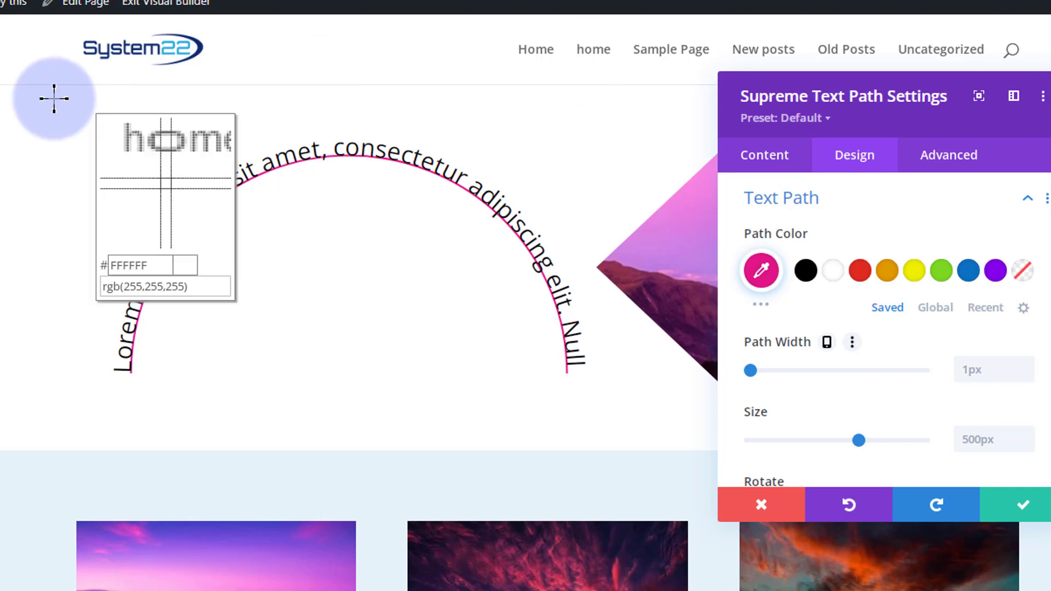
click(185, 46)
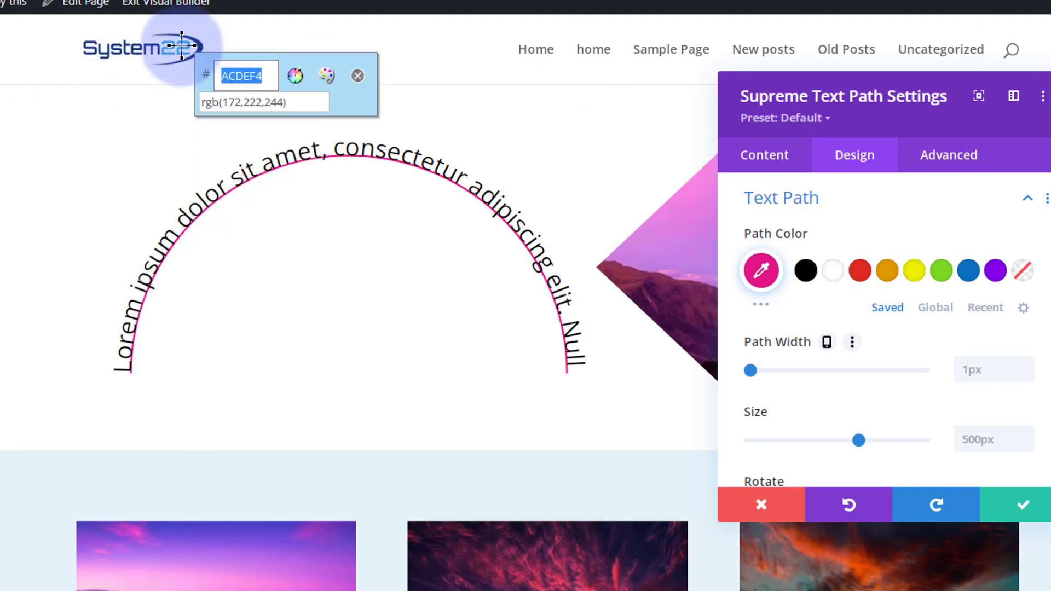
click(761, 270)
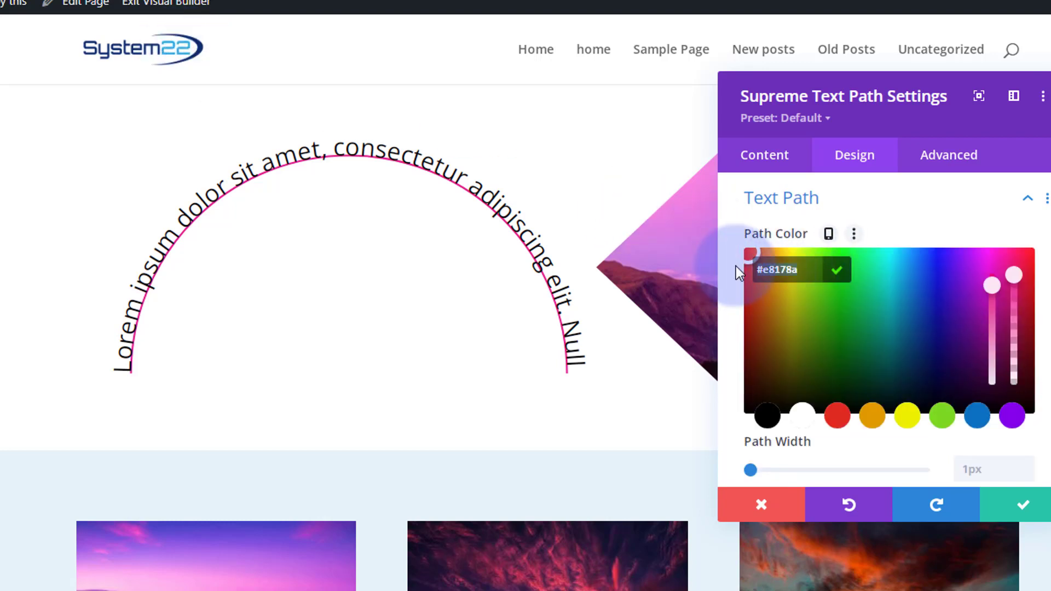
text(#acdef4)
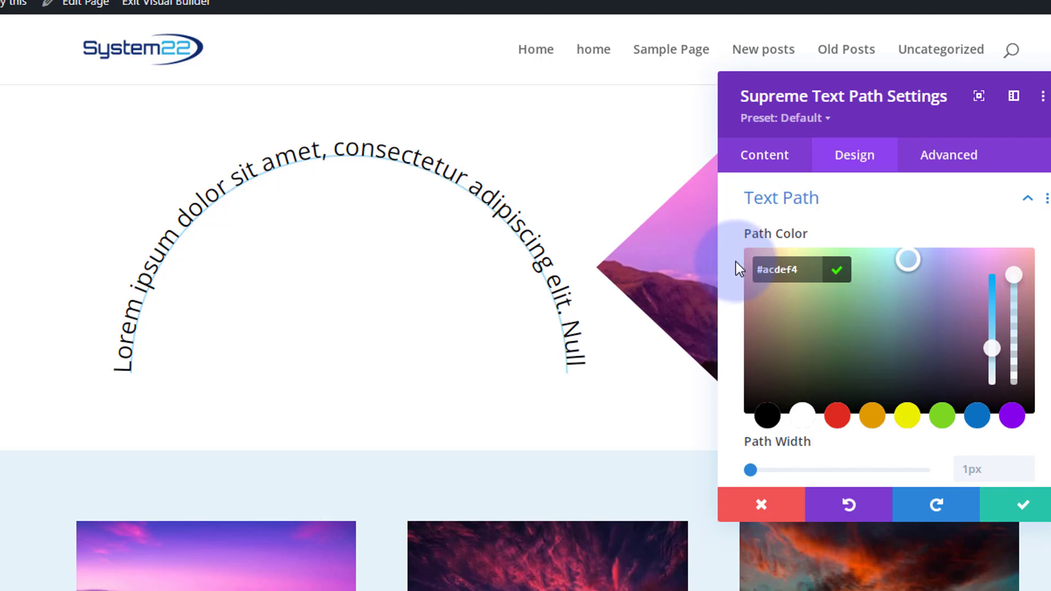
Try several widths for the arc's path line, settling on 4px.
scroll(725, 362, down, 2)
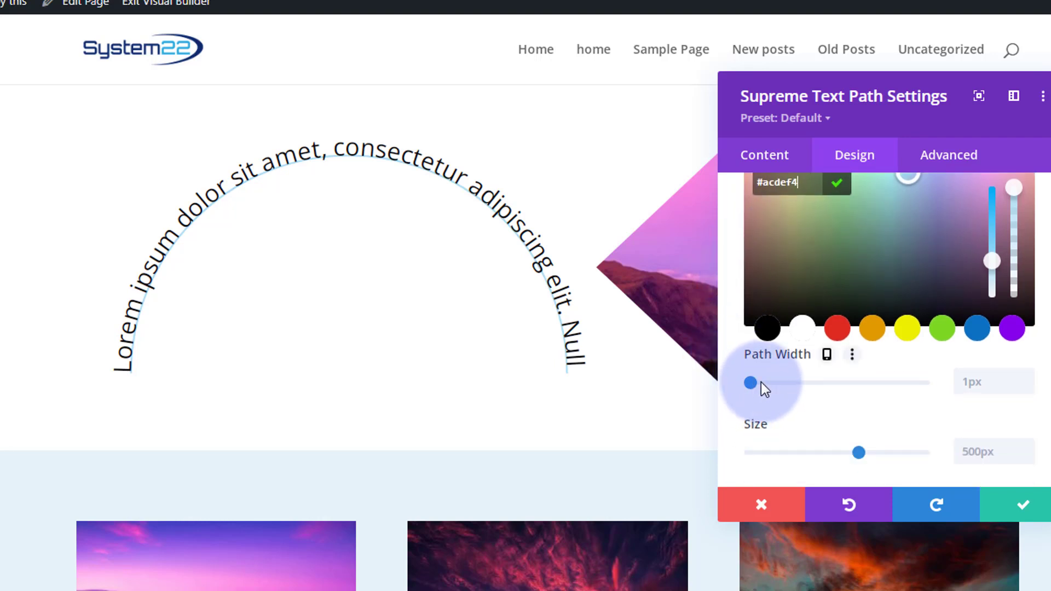
drag(753, 383, 766, 382)
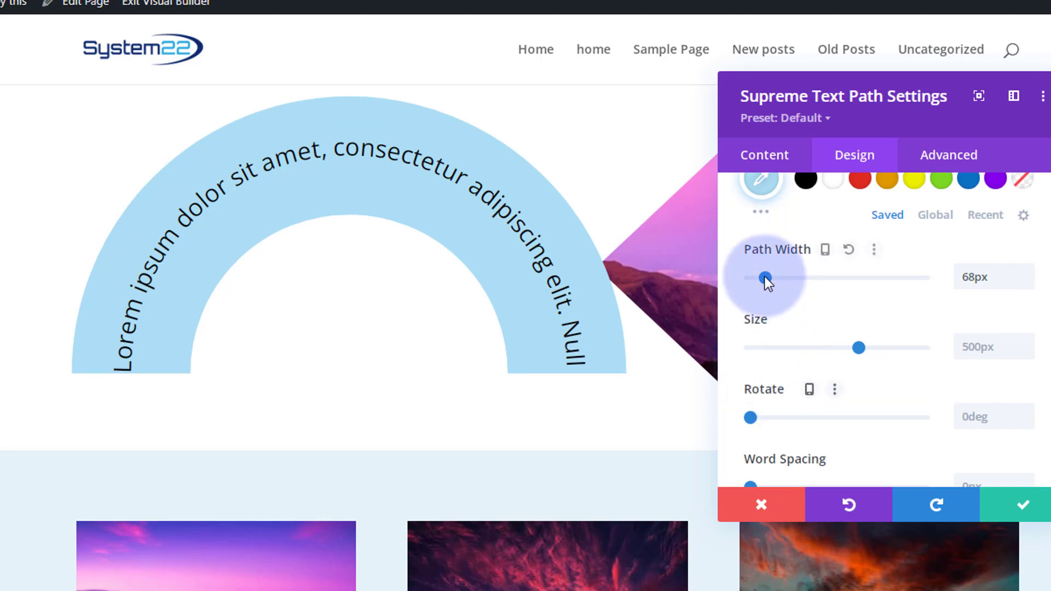
drag(765, 276, 751, 281)
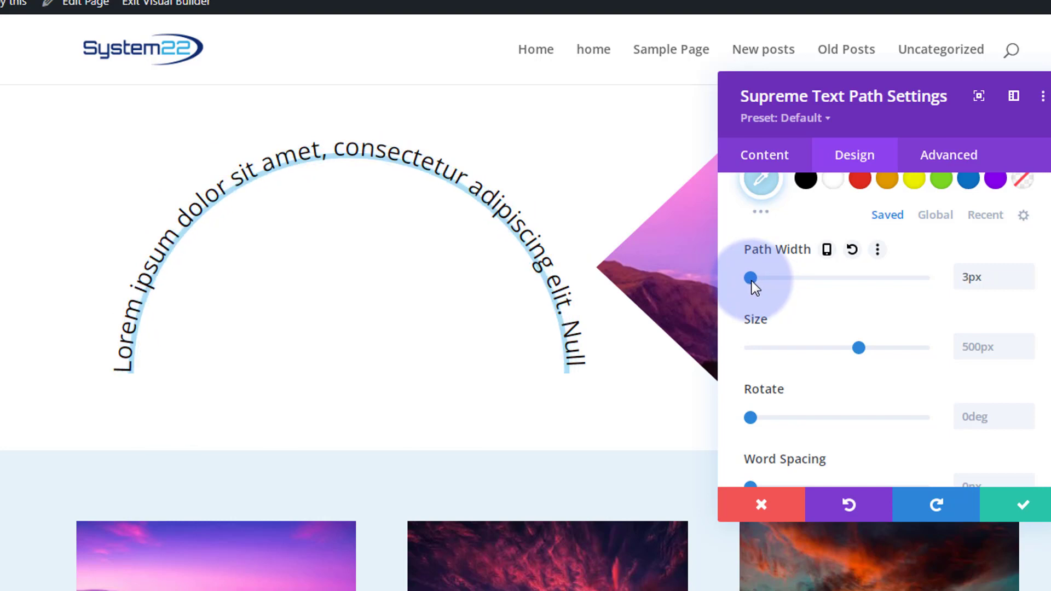
click(1025, 273)
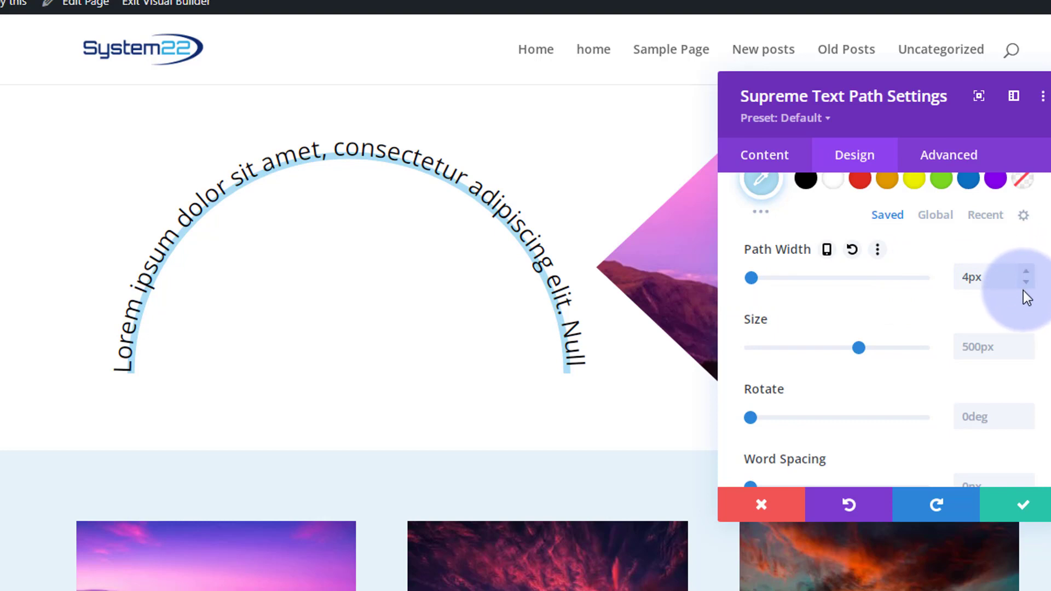
click(970, 283)
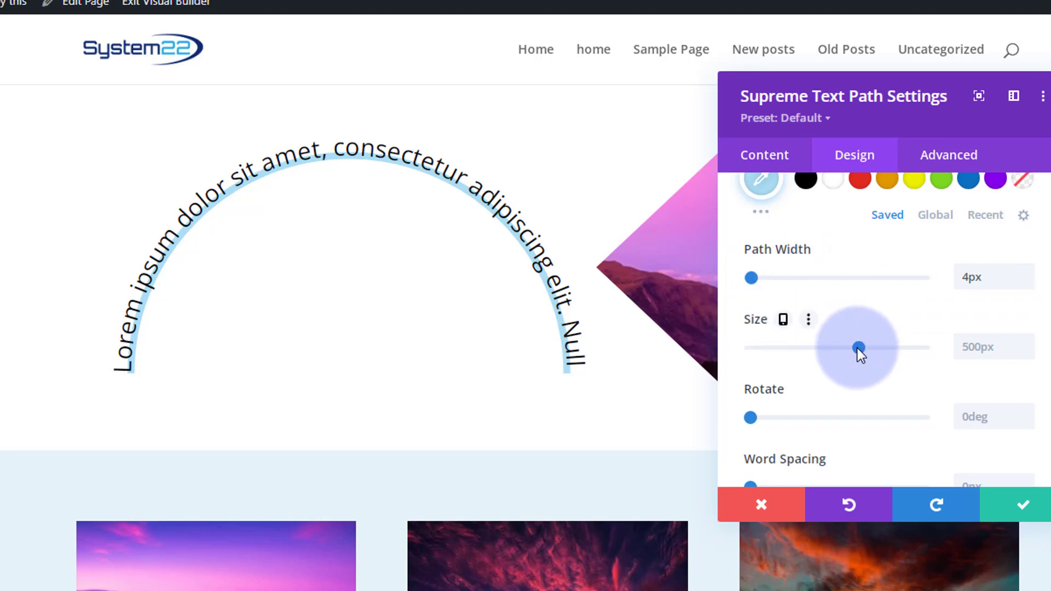
Try a text path size of 511px, and clear it back to the default.
mouse_move(858, 348)
mouse_down()
mouse_move(797, 351)
mouse_move(861, 349)
mouse_up()
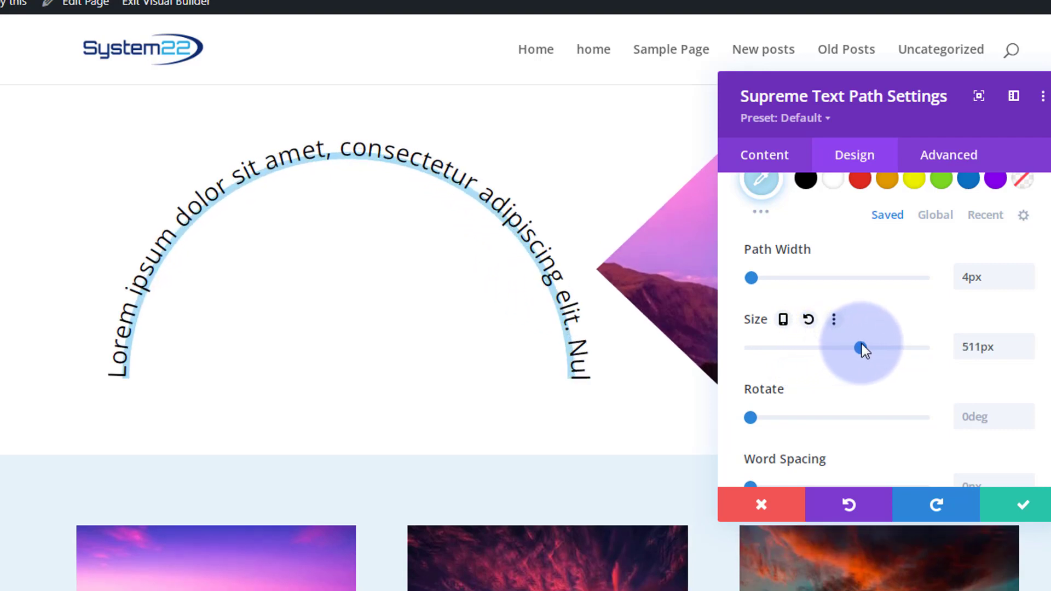
drag(1002, 344, 942, 350)
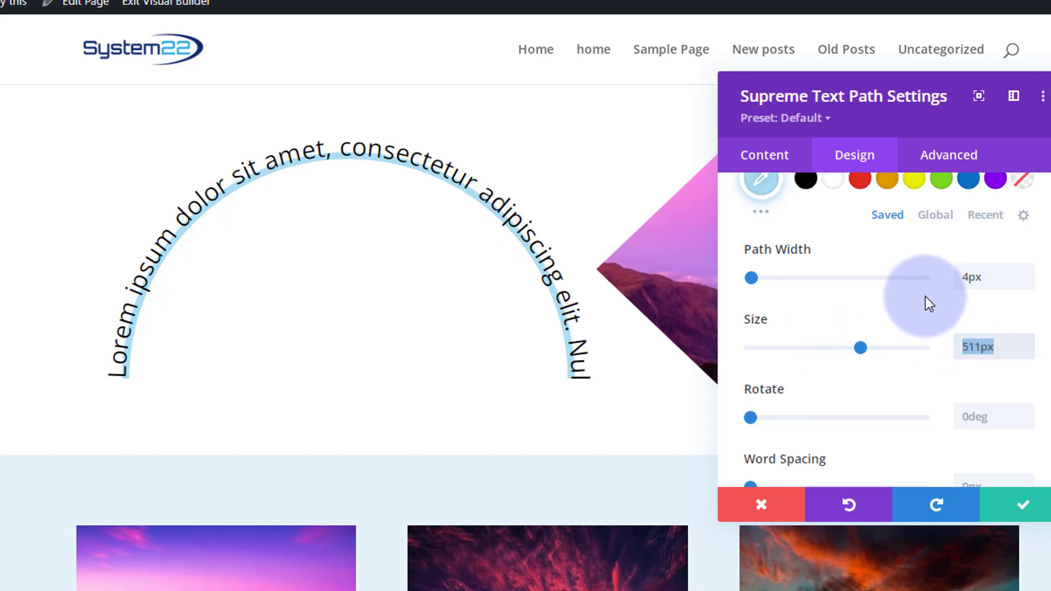
key(BackSpace)
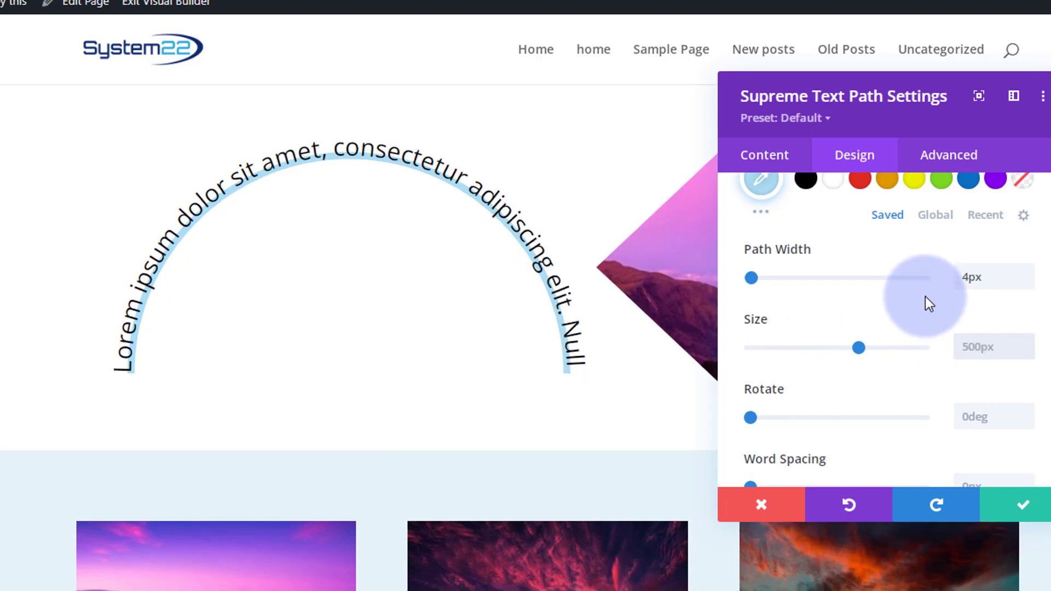
Try the Rotate setting on the arc, and widen the word spacing to 4px.
scroll(771, 337, down, 2)
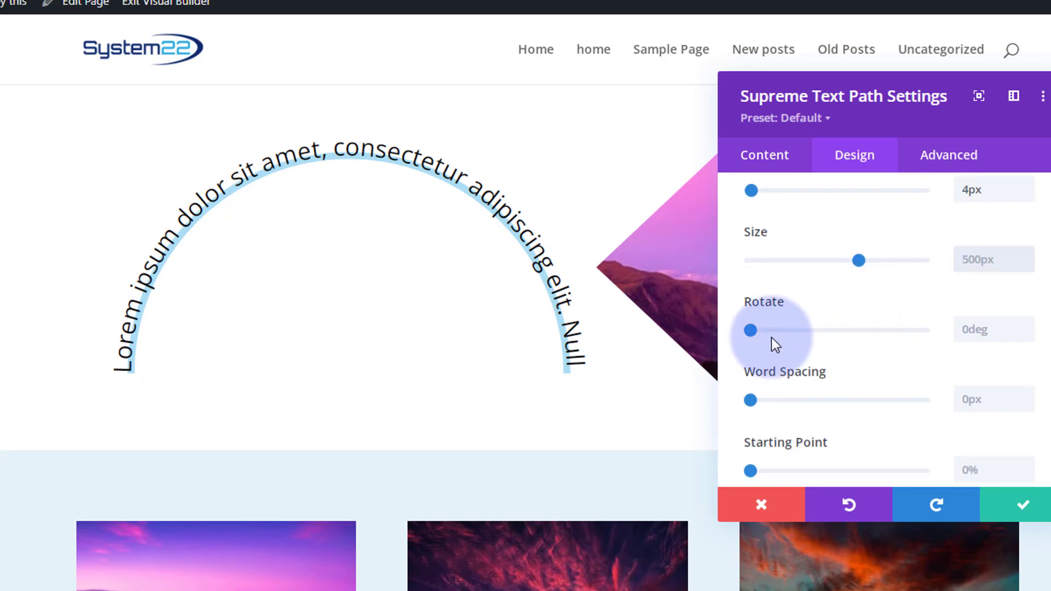
mouse_move(752, 332)
mouse_down()
mouse_move(773, 331)
mouse_move(738, 333)
mouse_up()
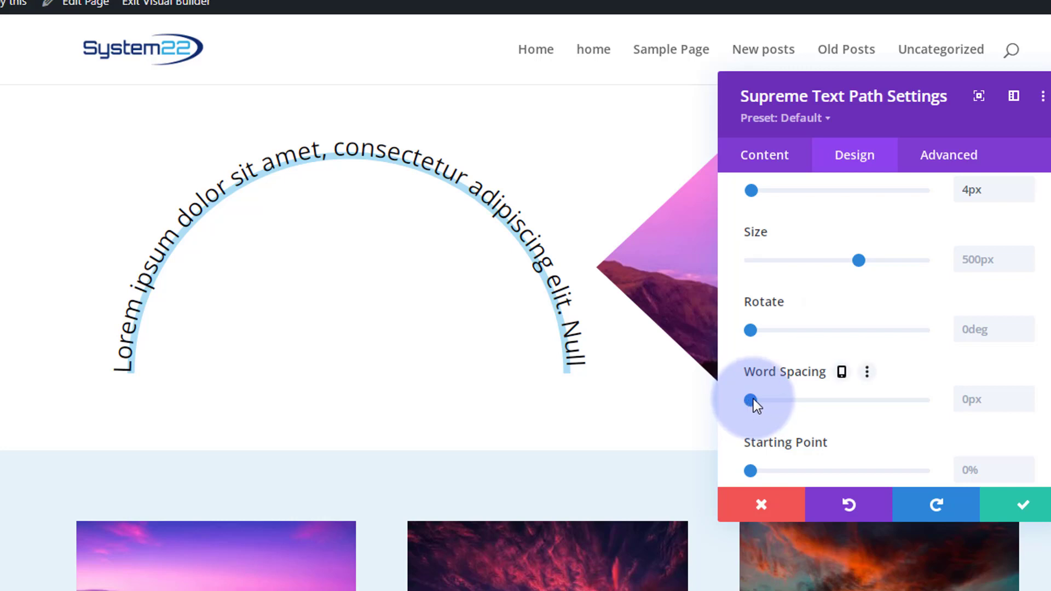
drag(753, 401, 787, 400)
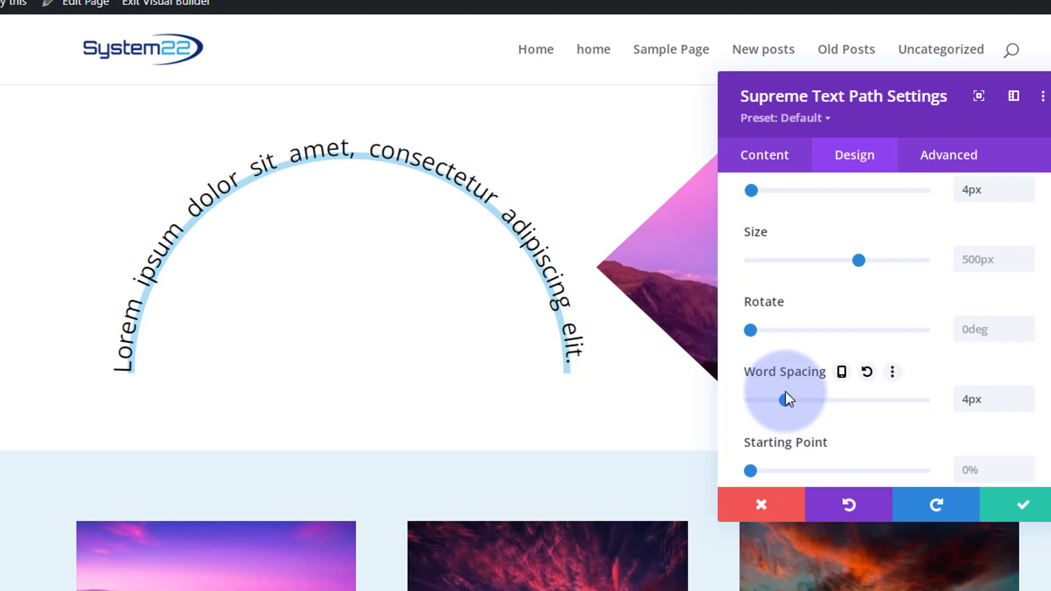
Shorten the module's text to "Lorem ipsum dolor sit amet,".
click(764, 164)
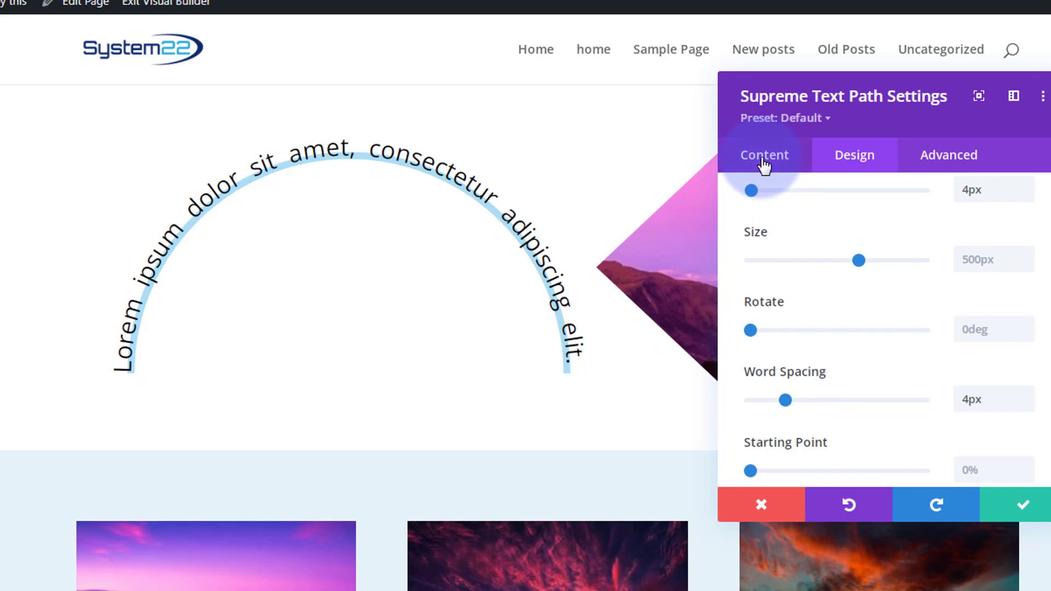
click(797, 241)
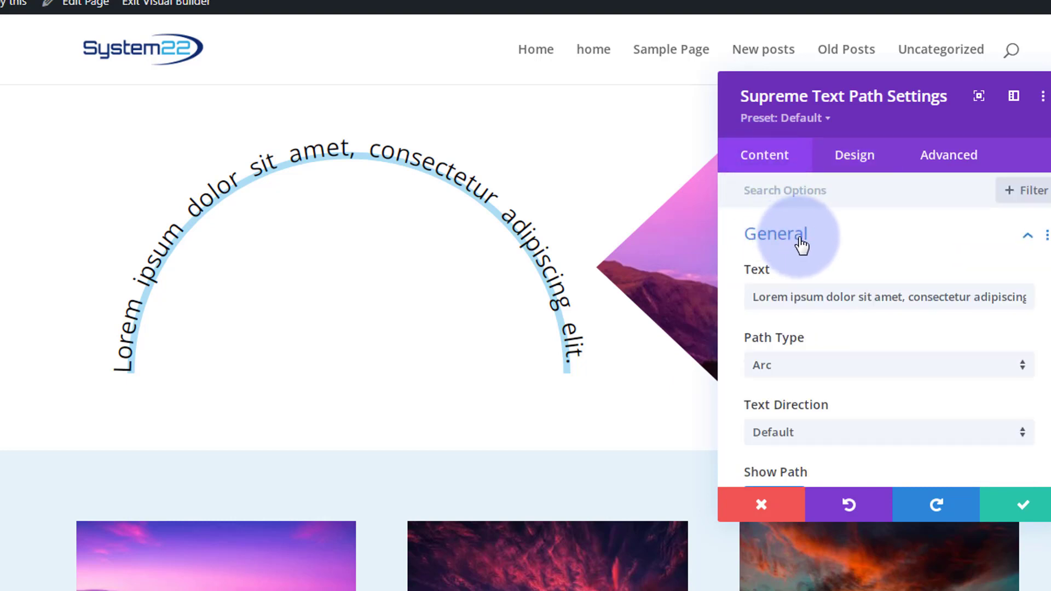
drag(885, 304, 1032, 299)
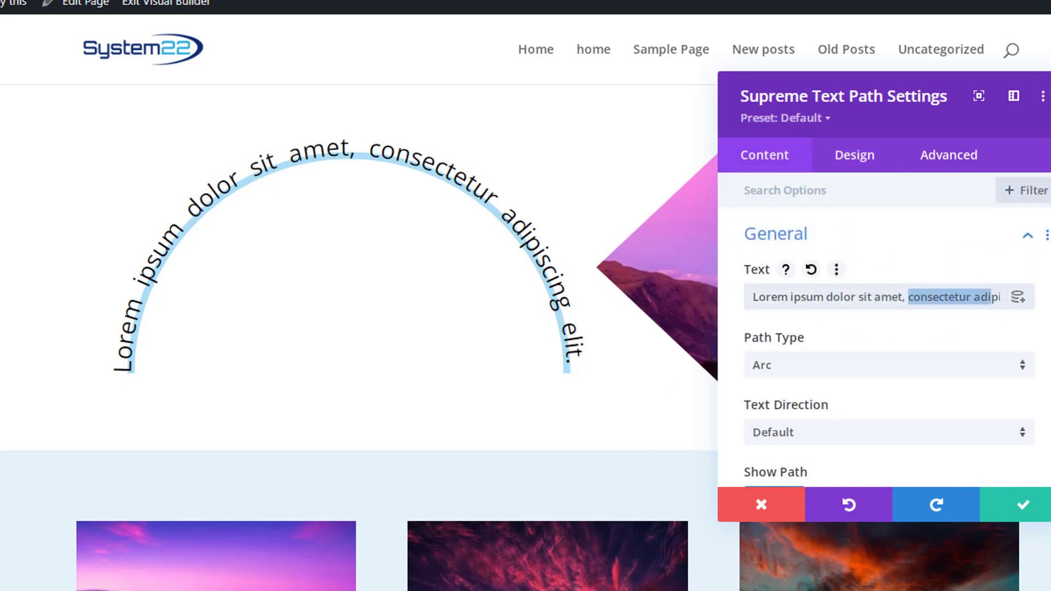
text(Lorem ipsum dolor sit amet,)
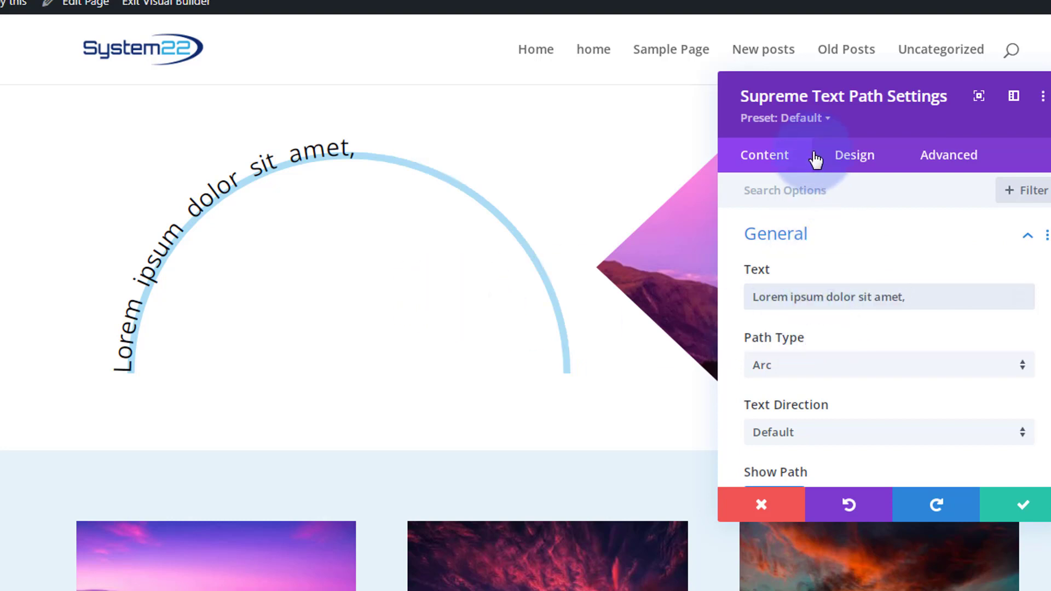
Try a starting point of 25% for the arc text, and reset the starting point and word spacing to their defaults.
click(852, 158)
click(854, 303)
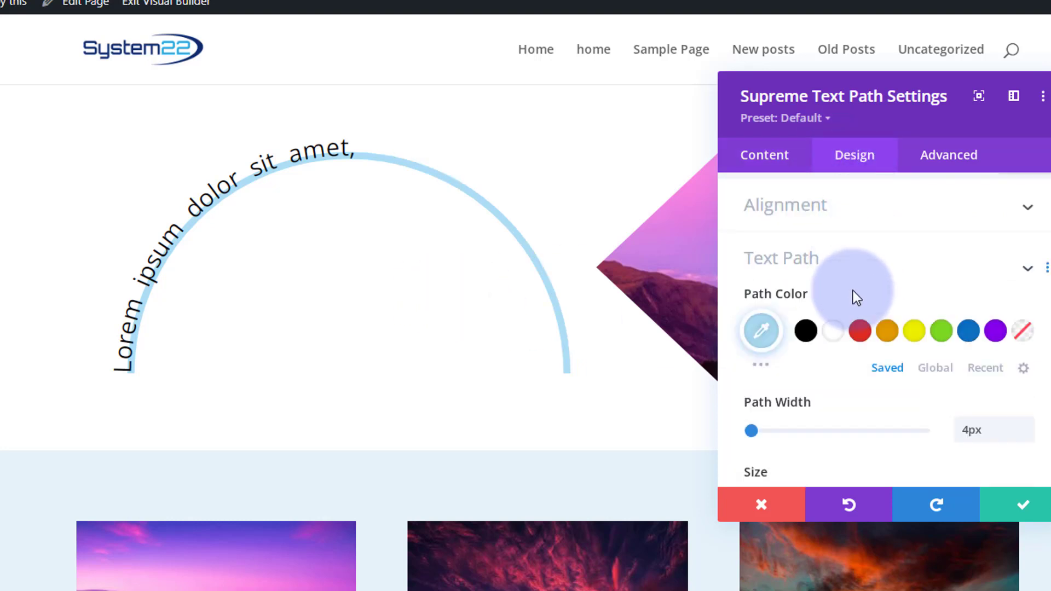
scroll(836, 294, down, 3)
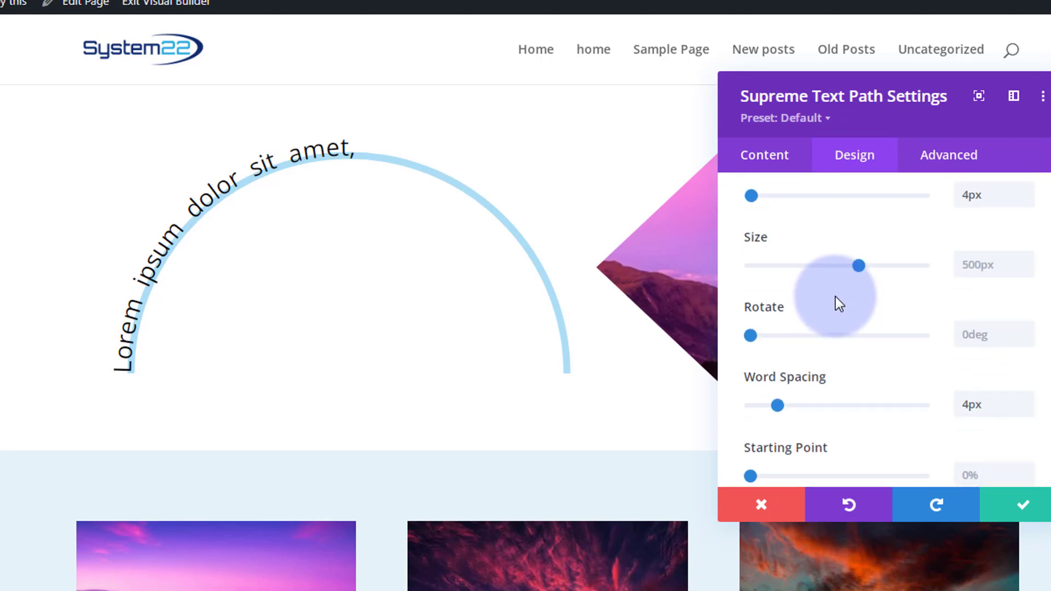
scroll(836, 297, down, 2)
drag(751, 388, 794, 377)
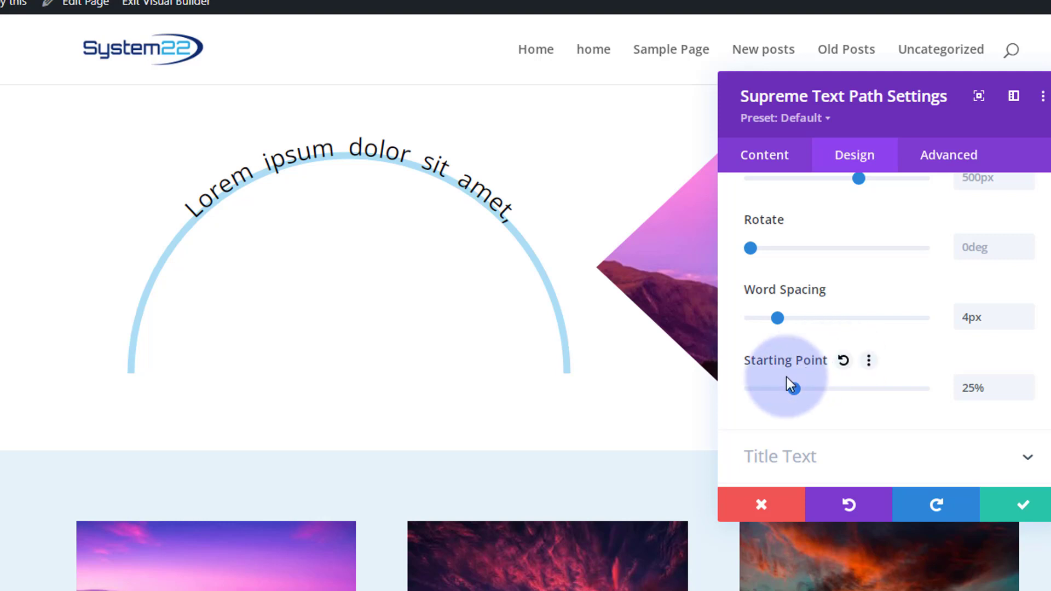
drag(796, 387, 724, 391)
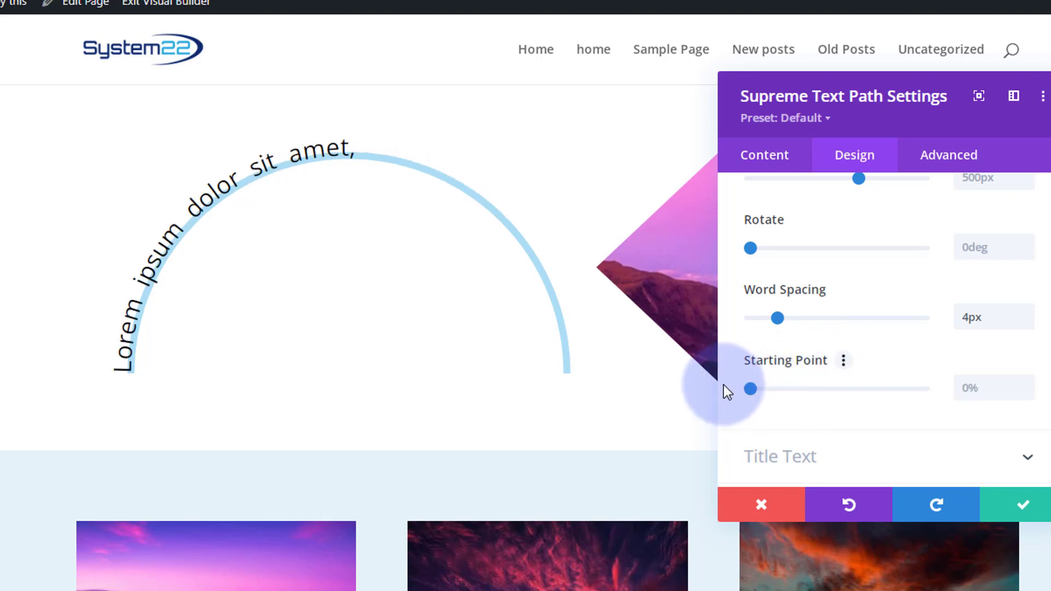
drag(777, 318, 752, 319)
Try the RTL and LTR text directions on the arc text, and set the direction back to Default.
scroll(764, 344, up, 3)
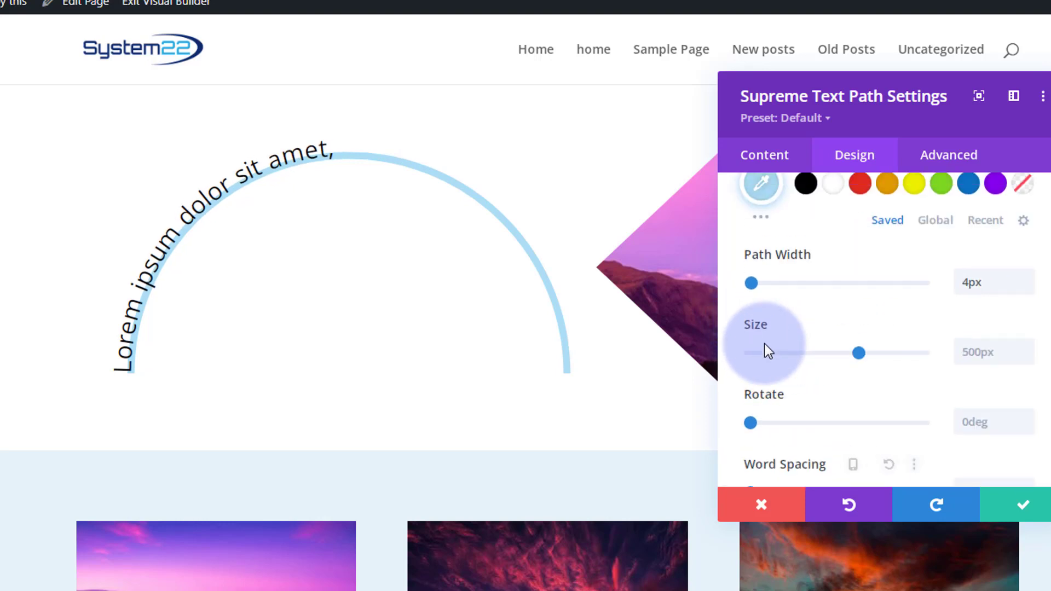
scroll(764, 343, up, 3)
click(777, 158)
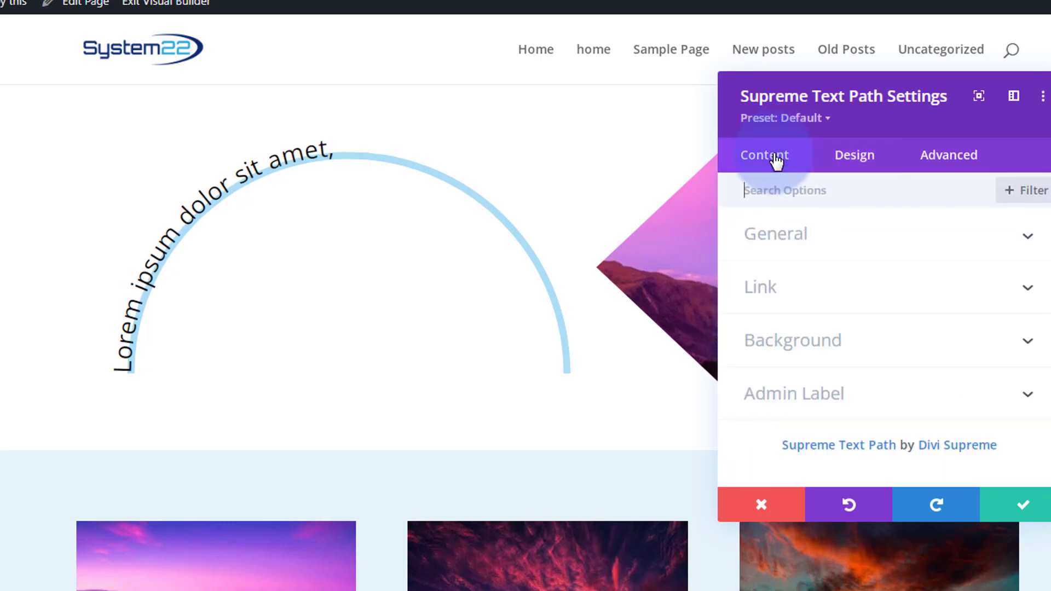
click(776, 234)
click(911, 298)
click(773, 374)
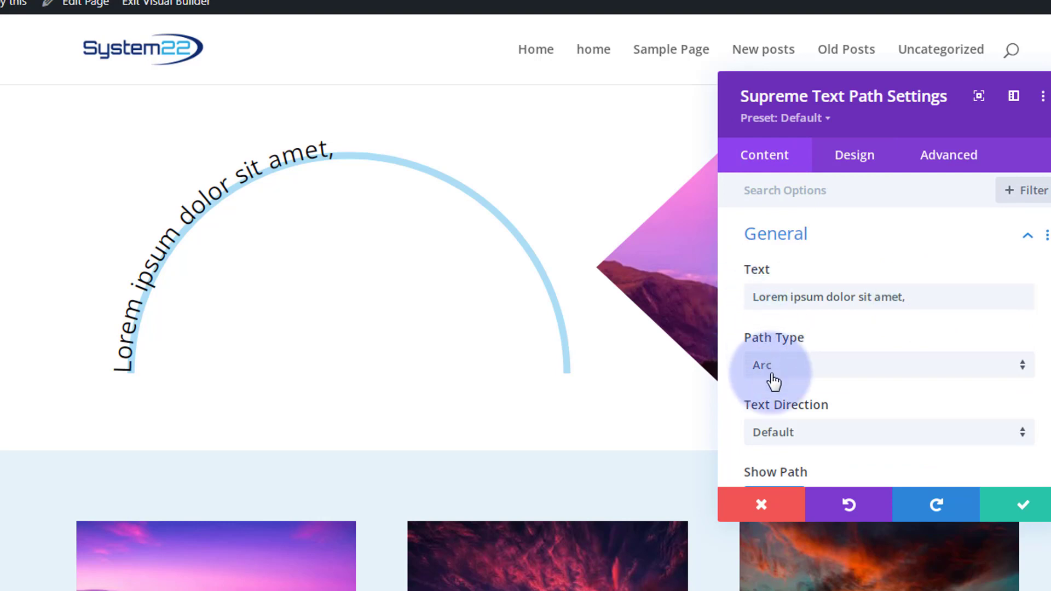
click(826, 442)
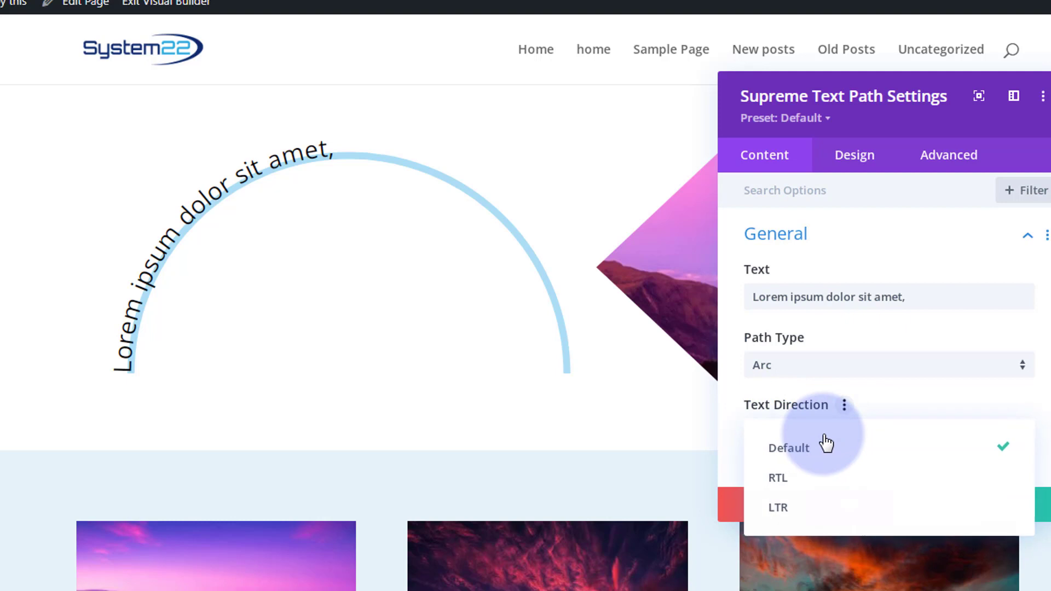
click(811, 485)
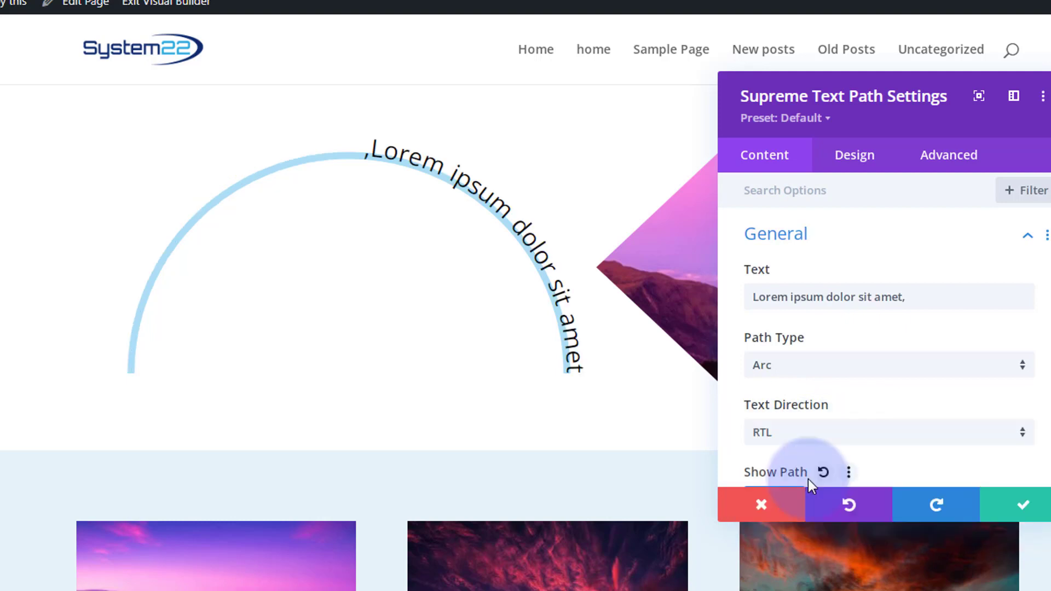
click(819, 435)
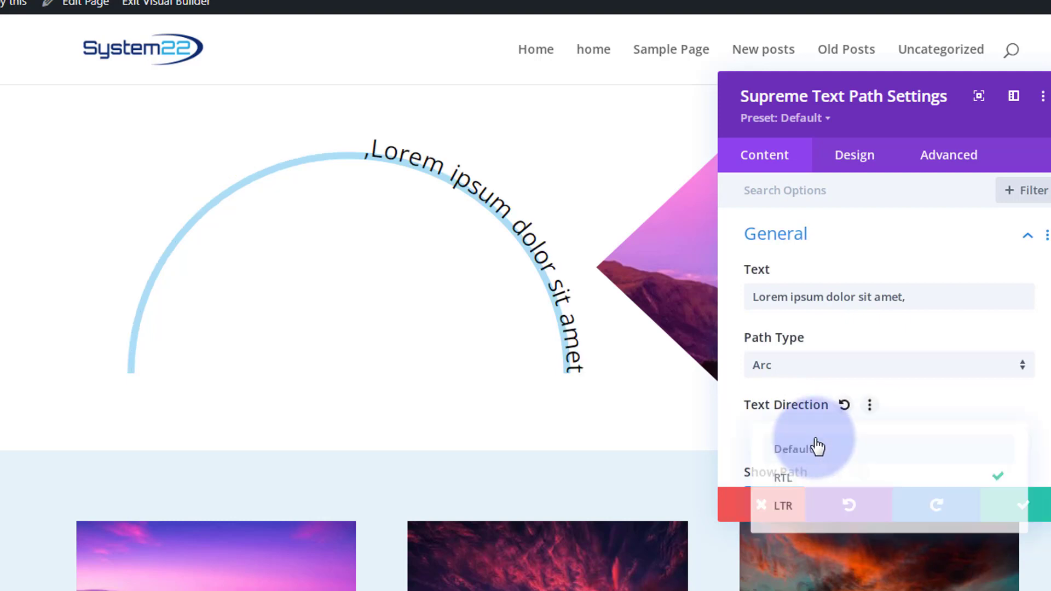
click(816, 509)
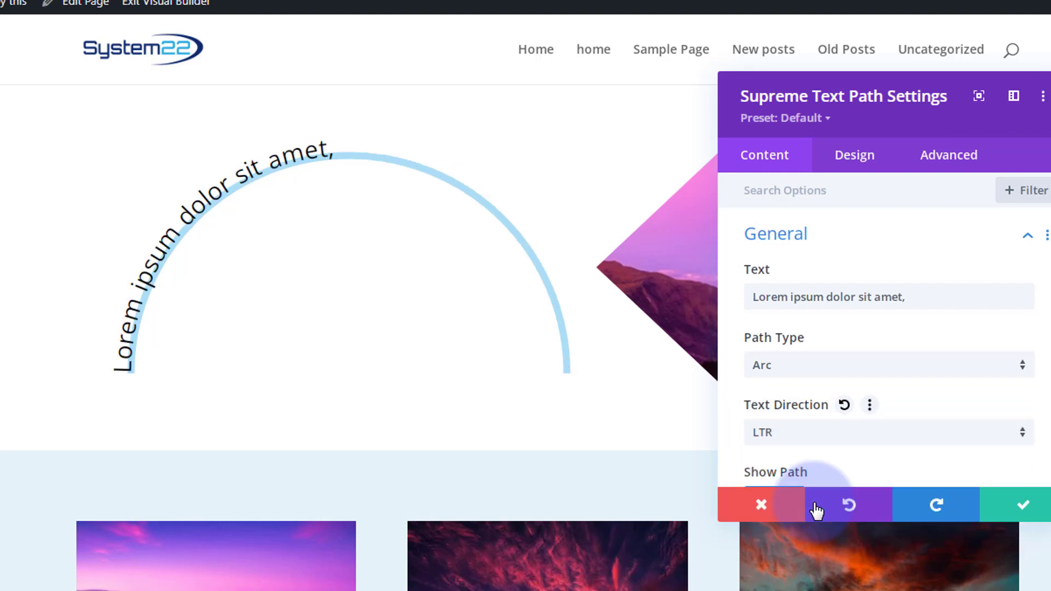
click(811, 441)
click(816, 456)
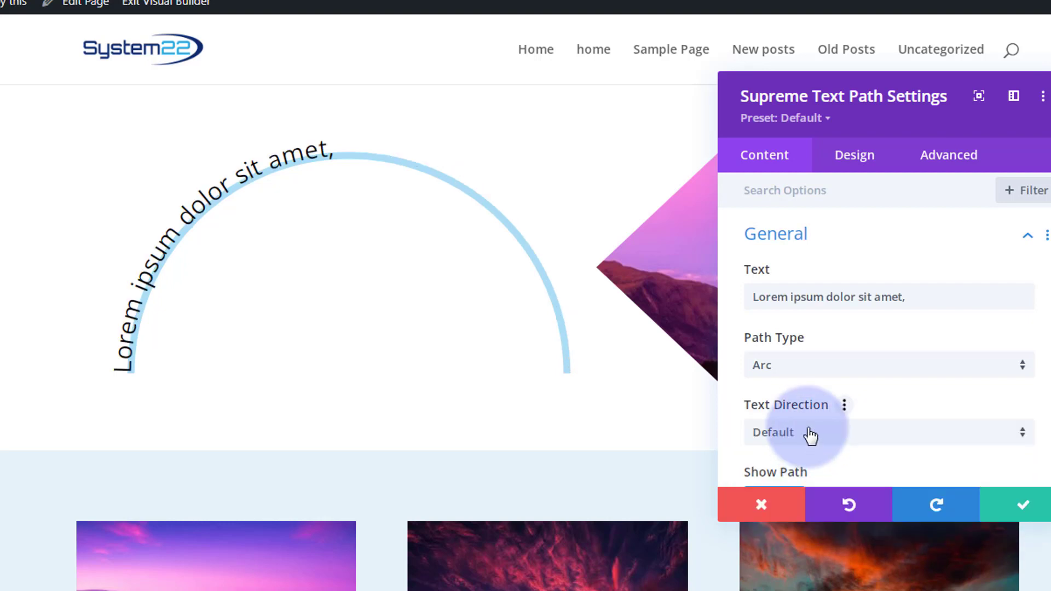
Replace the module's text with the longer copied Lorem ipsum passage.
drag(910, 298, 744, 282)
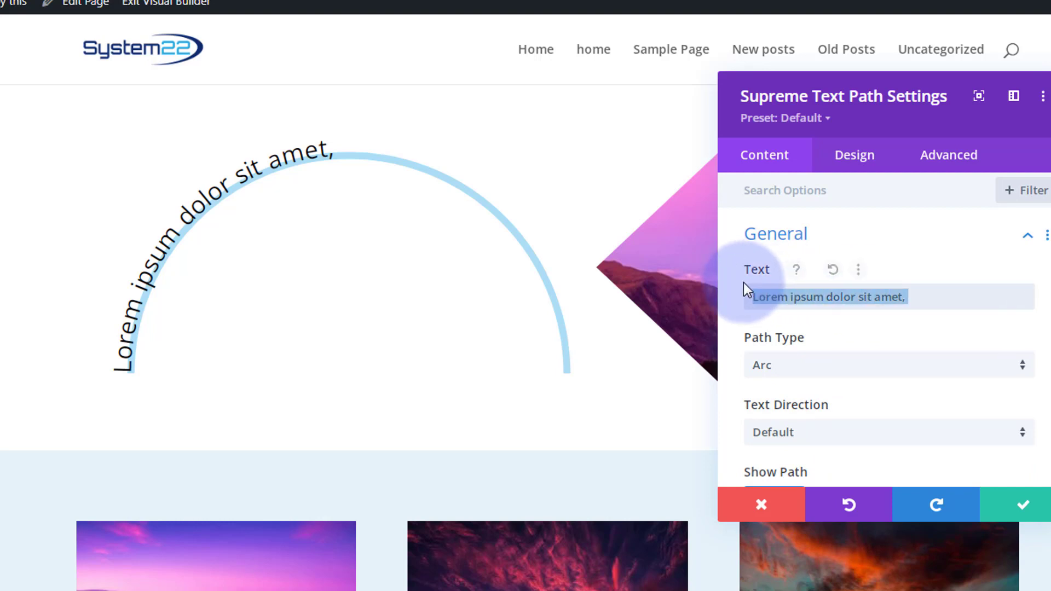
key(ctrl+v)
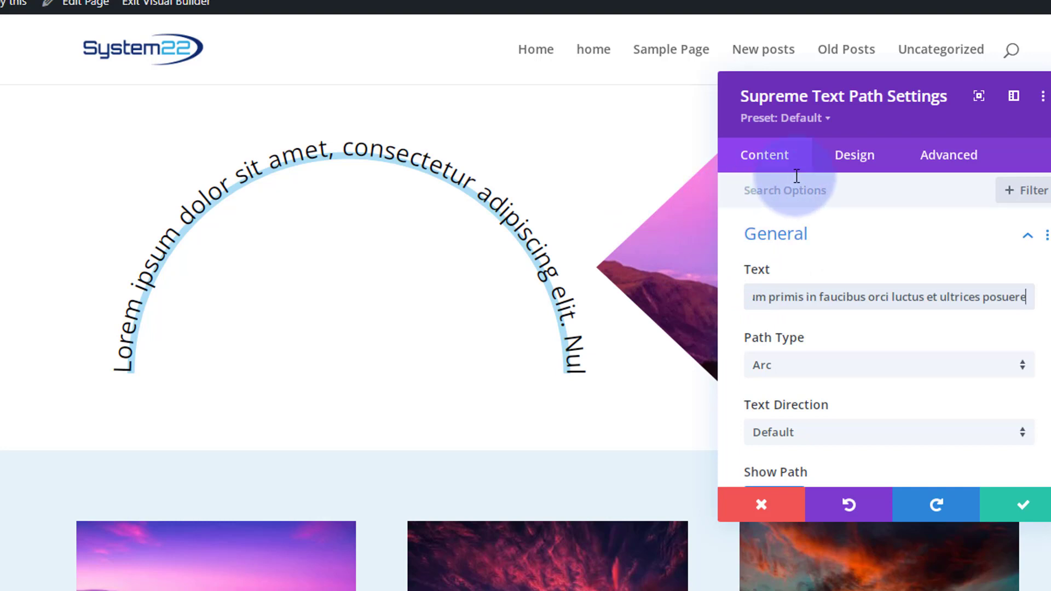
Examine the Text Path spacing settings and the Title Text font, style, alignment, color, size, spacing and shadow options.
click(867, 156)
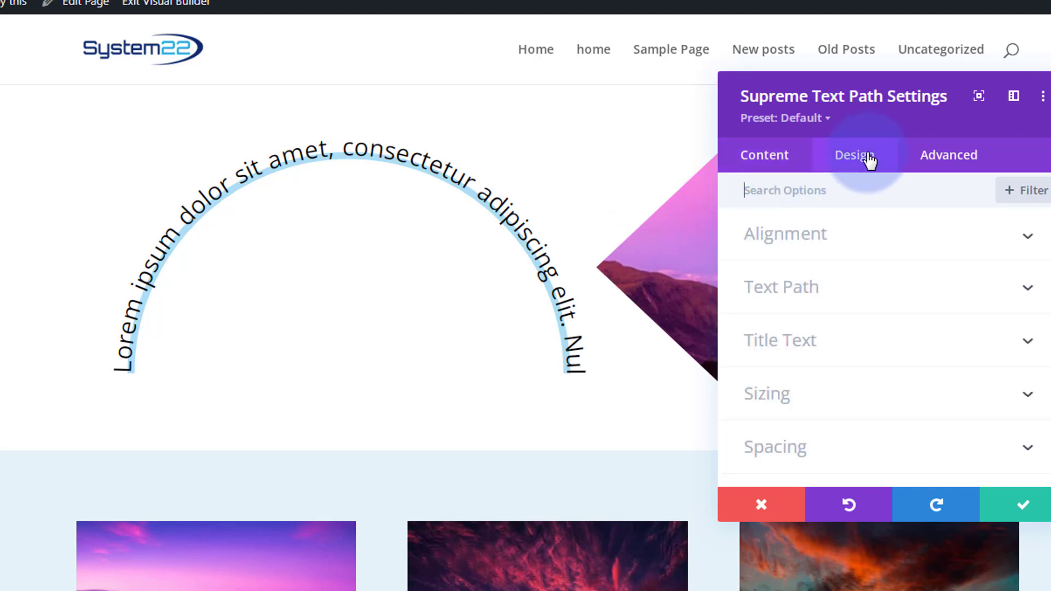
click(847, 290)
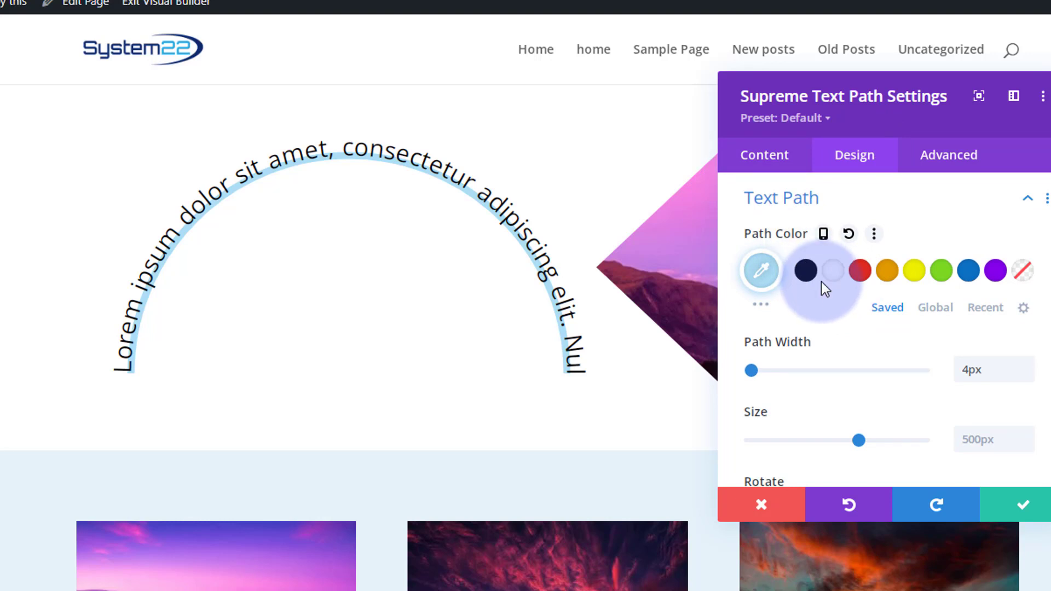
scroll(839, 308, down, 3)
scroll(839, 309, down, 6)
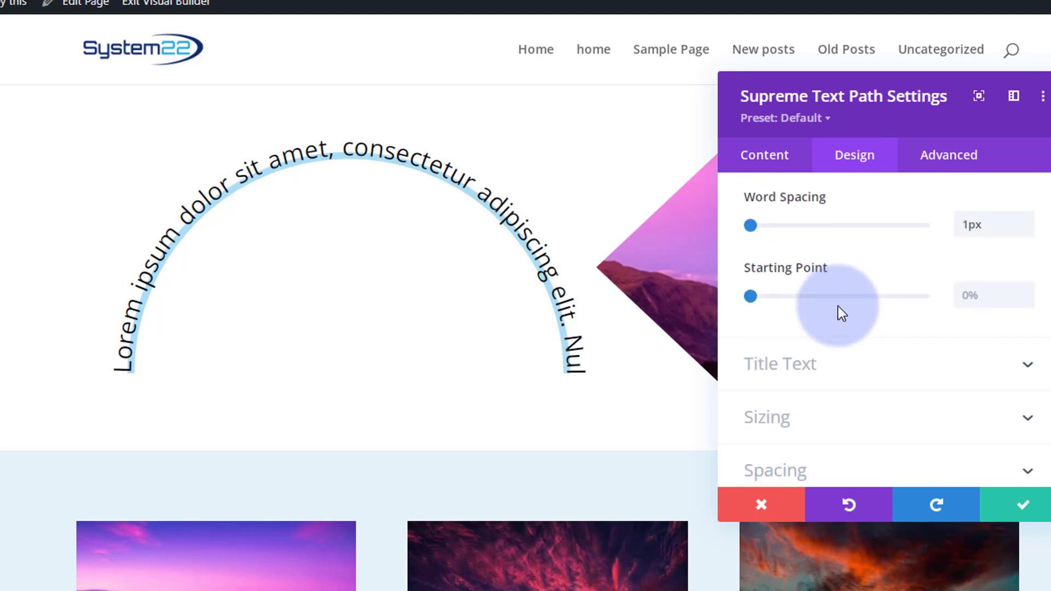
click(852, 214)
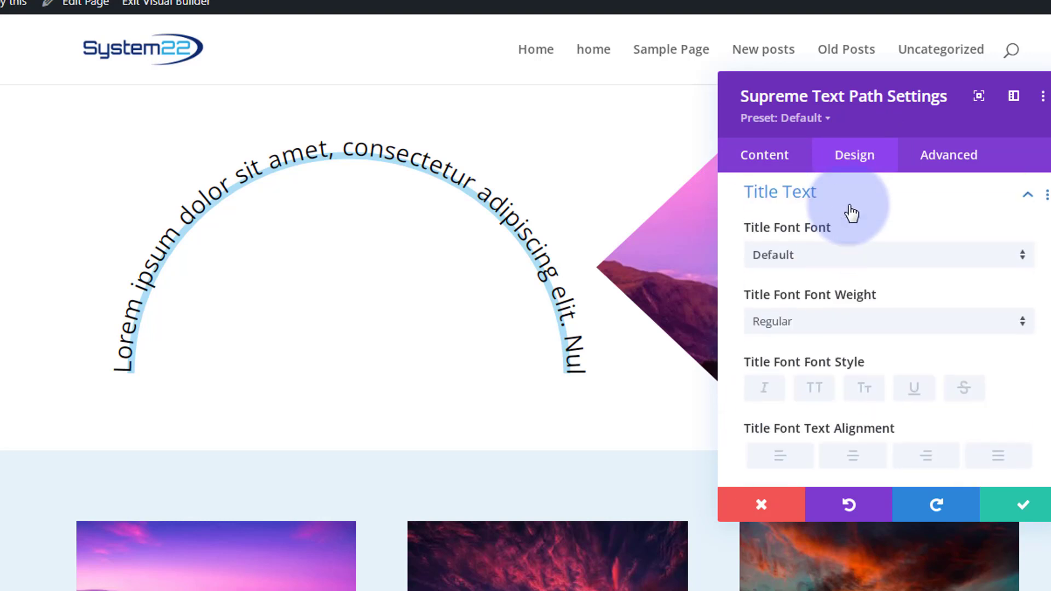
click(811, 268)
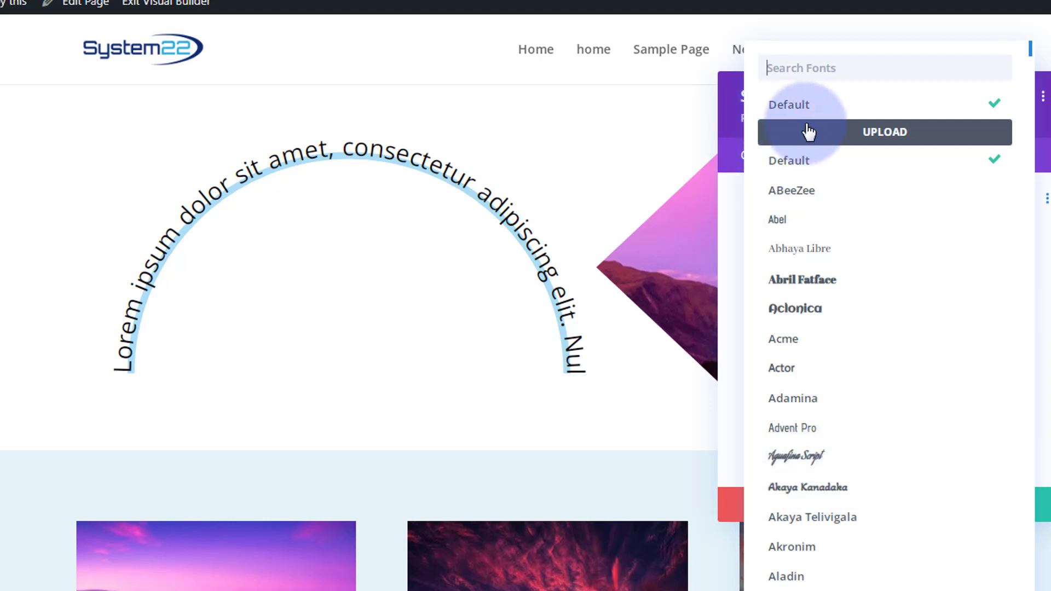
click(863, 112)
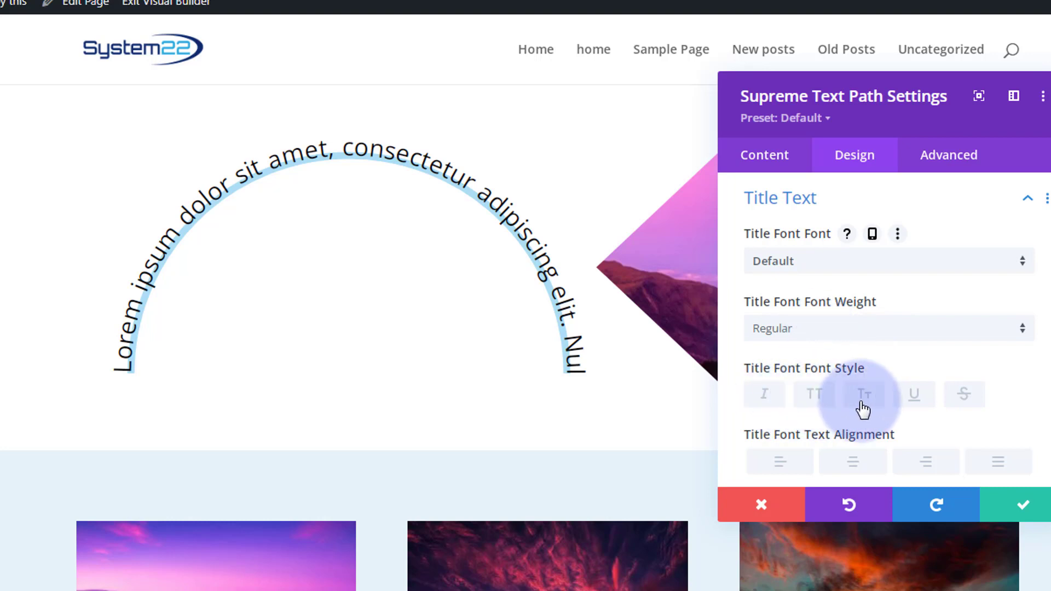
scroll(832, 399, down, 1)
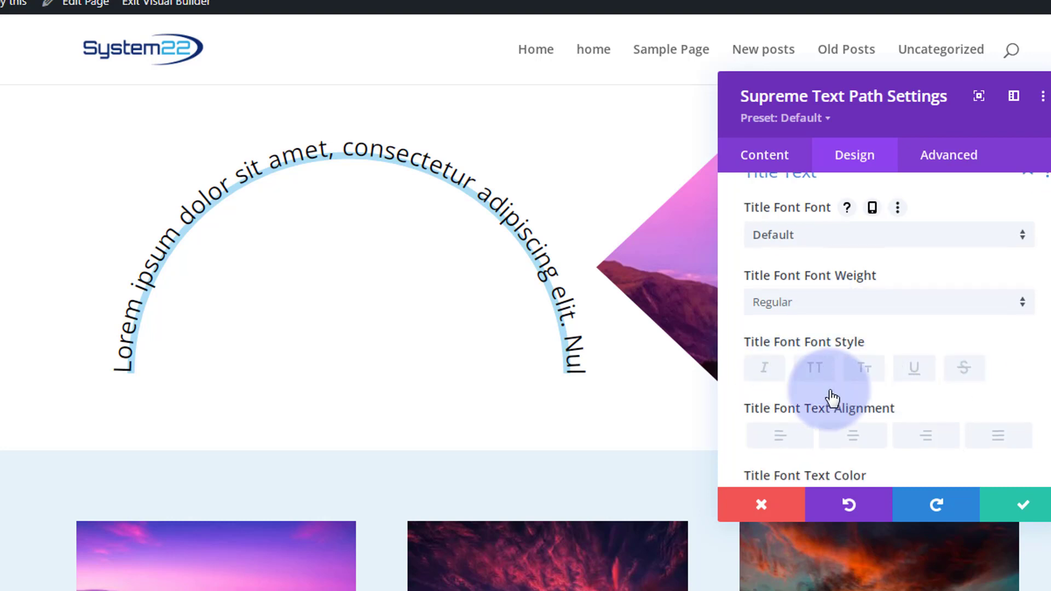
scroll(811, 389, down, 2)
scroll(821, 384, down, 3)
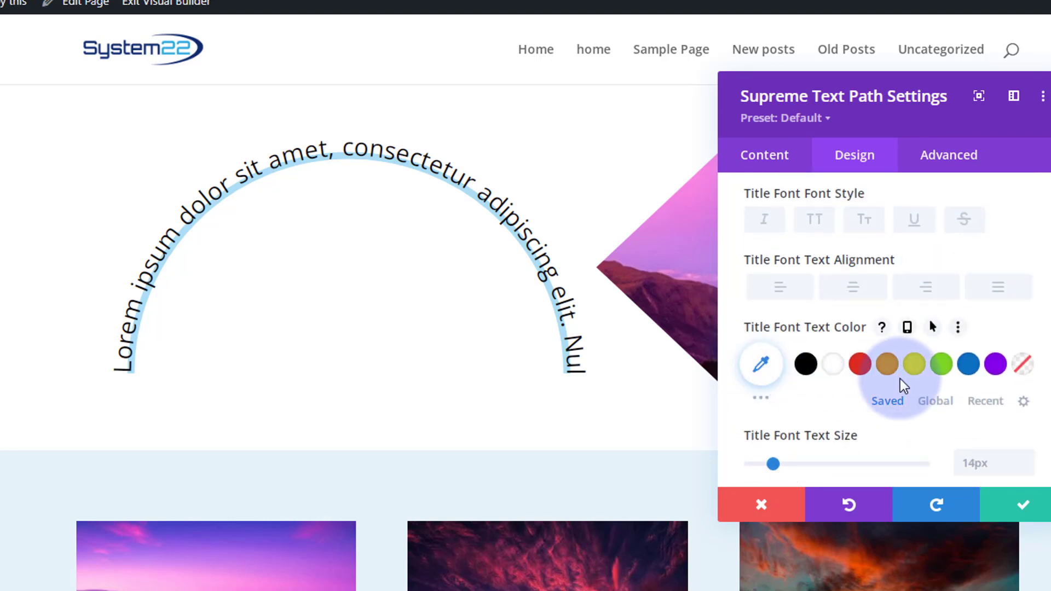
scroll(904, 373, down, 3)
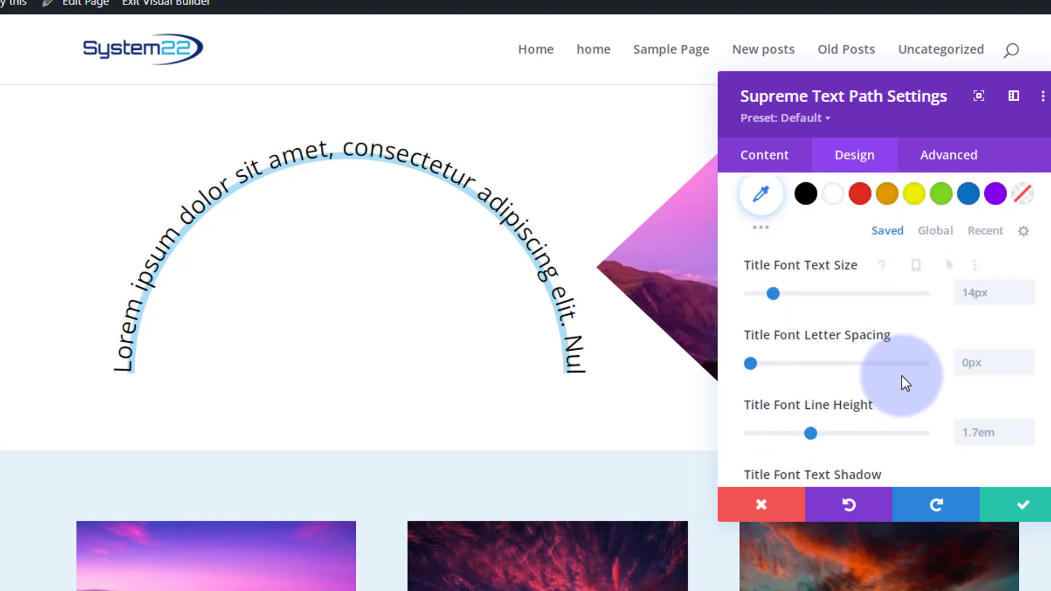
scroll(901, 376, down, 3)
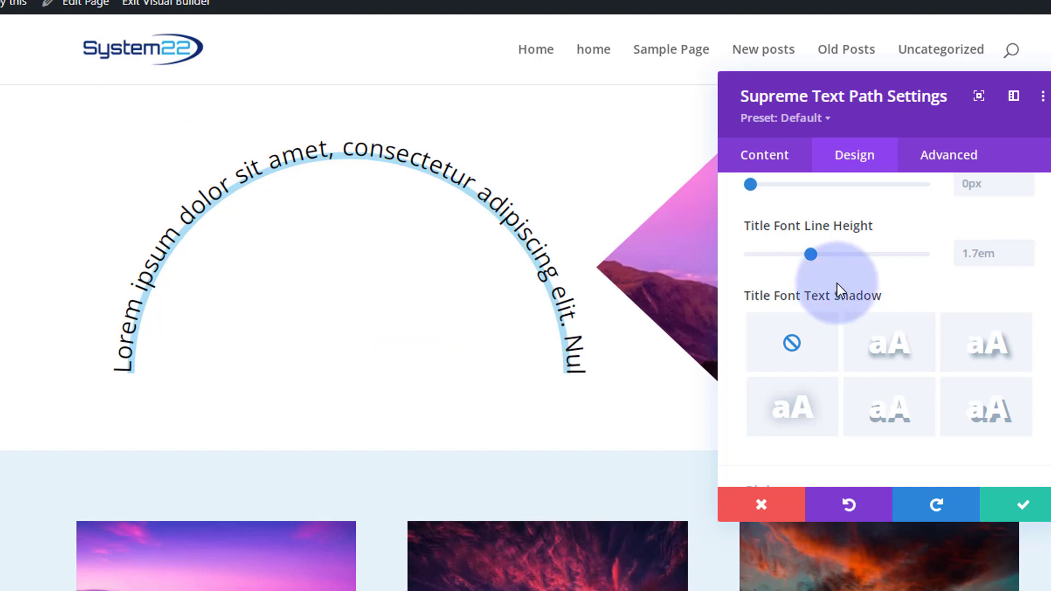
Add the System22 logo from the media library as the module's background image.
click(772, 159)
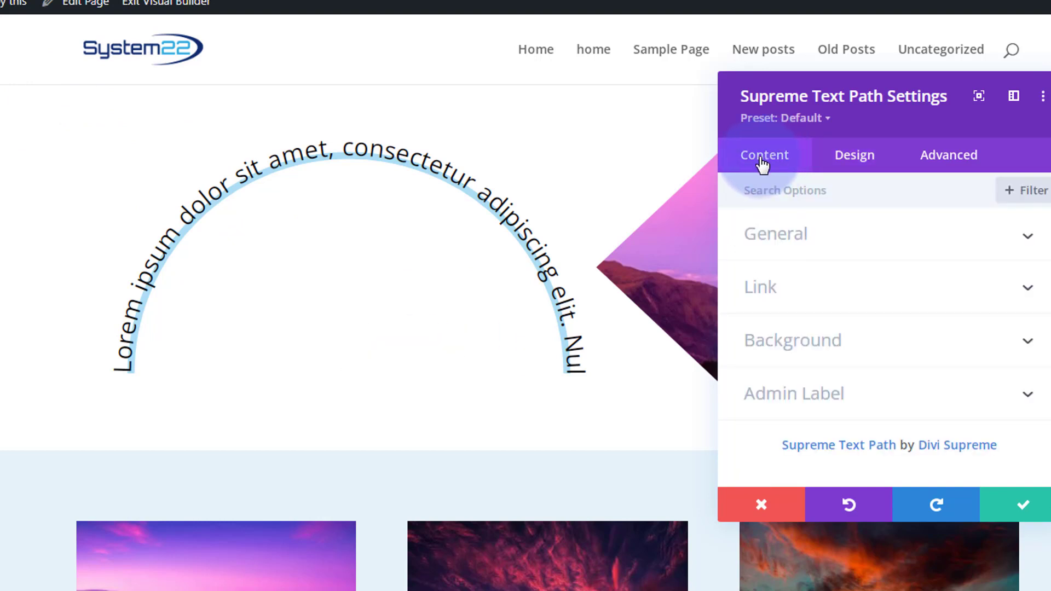
click(881, 351)
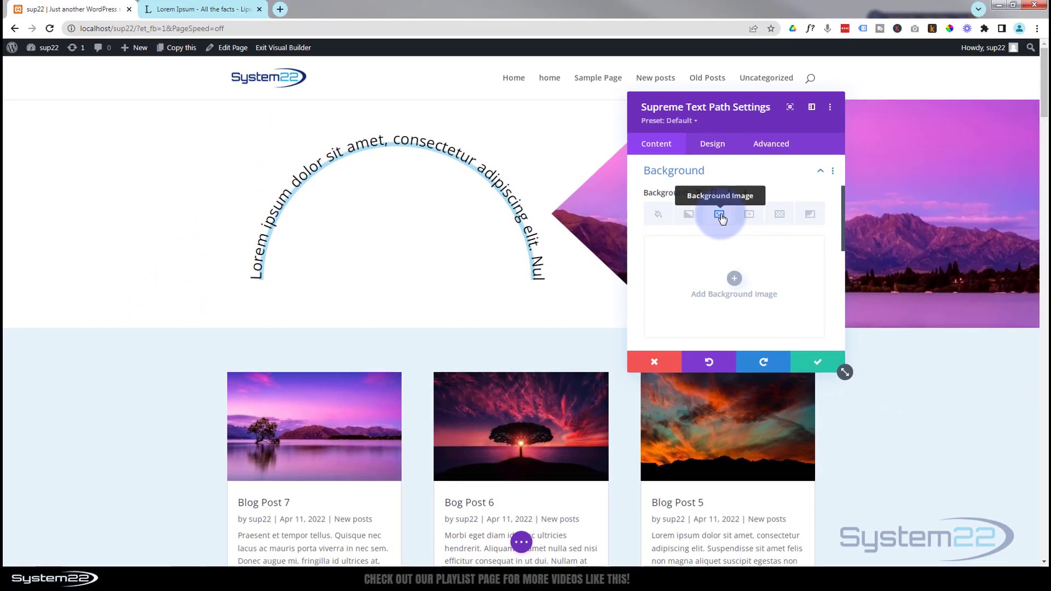
click(865, 268)
click(886, 363)
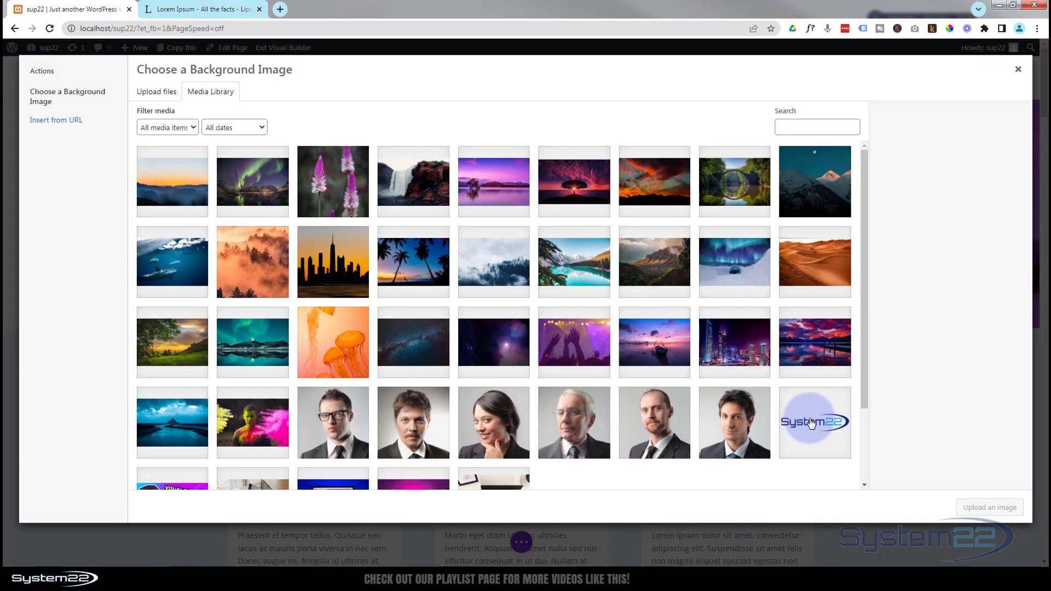
click(811, 423)
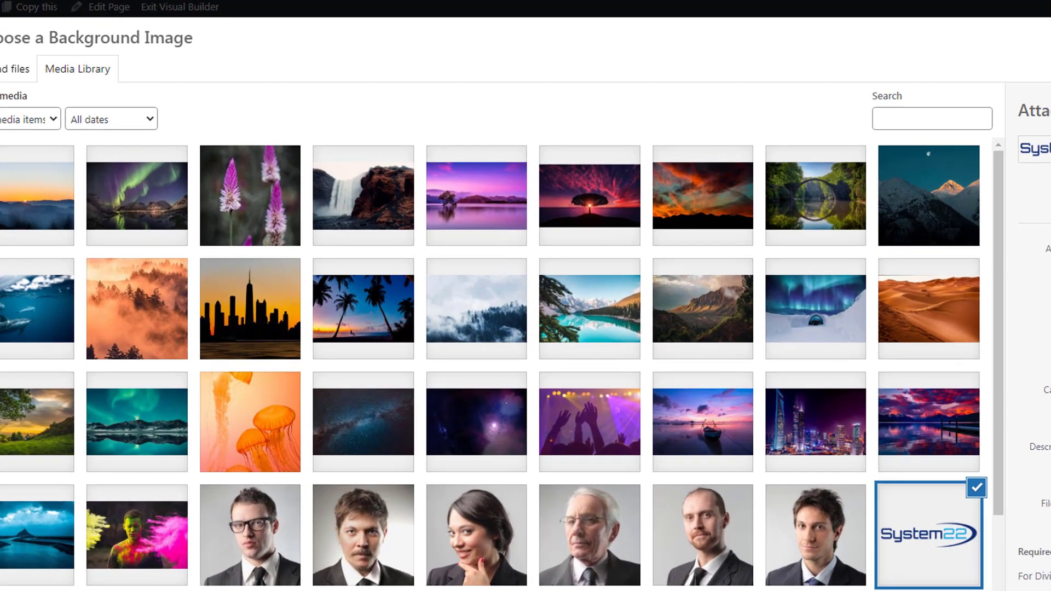
click(988, 506)
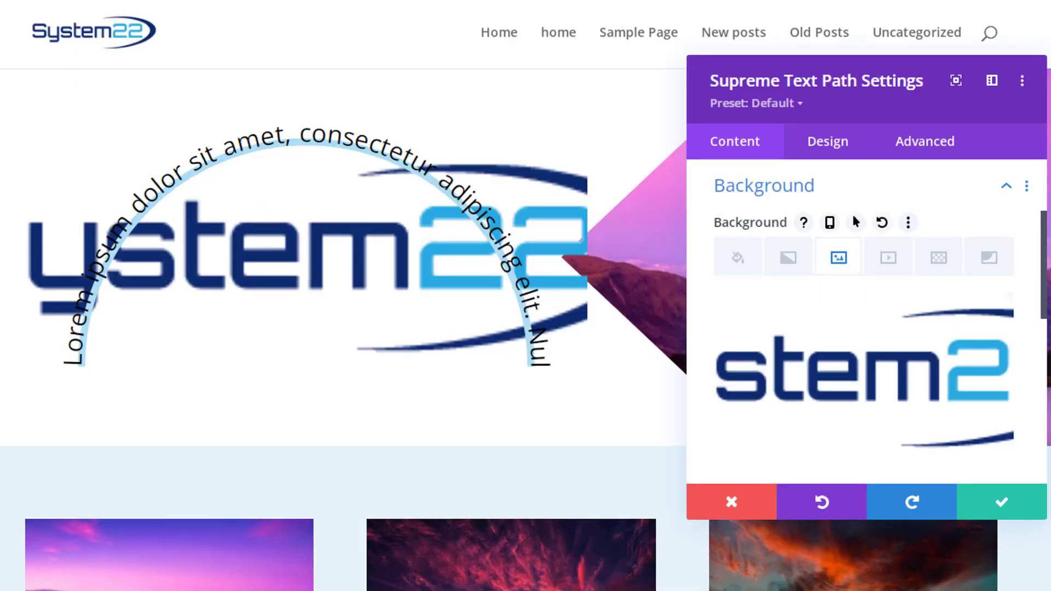
Set the logo's background image size to Custom Size.
mouse_move(910, 382)
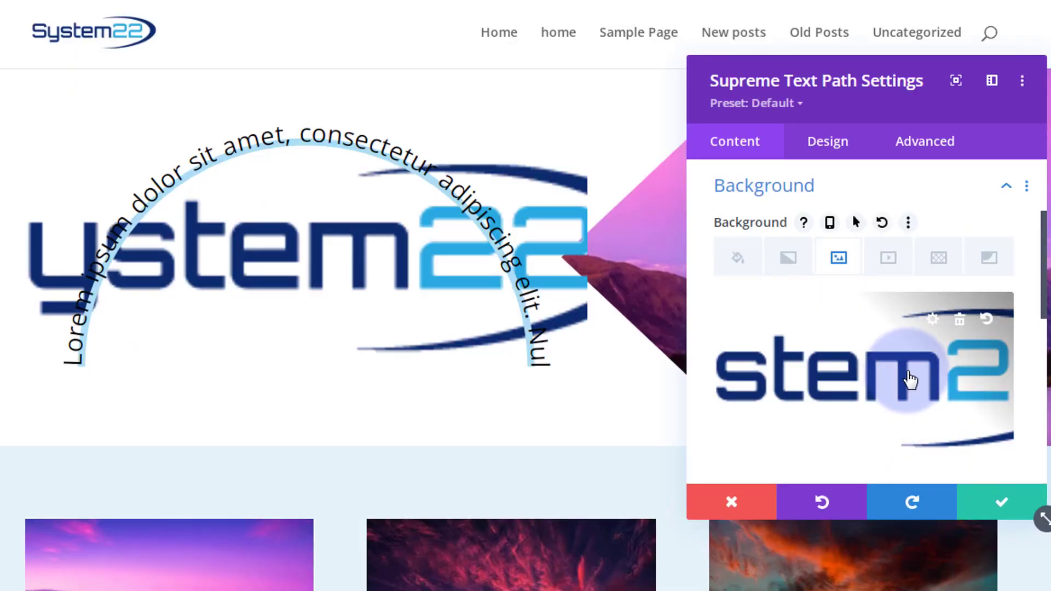
scroll(910, 380, down, 3)
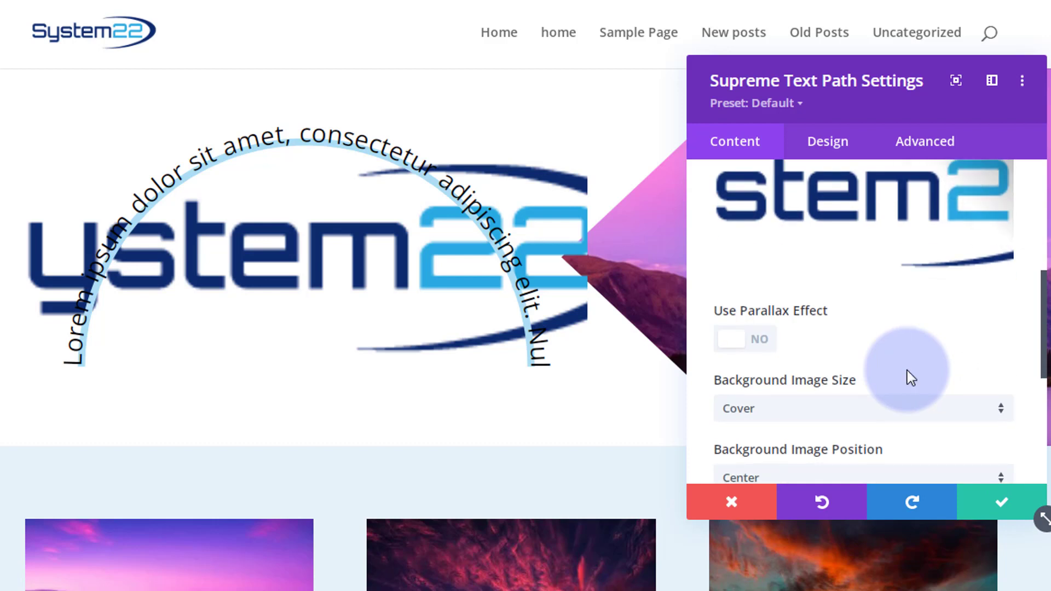
scroll(912, 378, down, 2)
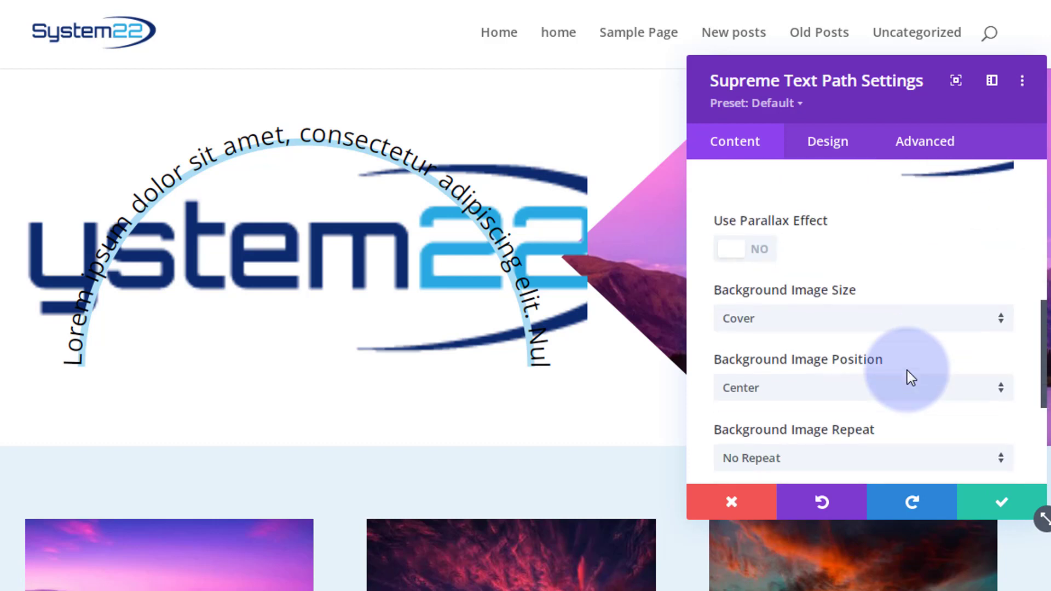
click(868, 320)
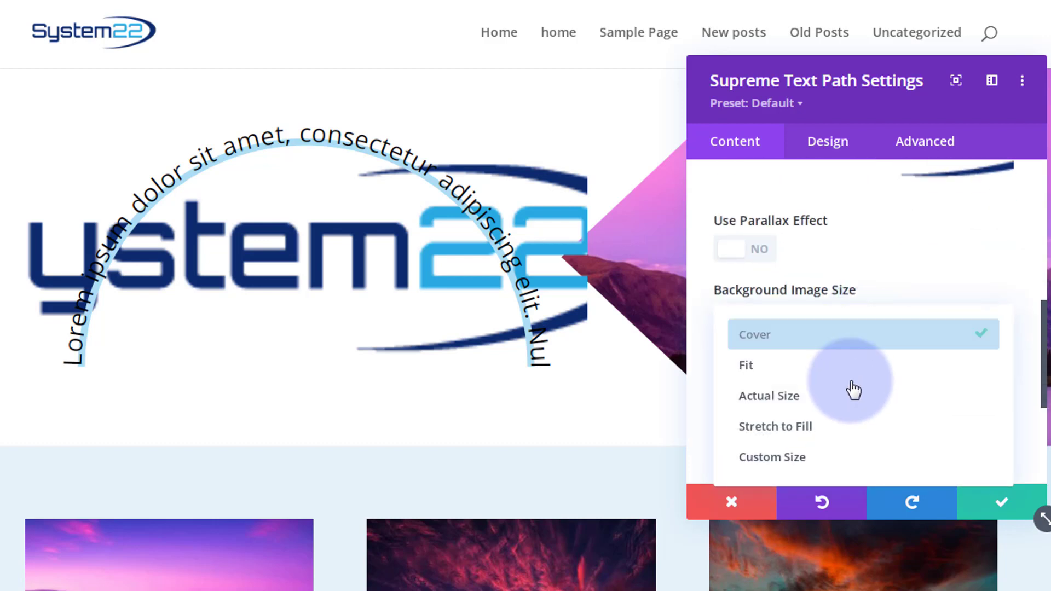
click(842, 460)
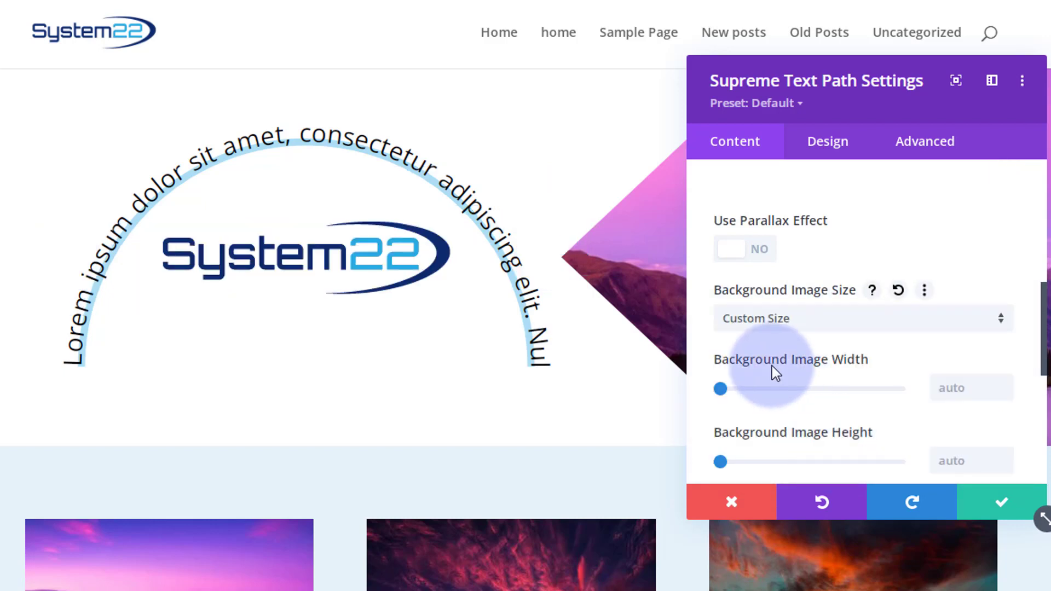
Set the background image width and height to 0%.
drag(722, 390, 685, 394)
scroll(826, 393, down, 3)
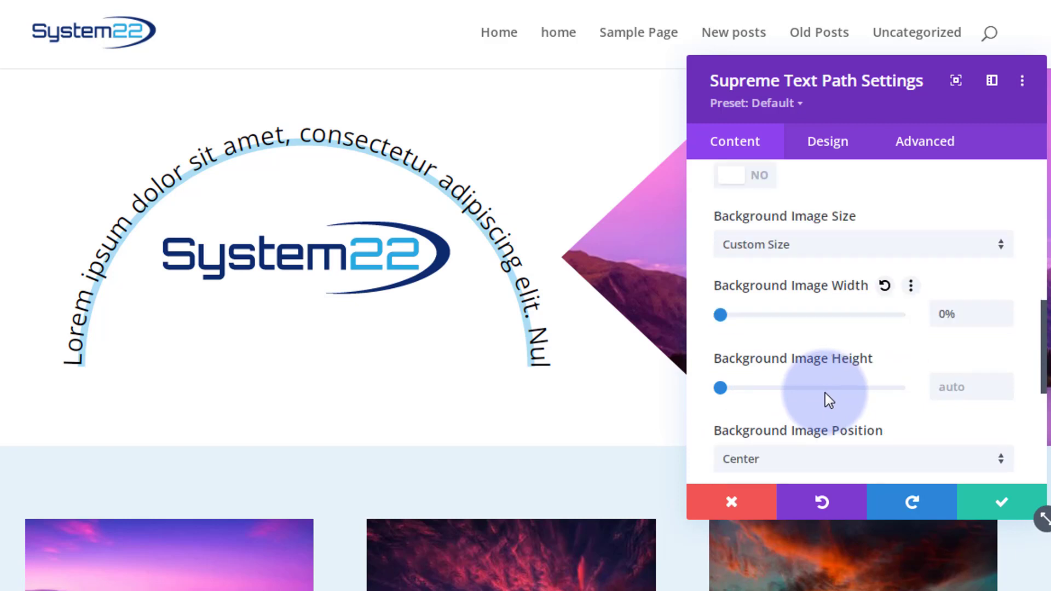
drag(728, 371, 758, 372)
drag(695, 374, 682, 374)
Review the background image's position, repeat and blend options, and open the module's General settings.
scroll(806, 367, down, 6)
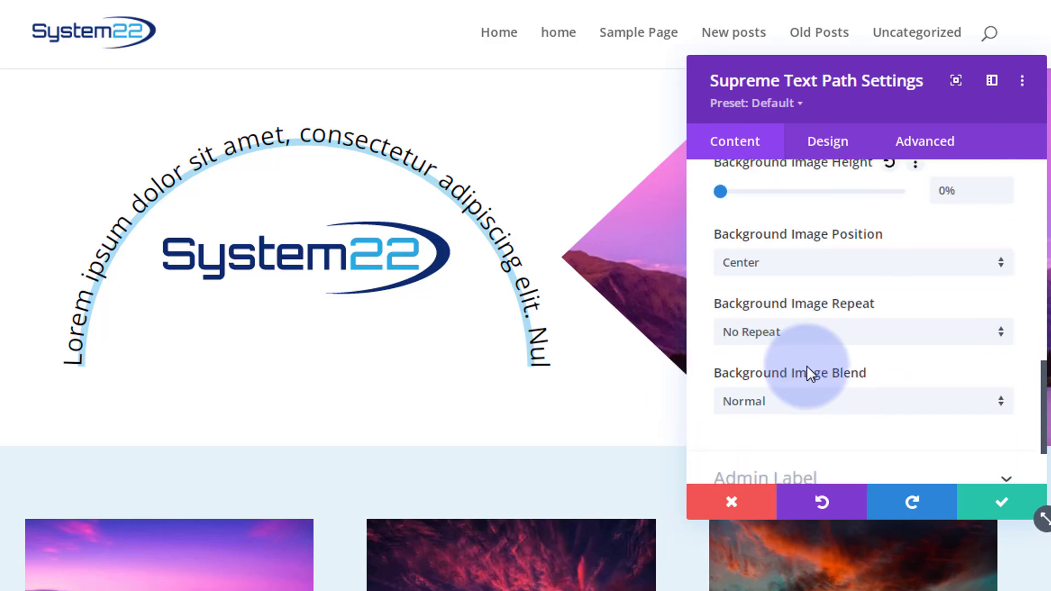
scroll(807, 367, down, 3)
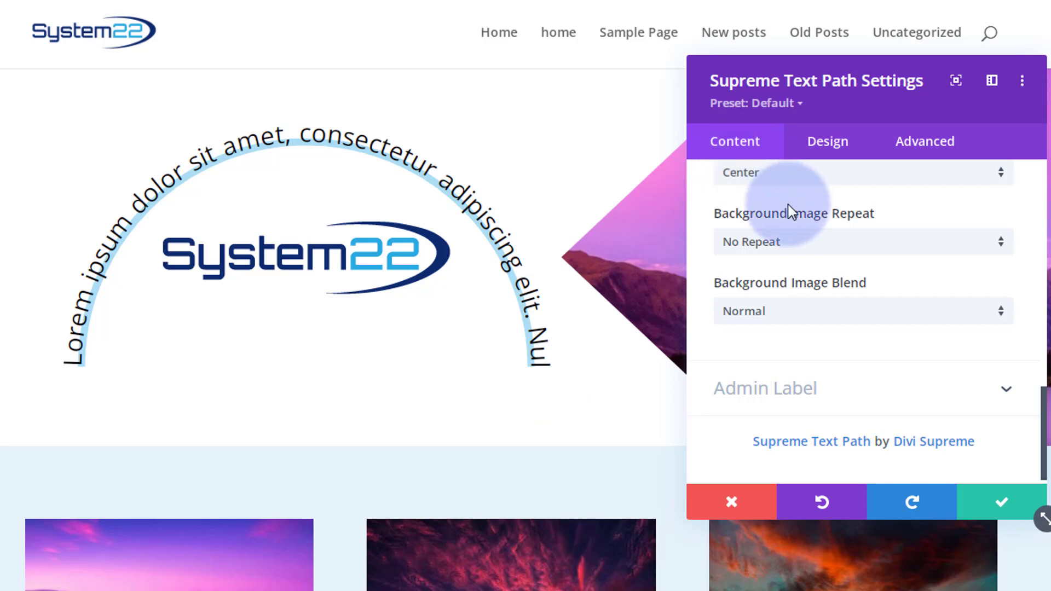
scroll(778, 278, up, 1)
scroll(780, 283, up, 15)
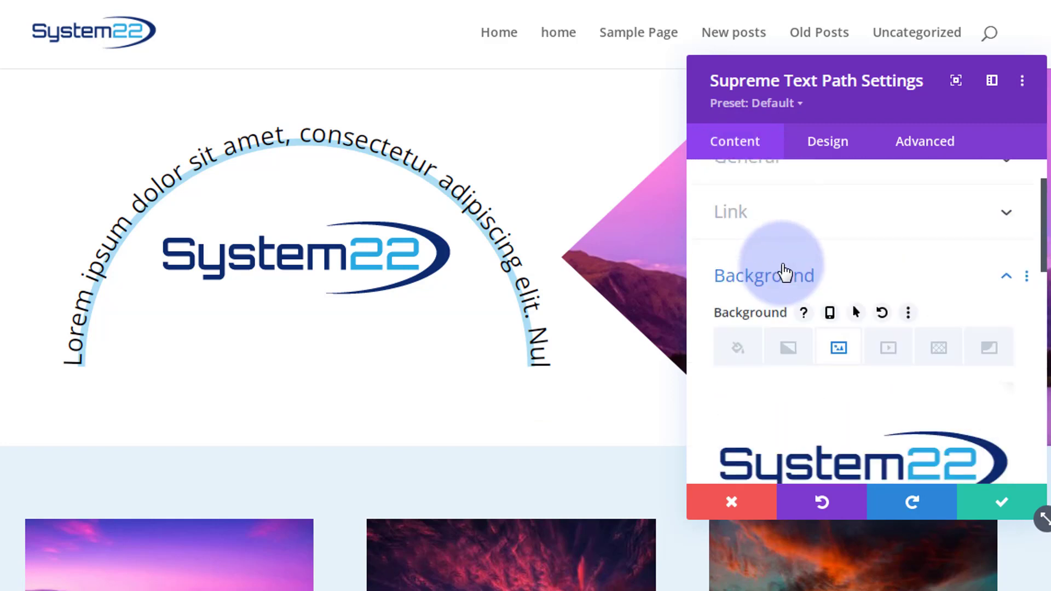
click(798, 239)
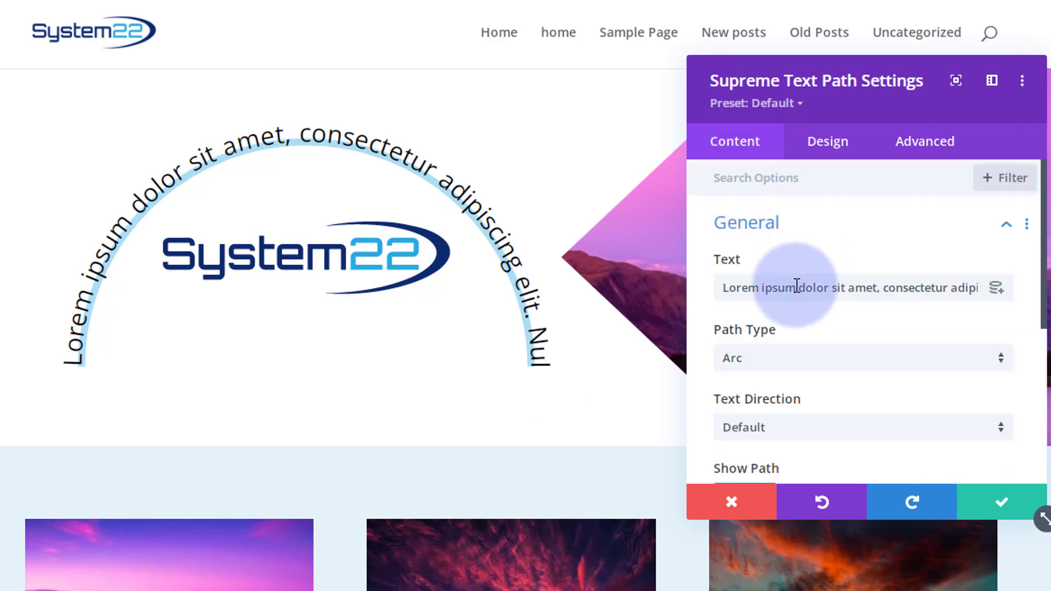
Hide the path line of the arc text around the System22 logo and save the module settings.
scroll(801, 290, down, 3)
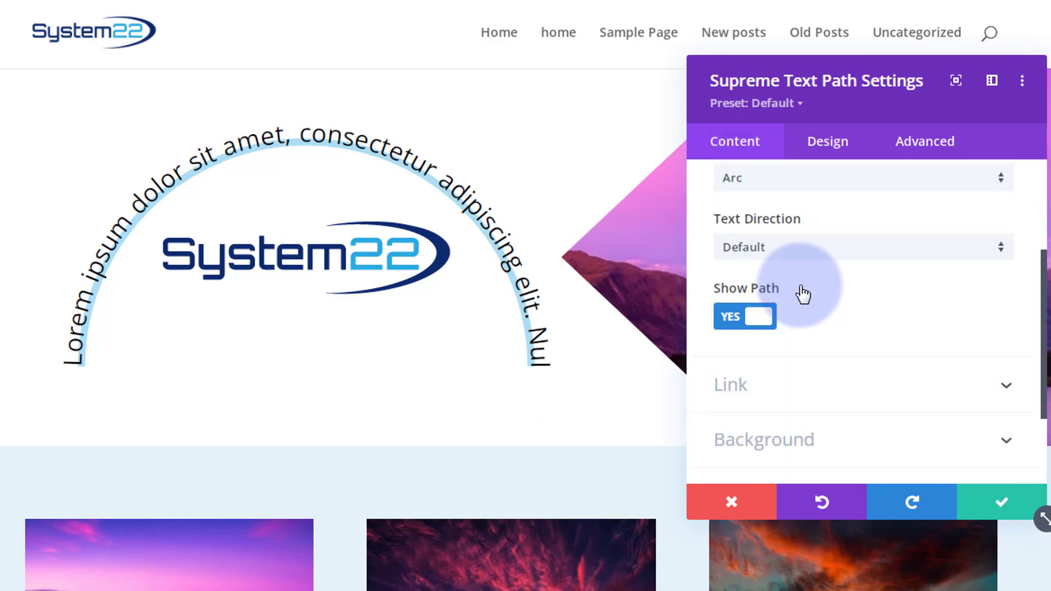
click(743, 323)
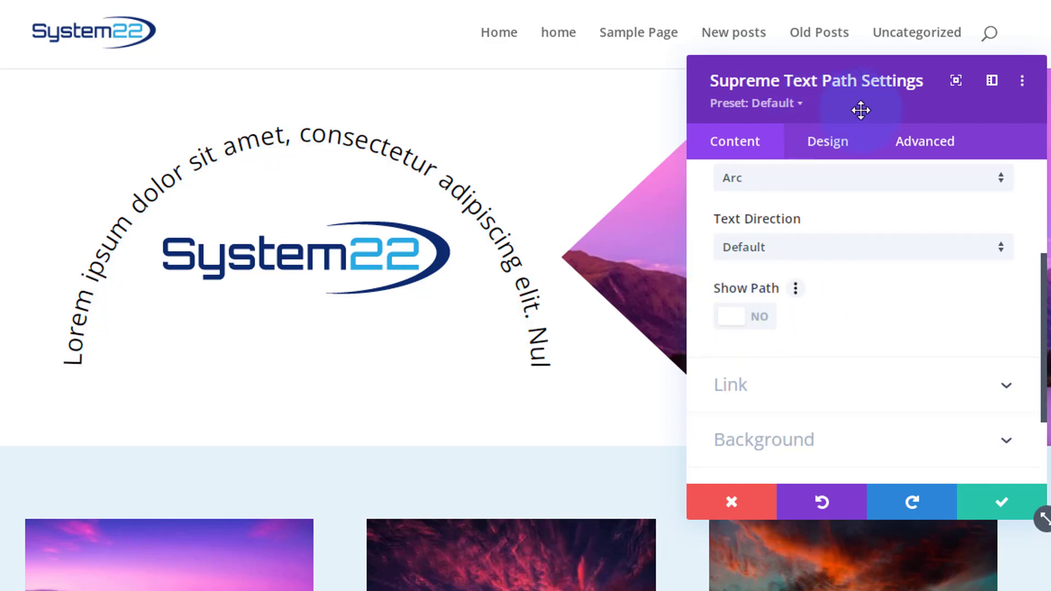
drag(902, 98, 416, 61)
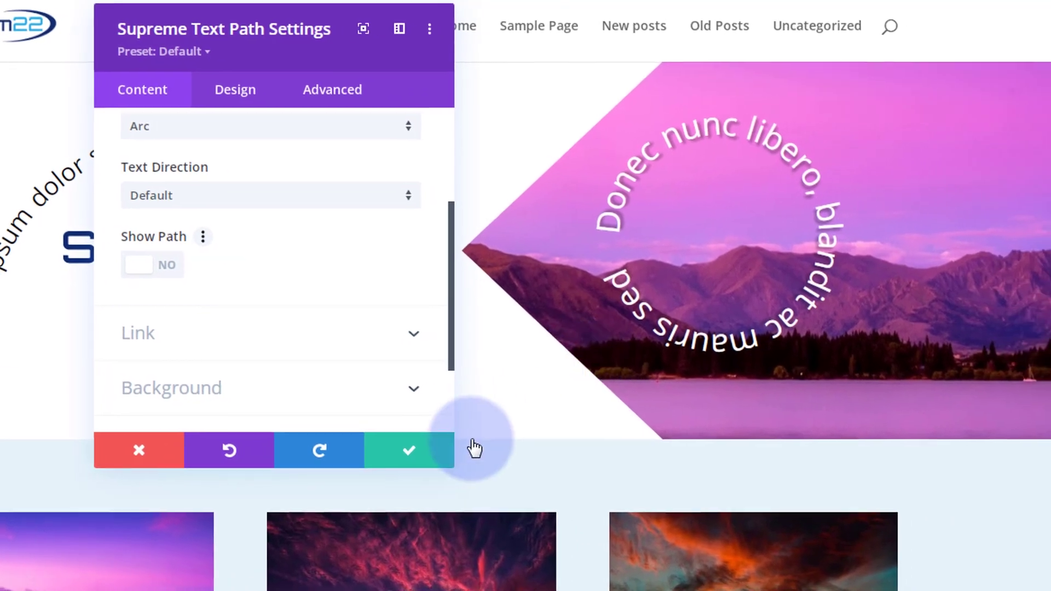
click(415, 459)
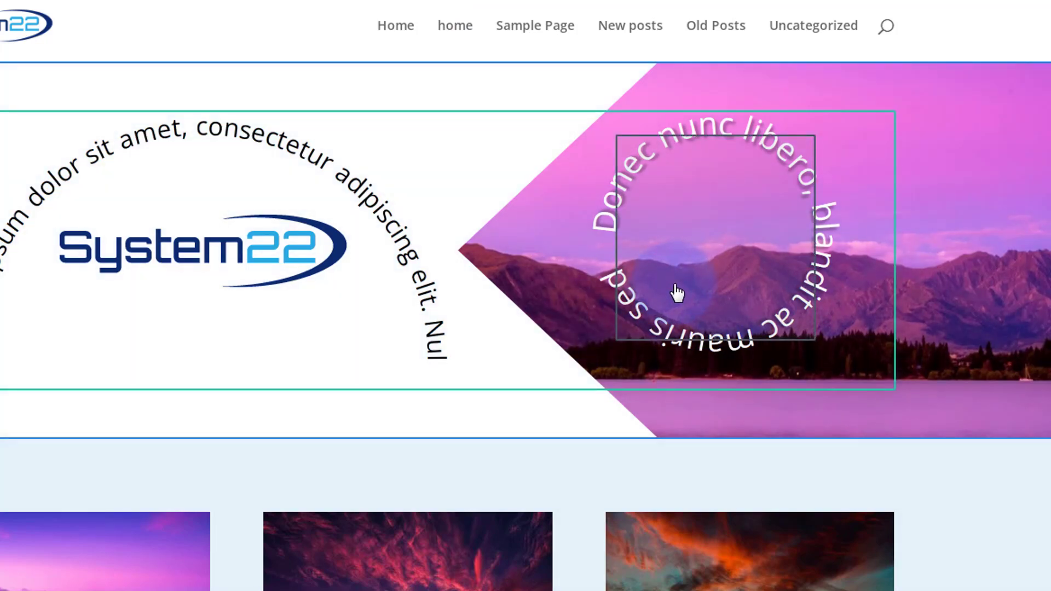
Delete the circular text module over the mountain image and insert a new Supreme Text Path module in its place.
mouse_move(678, 293)
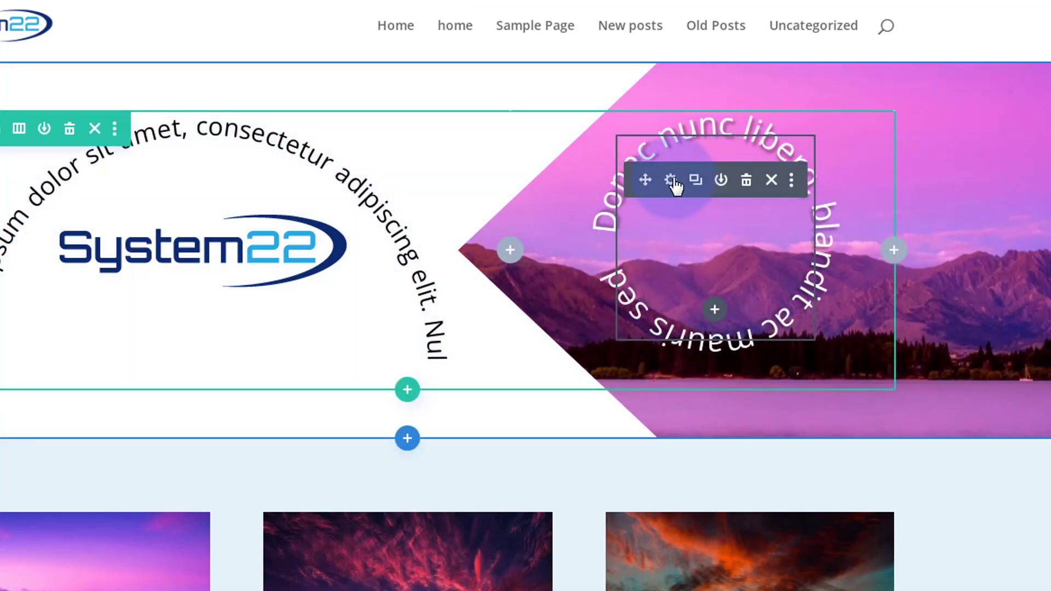
click(749, 183)
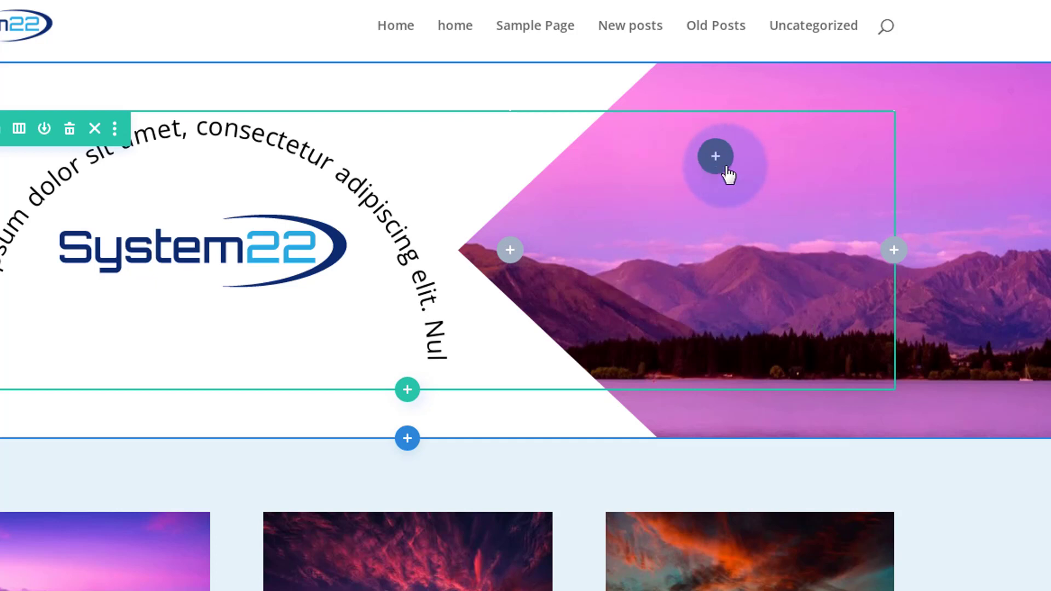
click(717, 160)
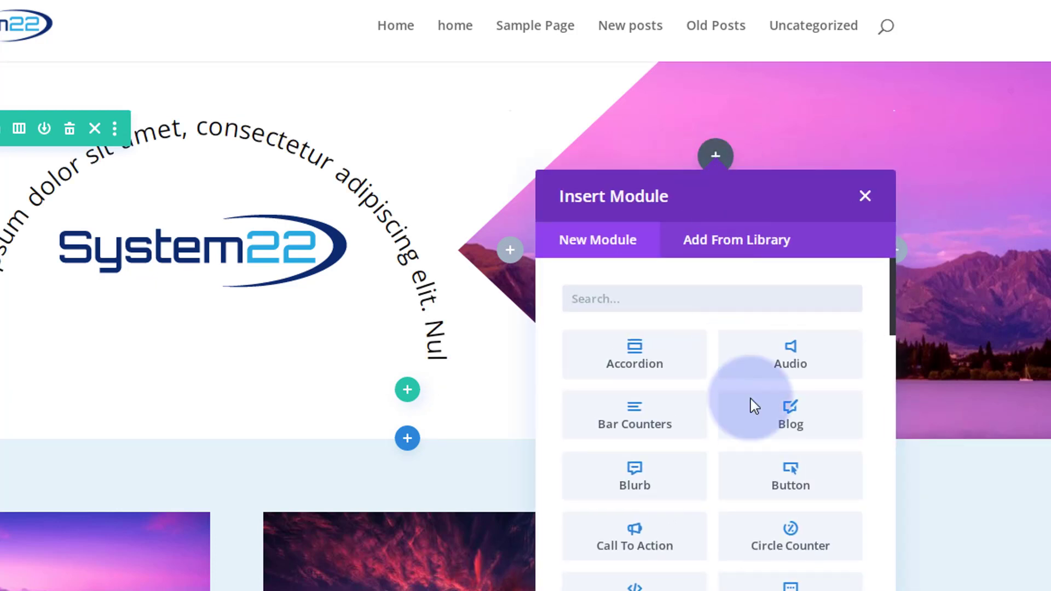
scroll(758, 420, down, 5)
scroll(761, 420, down, 15)
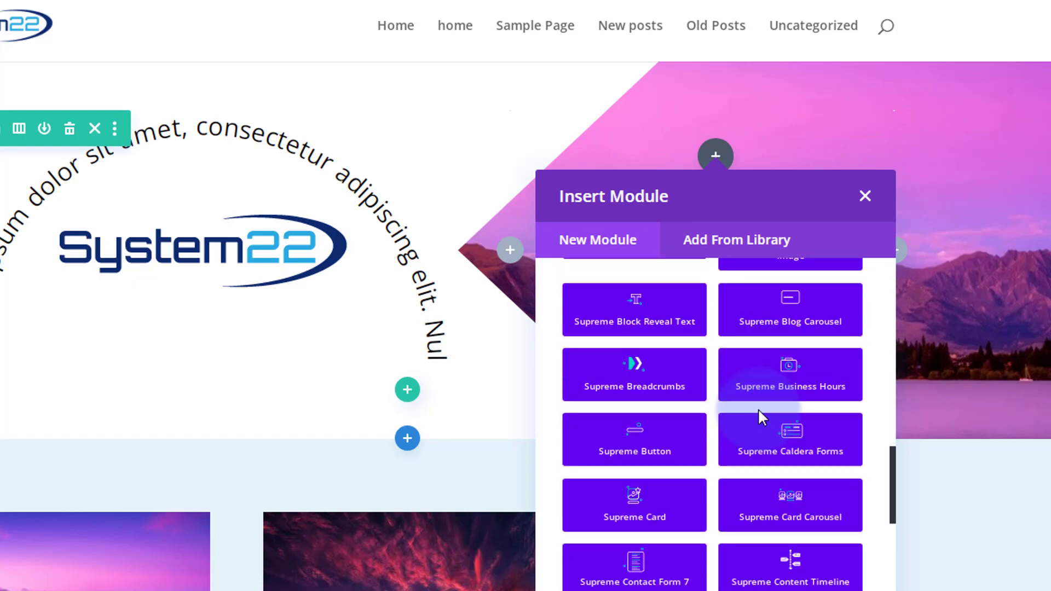
scroll(763, 419, down, 10)
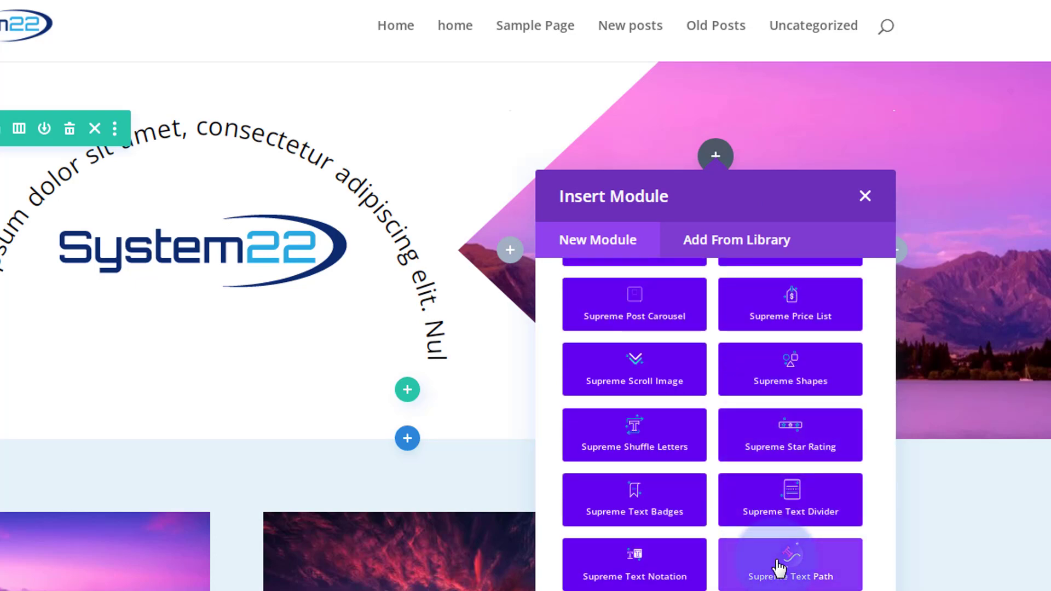
click(780, 570)
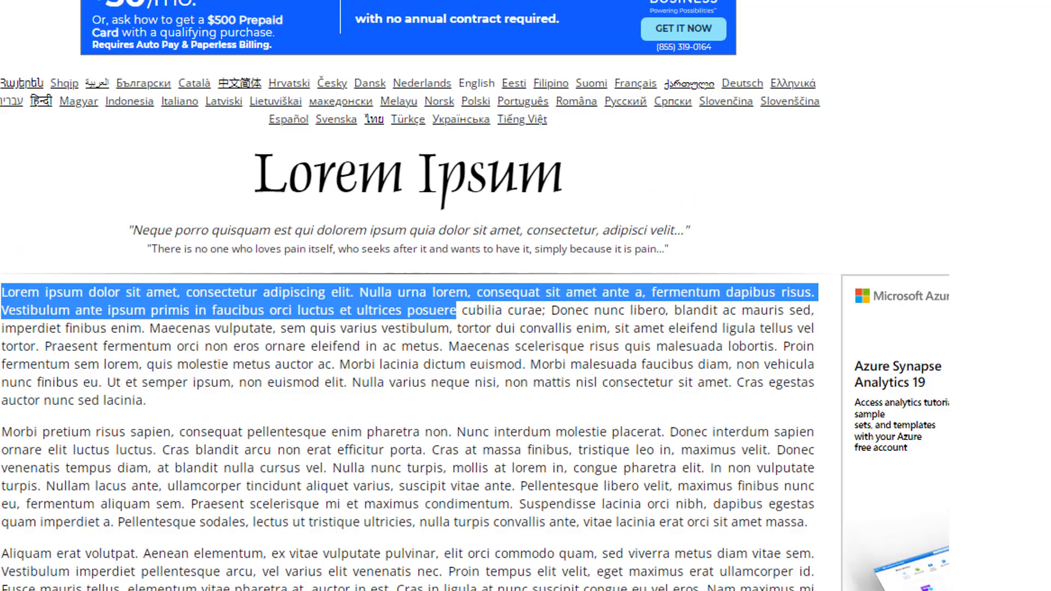
Copy the phrase "Donec nunc libero, blandit ac mauris sed, imperdiet finibus enim" from the Lorem Ipsum page.
click(555, 313)
drag(555, 313, 141, 329)
key(ctrl+c)
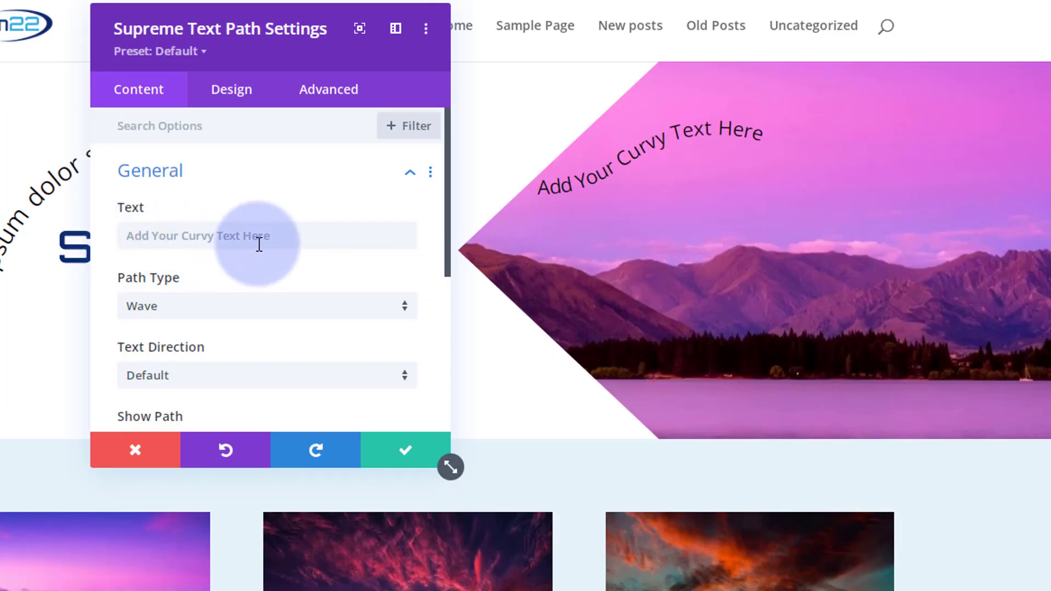
Paste the copied phrase as the new Text Path module's text and set its path type to Circle.
click(272, 237)
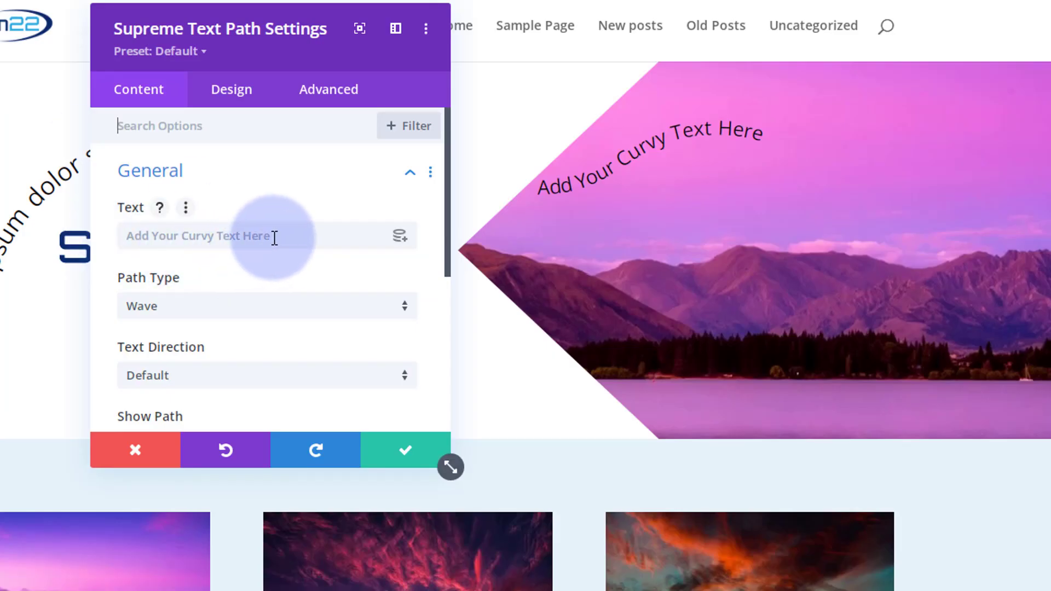
key(ctrl+v)
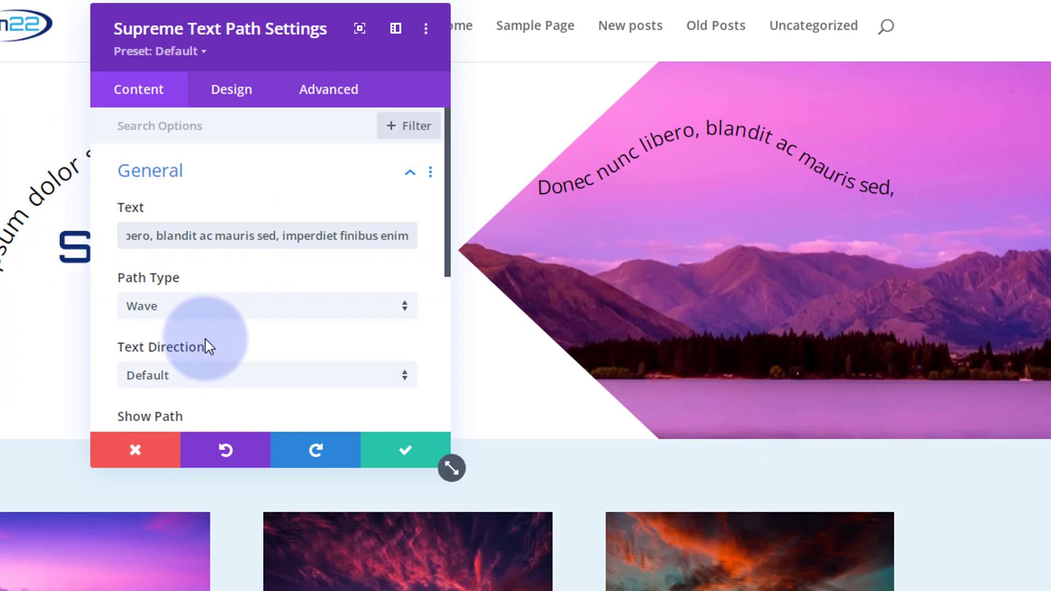
click(197, 310)
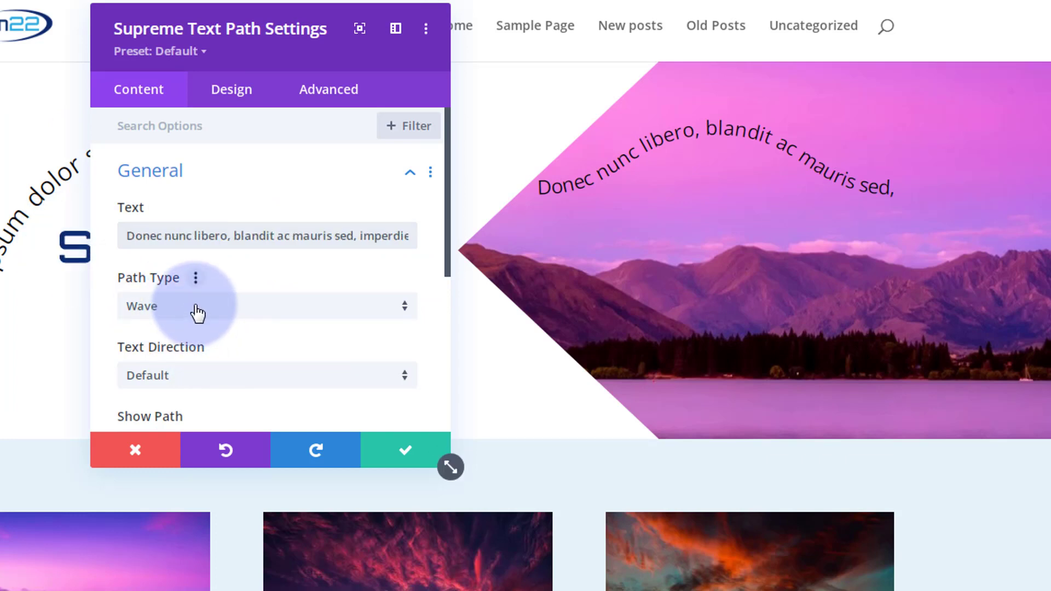
click(190, 384)
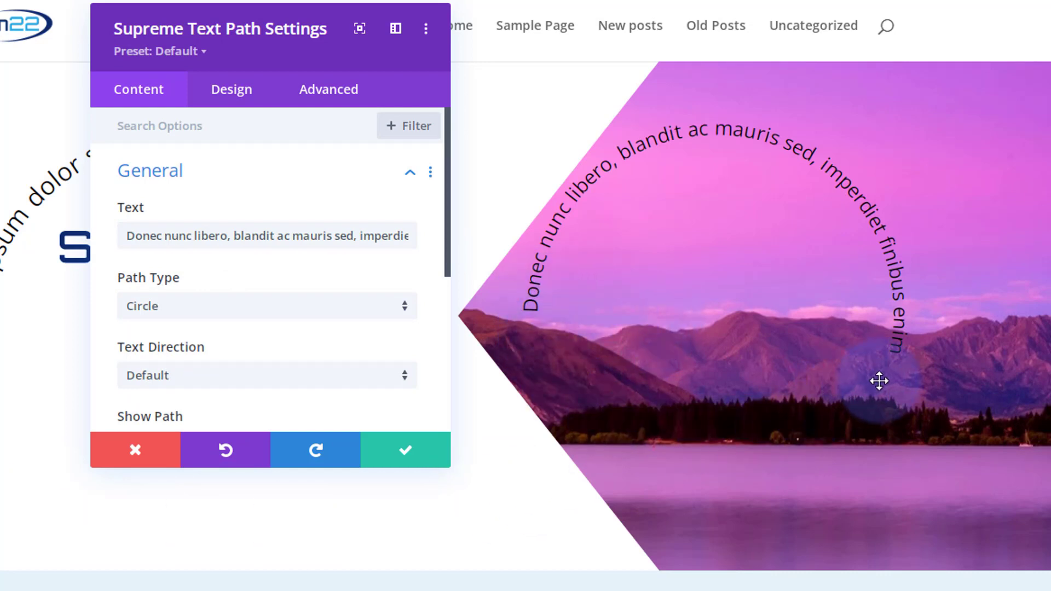
Review the module's path display, link URL and link target options.
scroll(277, 314, down, 2)
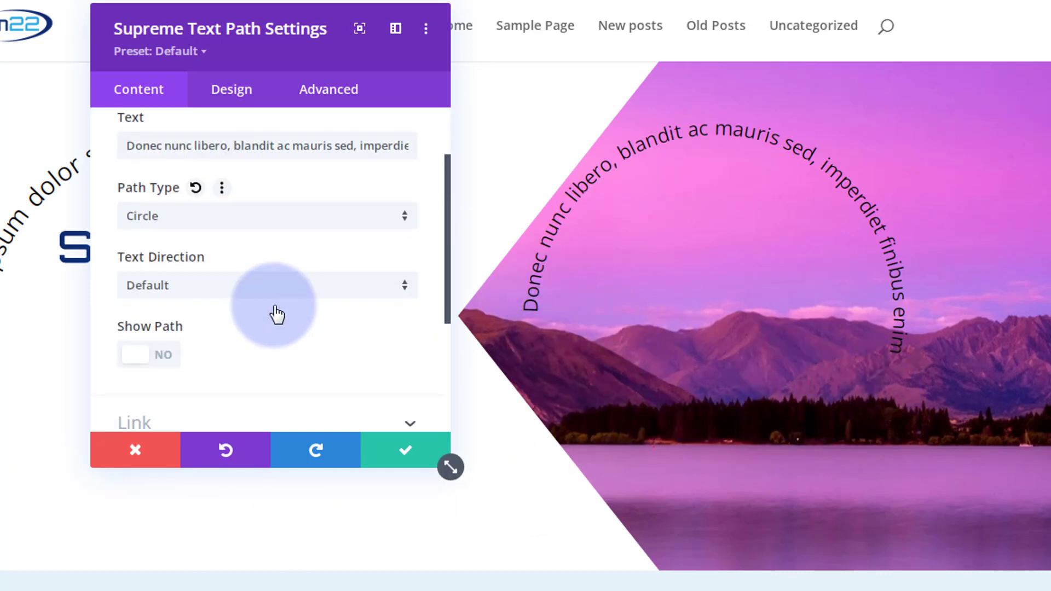
scroll(230, 270, down, 2)
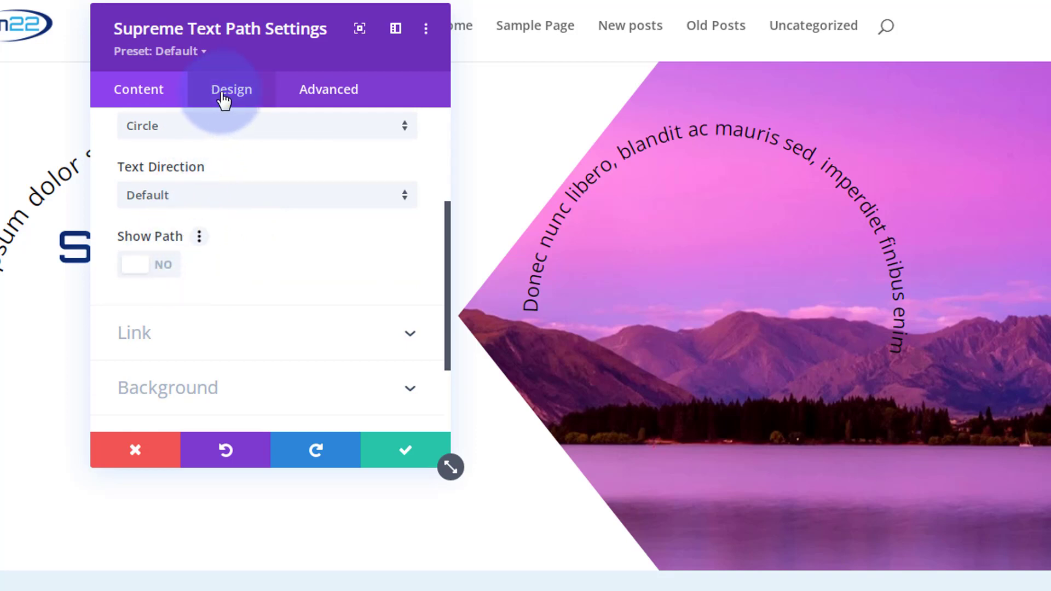
click(197, 339)
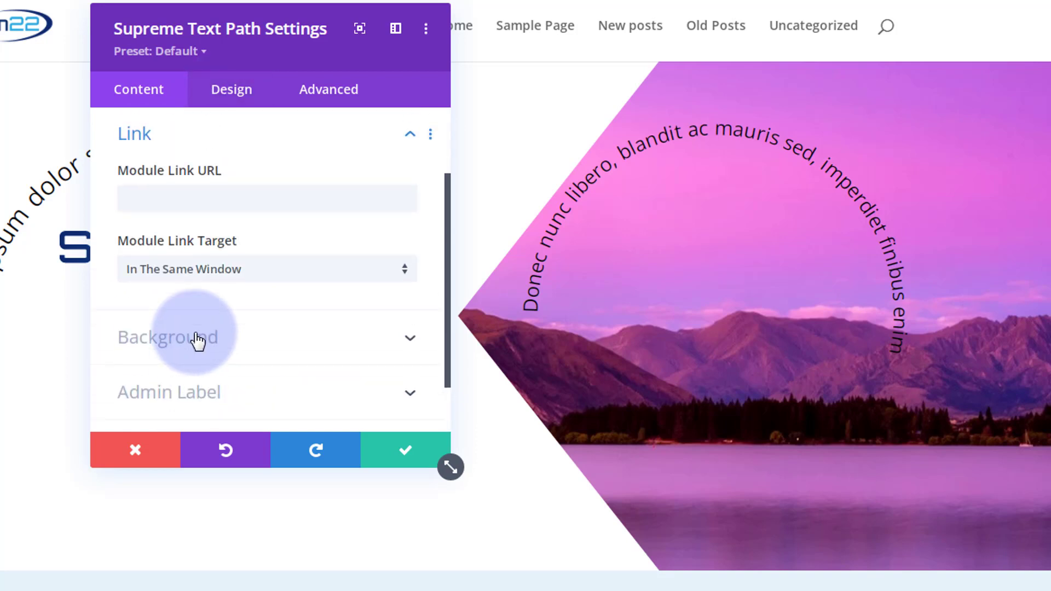
click(128, 198)
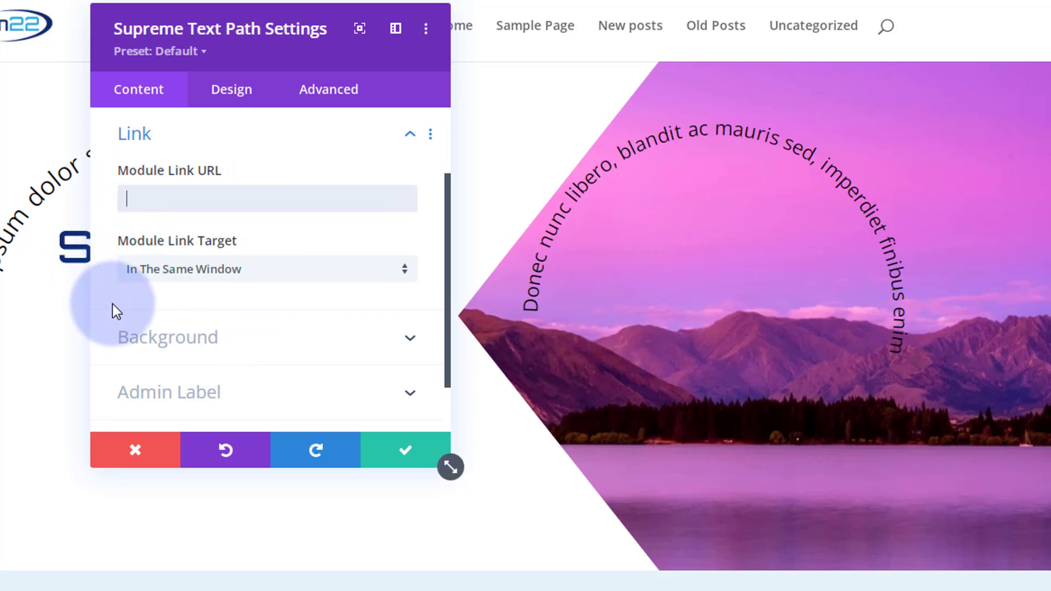
click(240, 278)
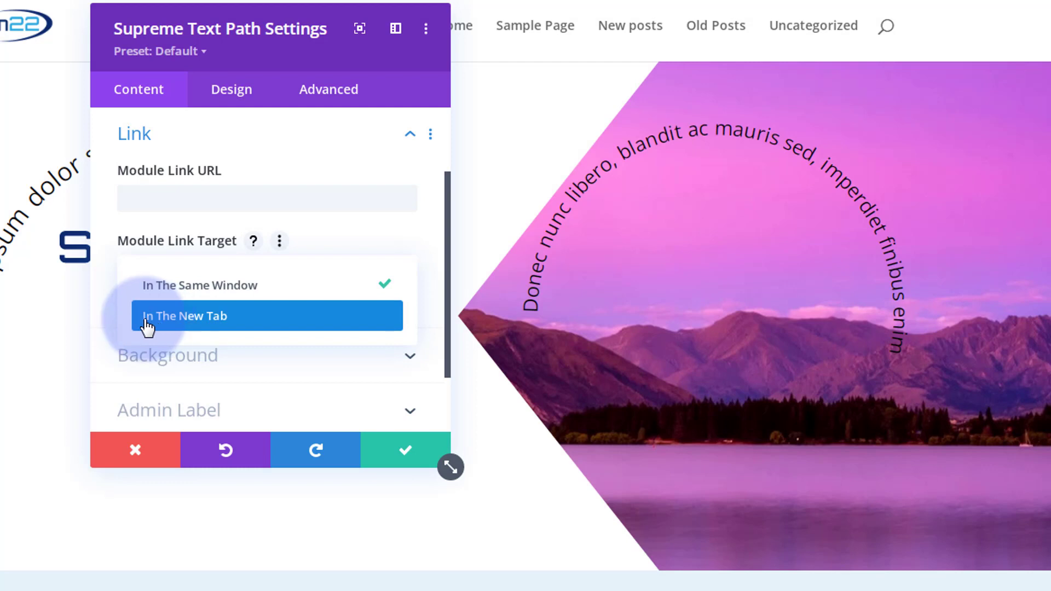
click(107, 312)
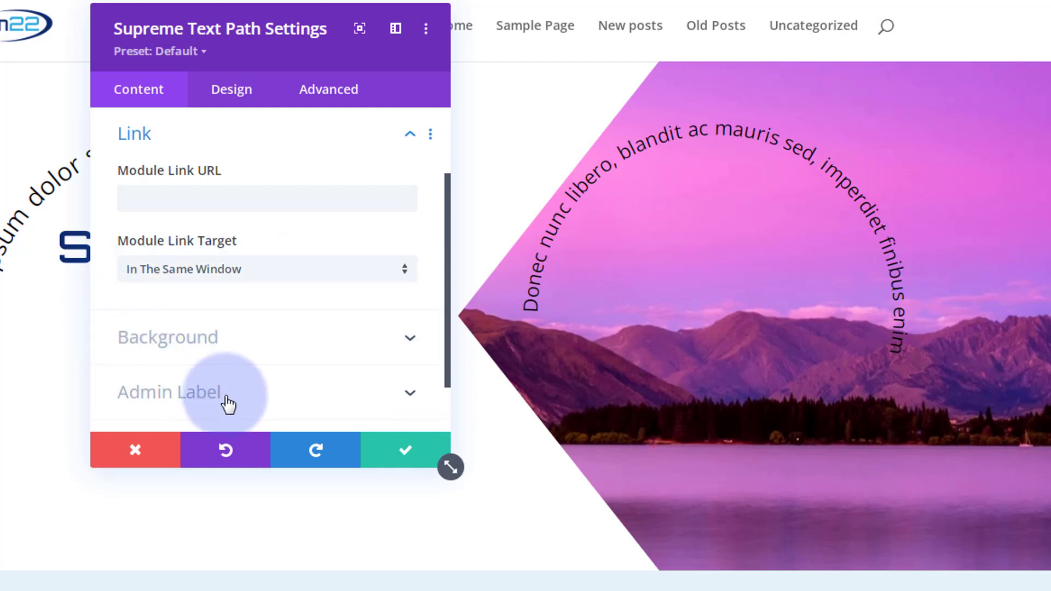
Reduce the circular text path's size to 217px.
click(235, 101)
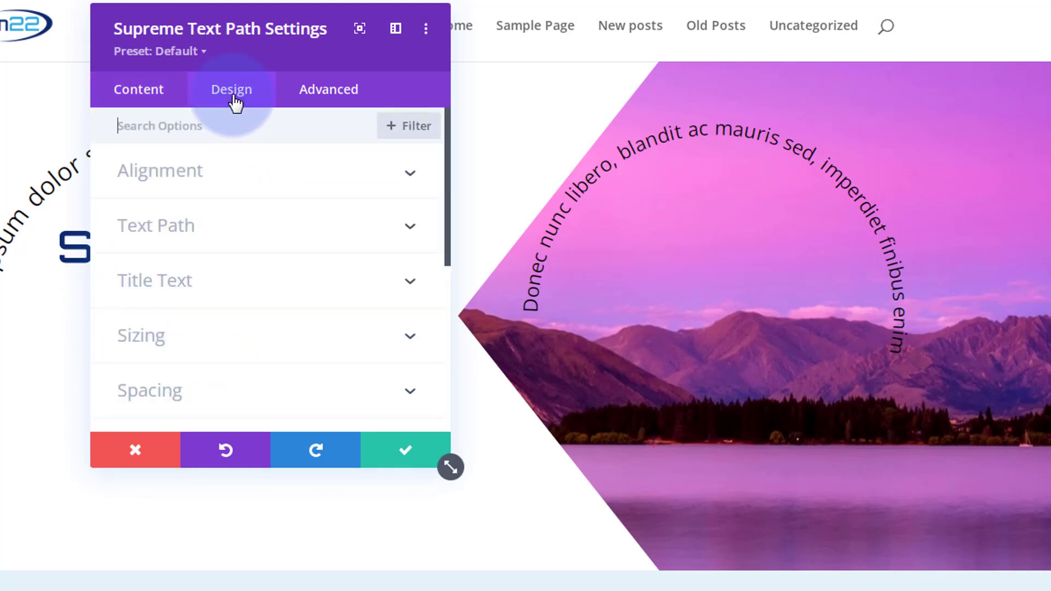
click(278, 228)
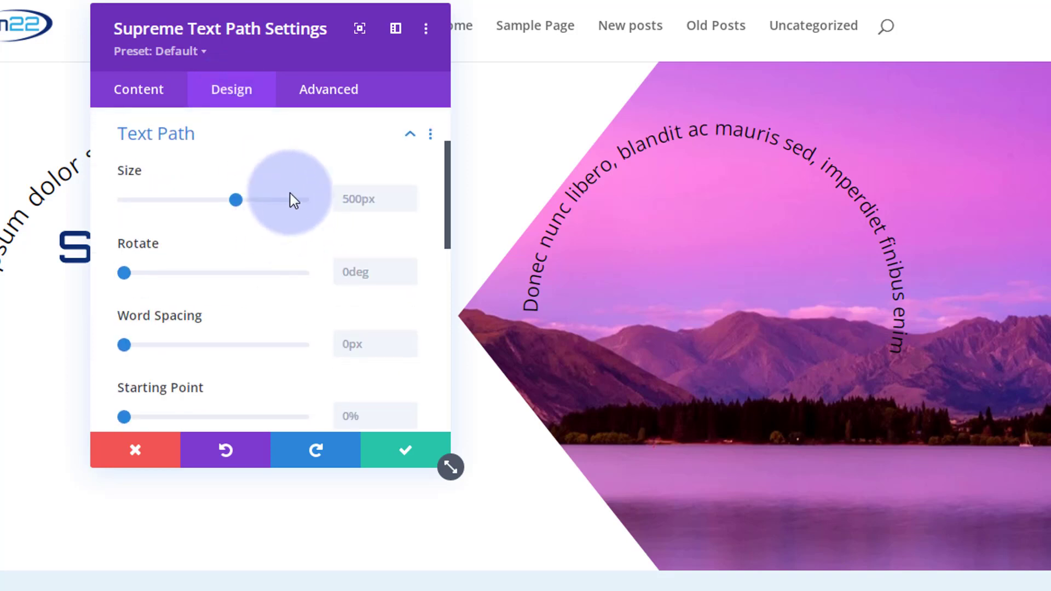
drag(266, 57, 36, 93)
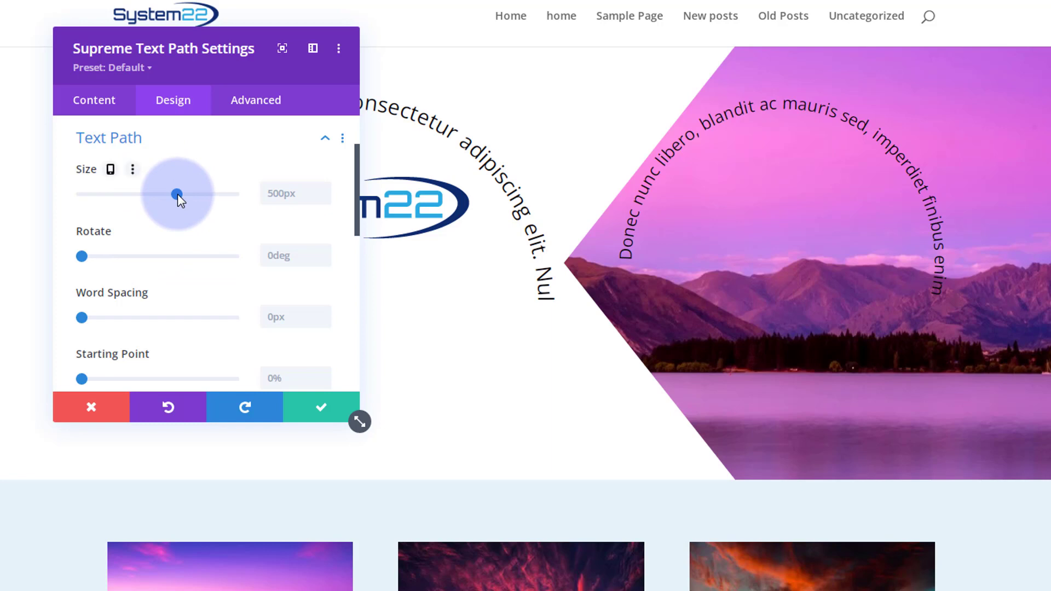
drag(176, 195, 84, 219)
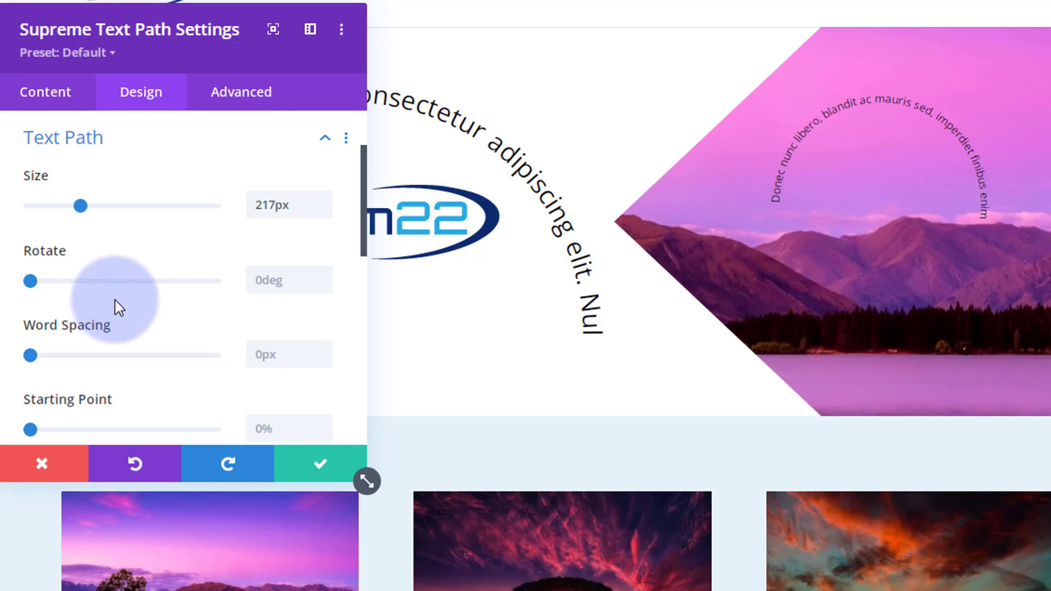
Set the title text color to white and its font style to all uppercase.
scroll(115, 301, down, 3)
click(137, 324)
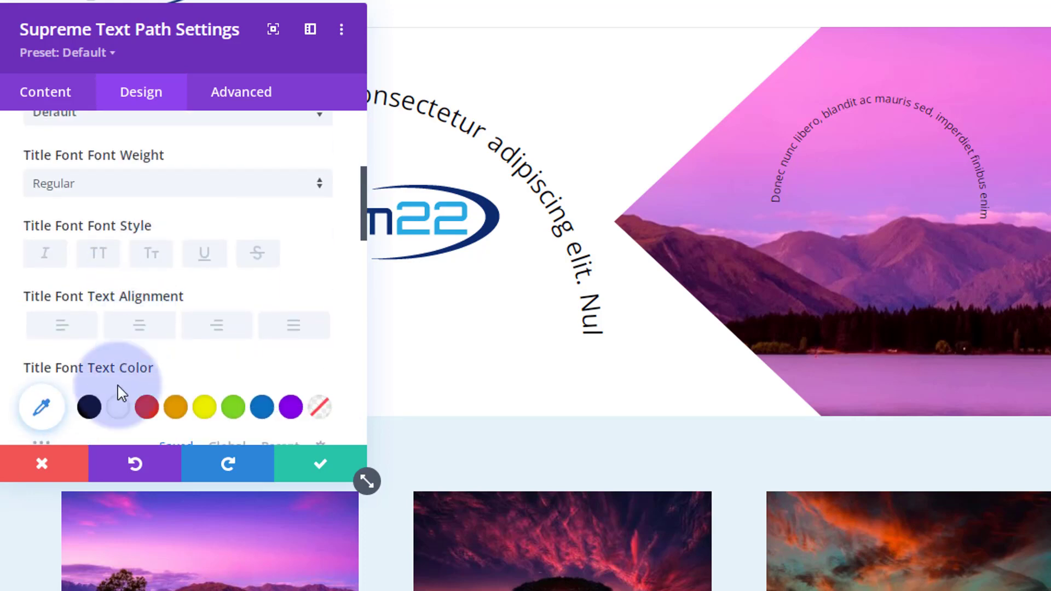
click(118, 408)
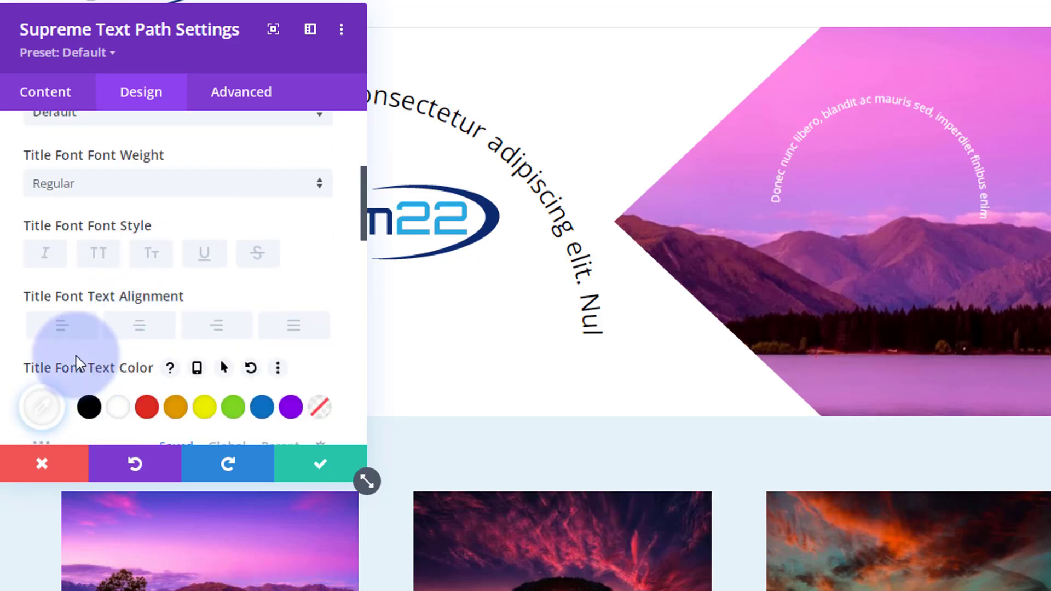
click(104, 262)
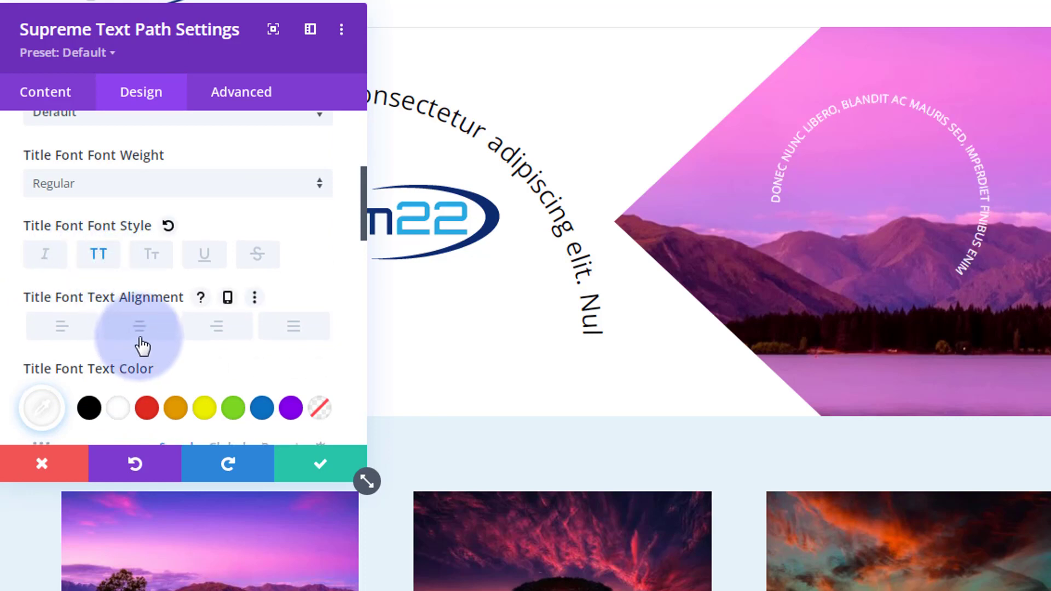
Set the title text size to 22px so the phrase fills the circle.
scroll(142, 345, down, 4)
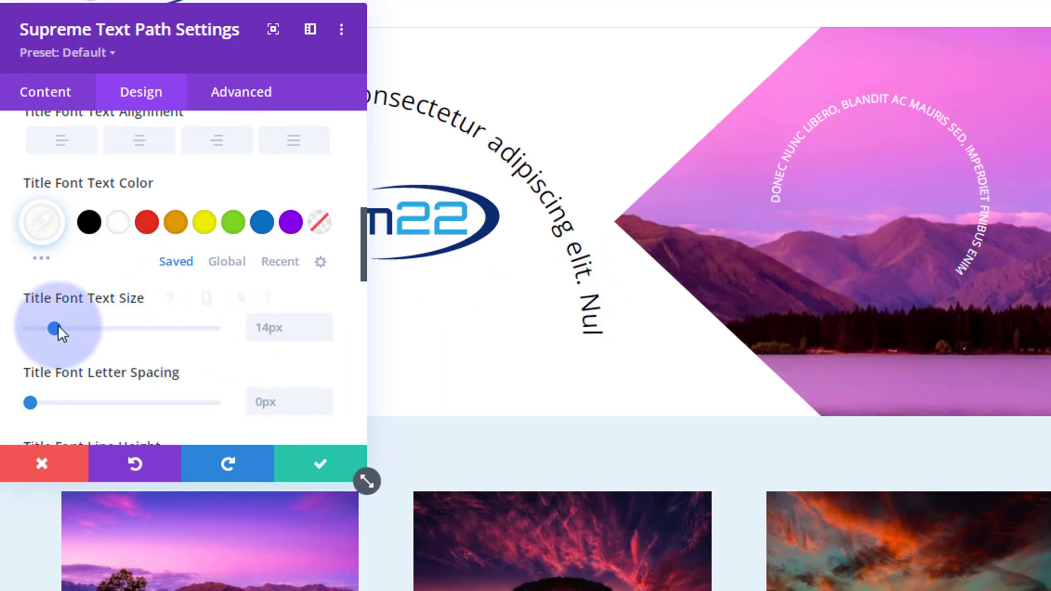
drag(58, 325, 69, 329)
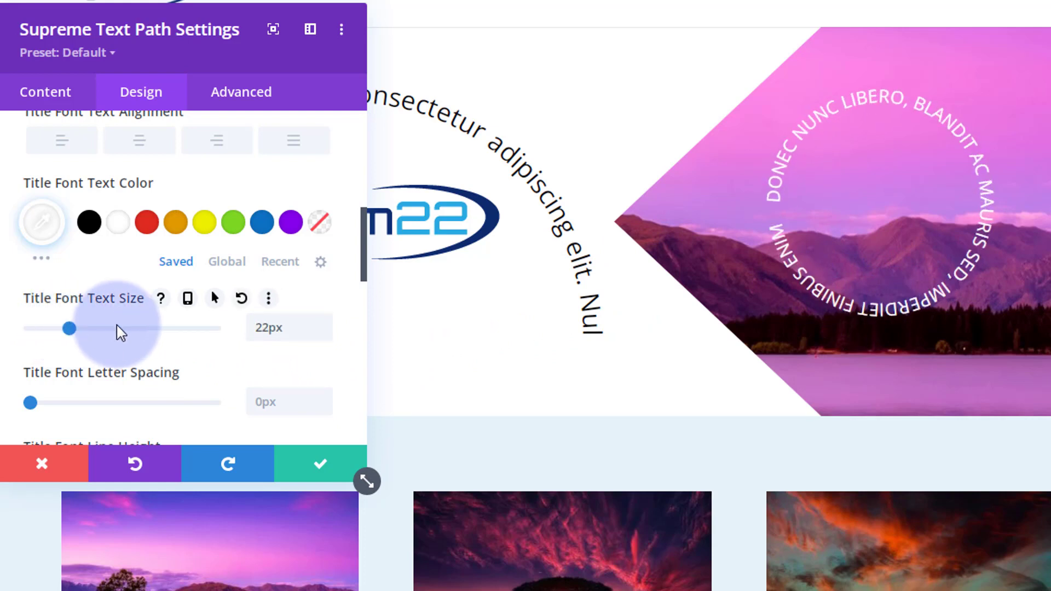
click(323, 321)
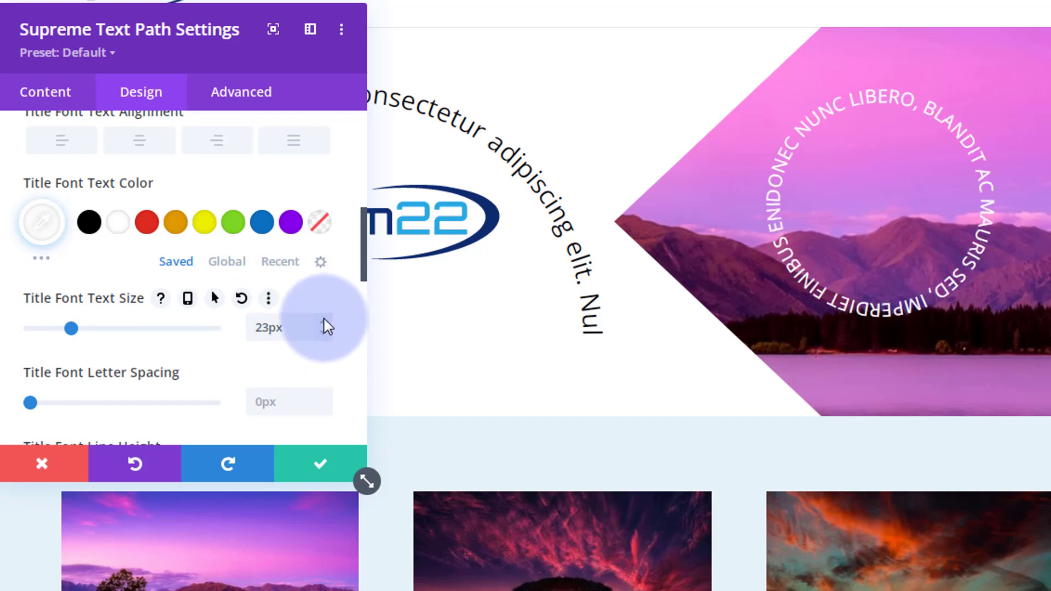
click(323, 332)
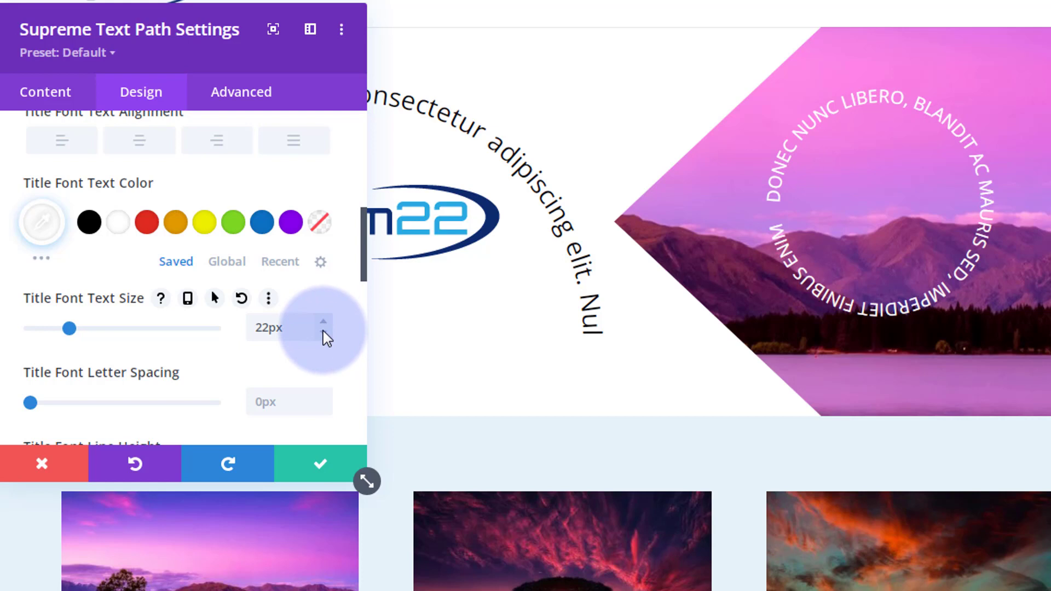
scroll(122, 377, down, 3)
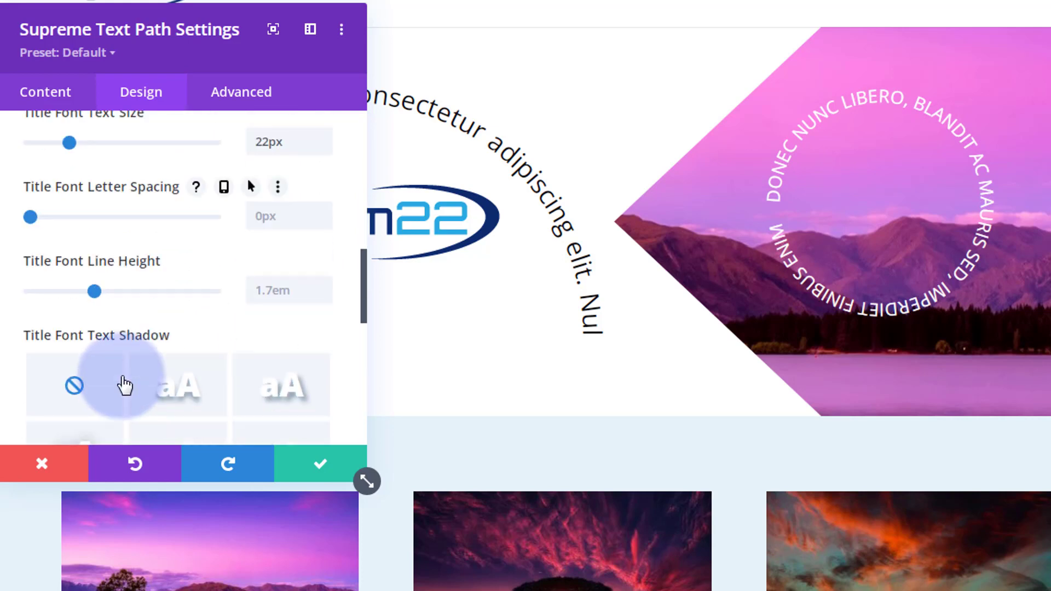
scroll(66, 320, up, 6)
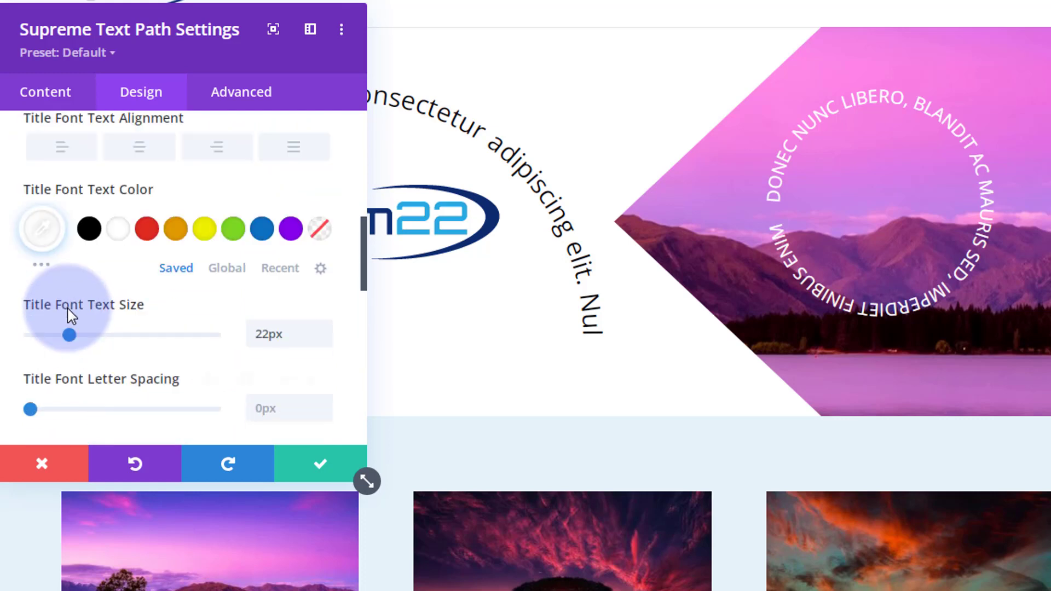
scroll(68, 317, up, 2)
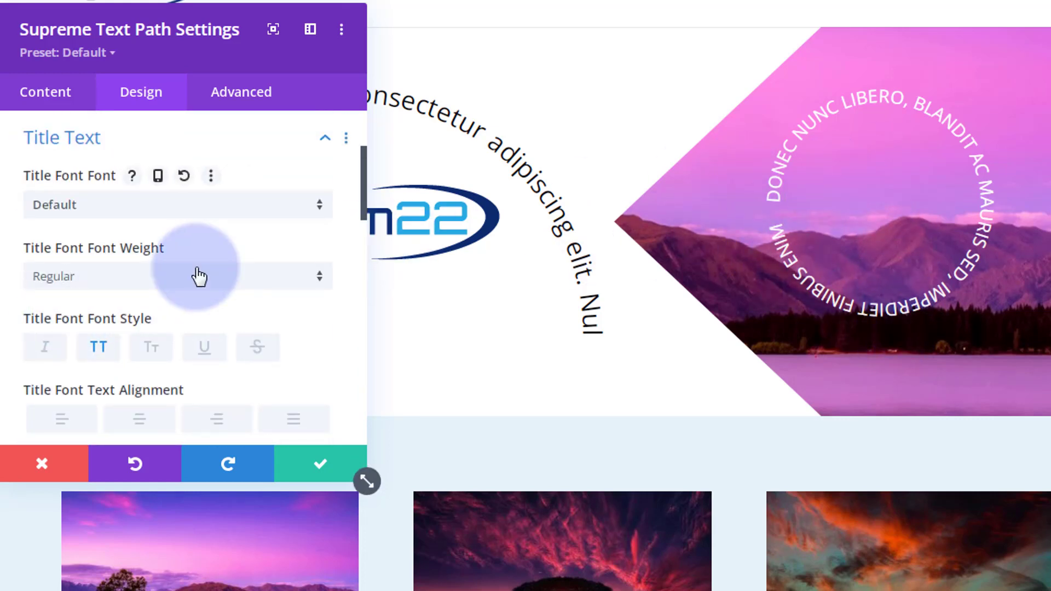
Try out the rotation of the circular text path and bring it back to 0deg.
scroll(194, 276, up, 2)
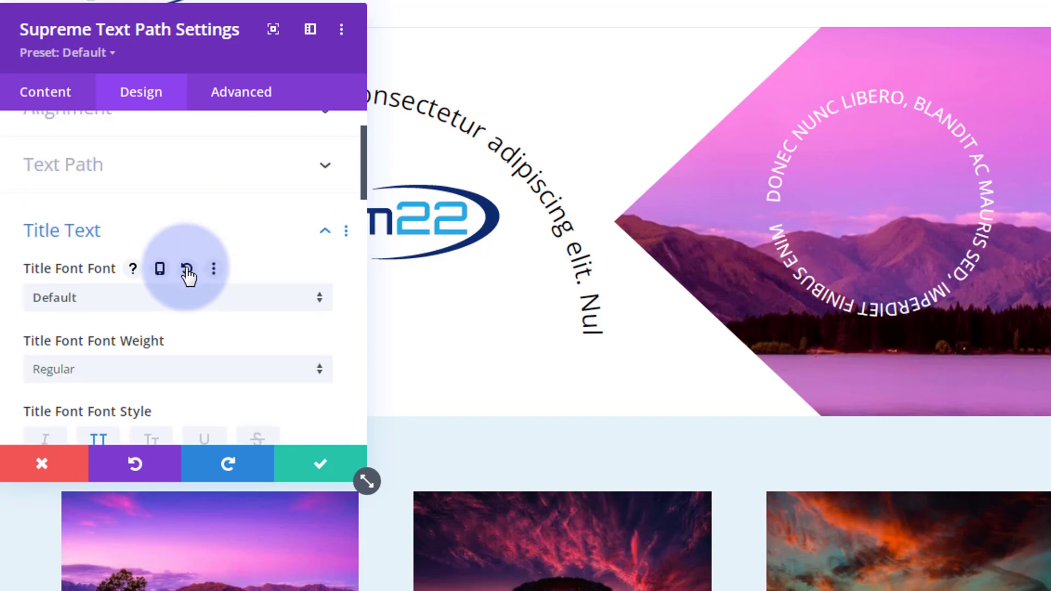
click(192, 184)
scroll(180, 208, down, 1)
scroll(140, 339, down, 2)
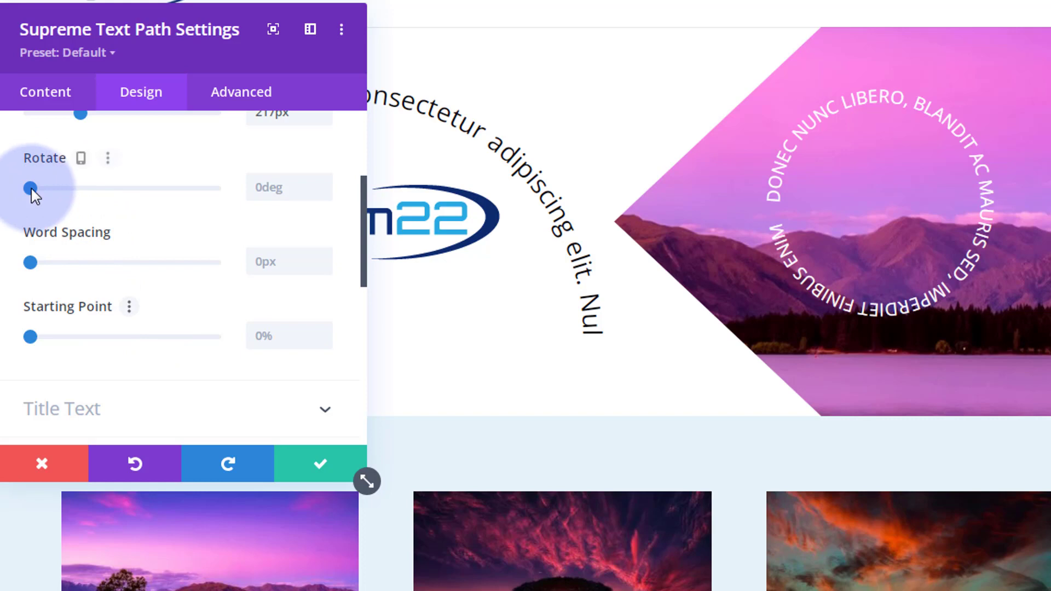
mouse_move(31, 188)
mouse_down()
mouse_move(46, 188)
mouse_move(11, 194)
mouse_up()
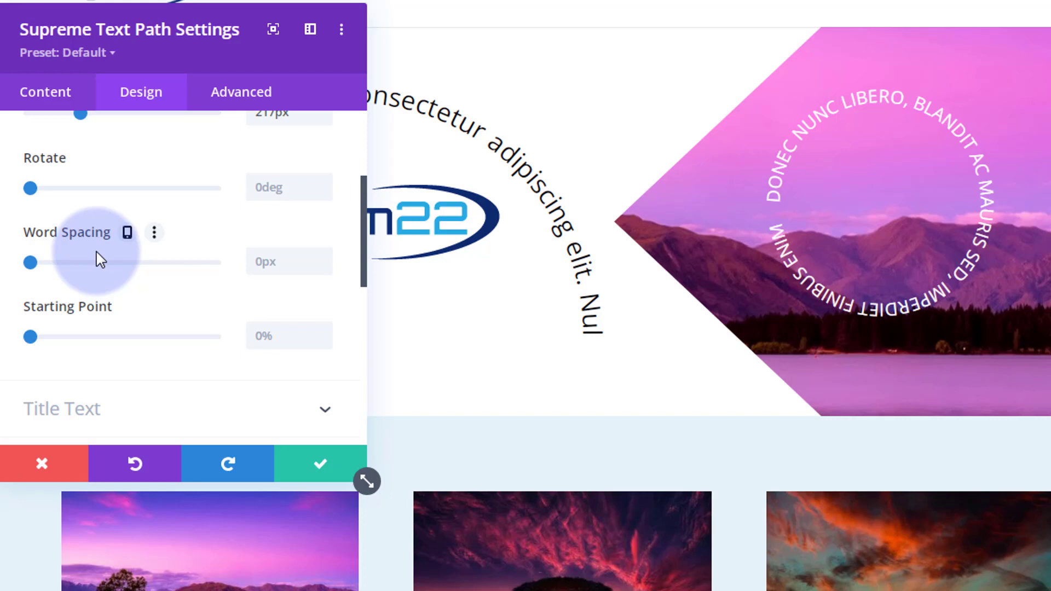
scroll(99, 259, down, 3)
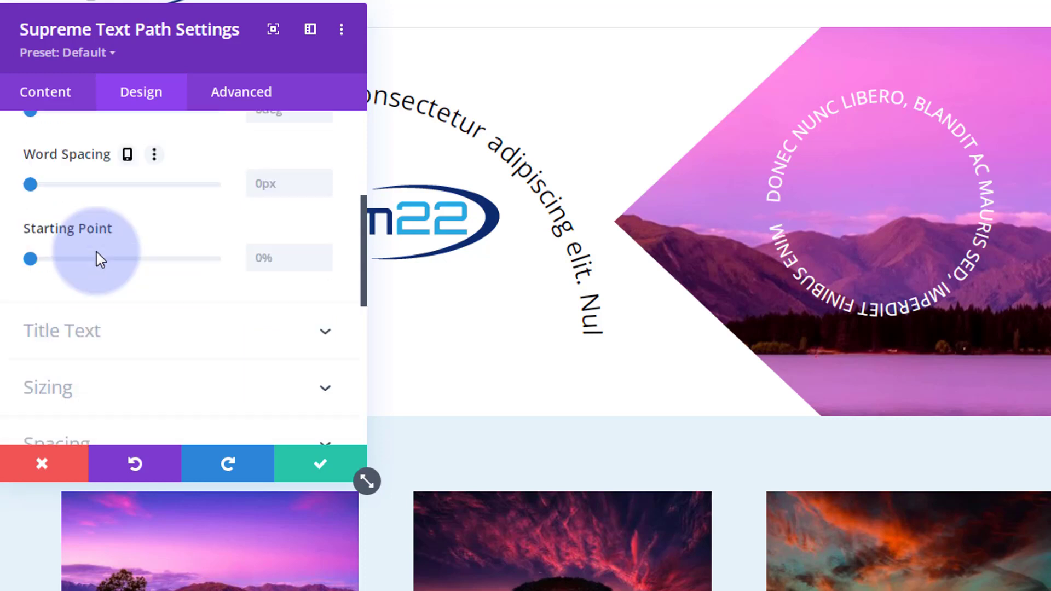
Apply the text shadow preset with 0em horizontal length to the circular title text and save the module settings.
click(143, 327)
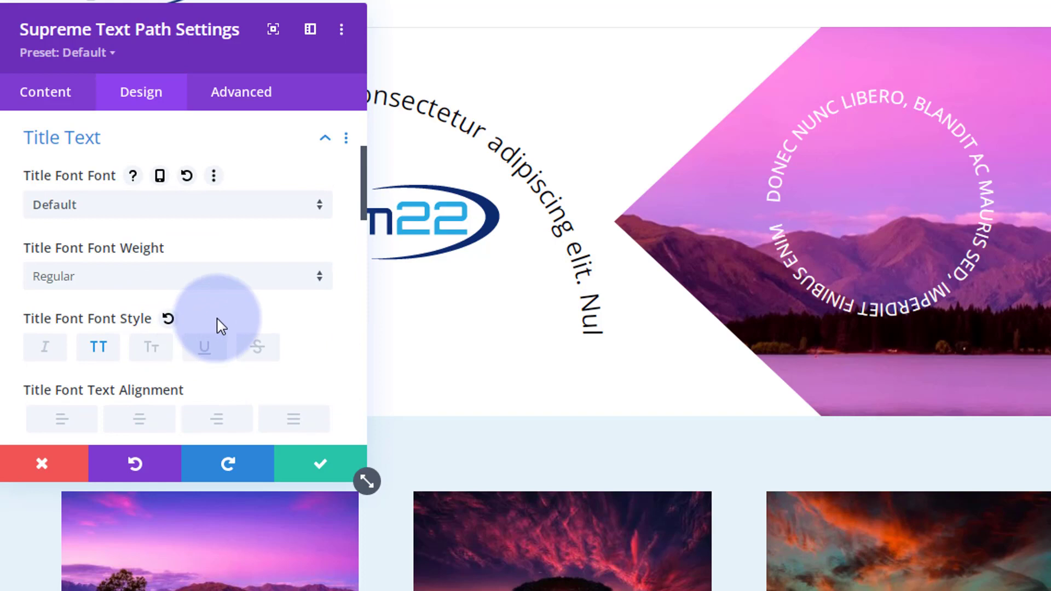
scroll(219, 324, down, 3)
scroll(218, 324, down, 6)
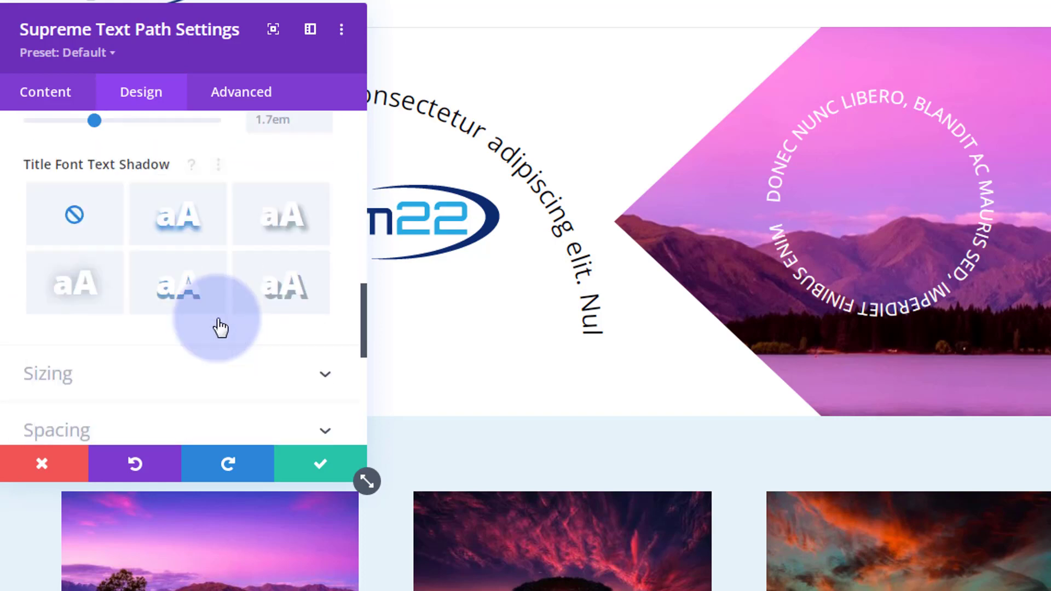
click(184, 214)
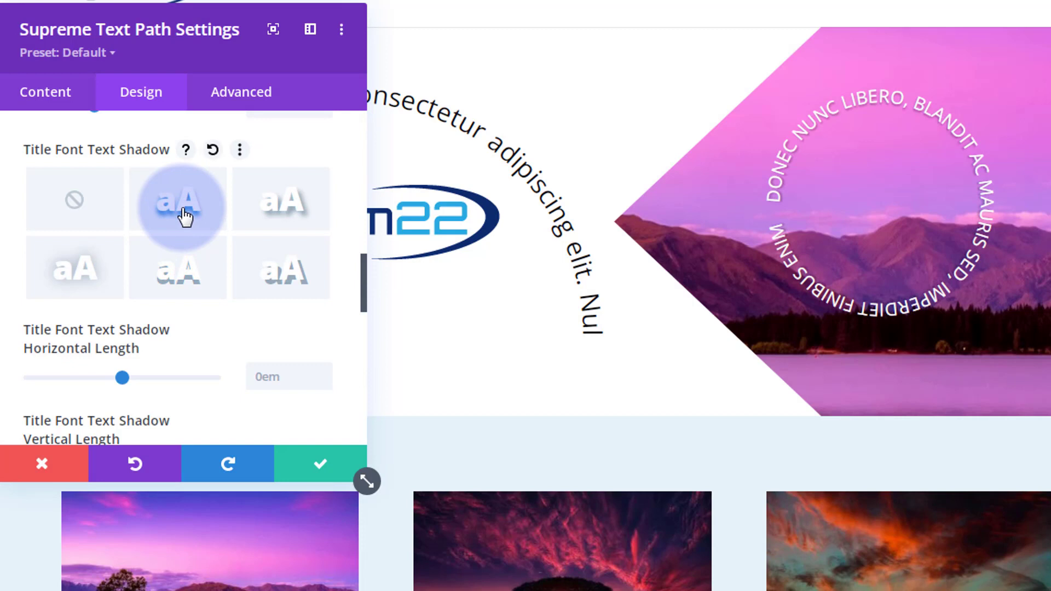
click(271, 212)
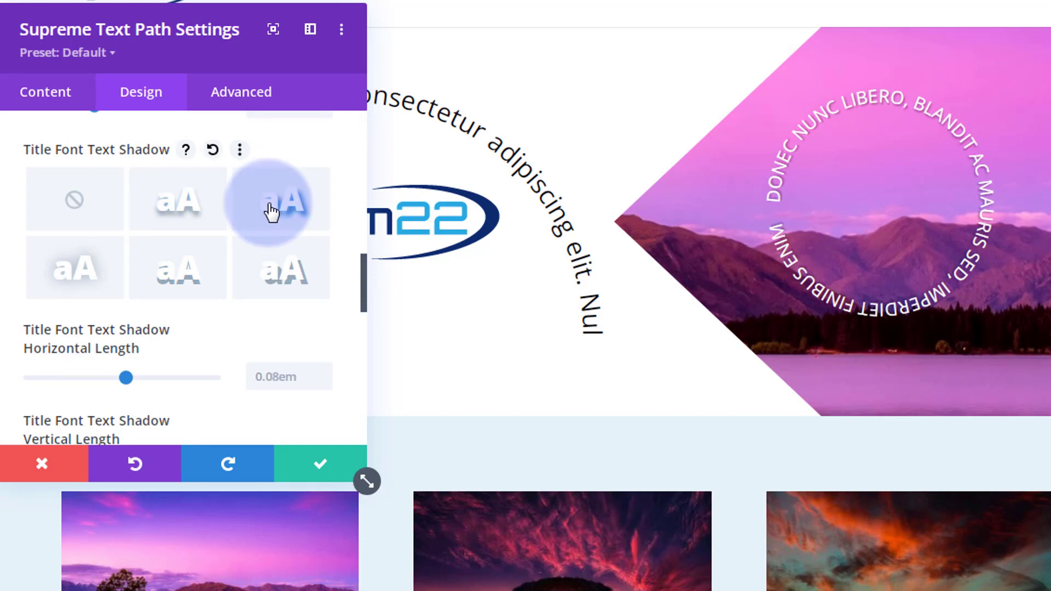
click(169, 211)
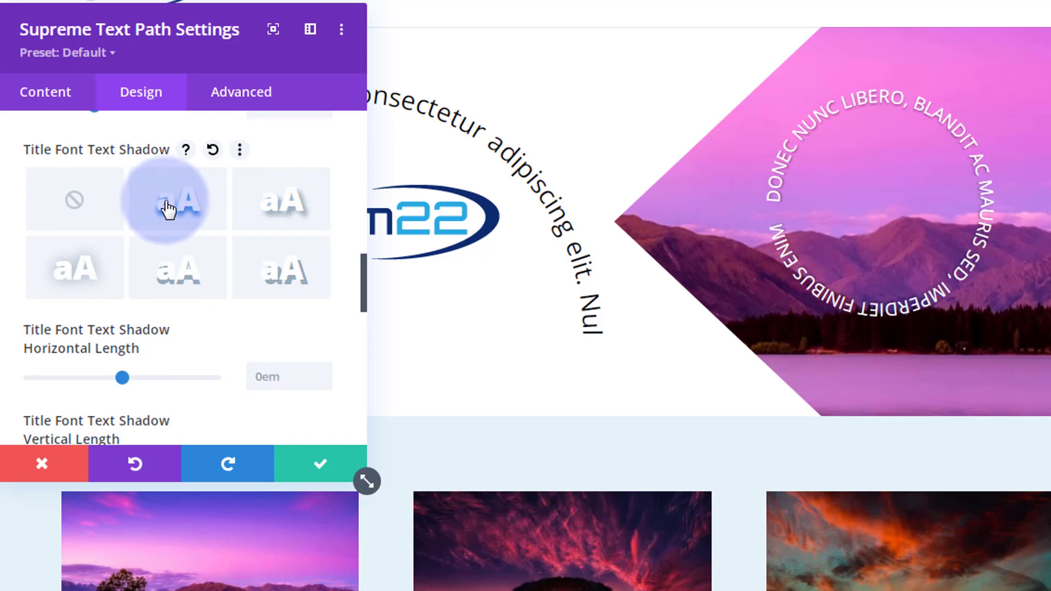
click(309, 475)
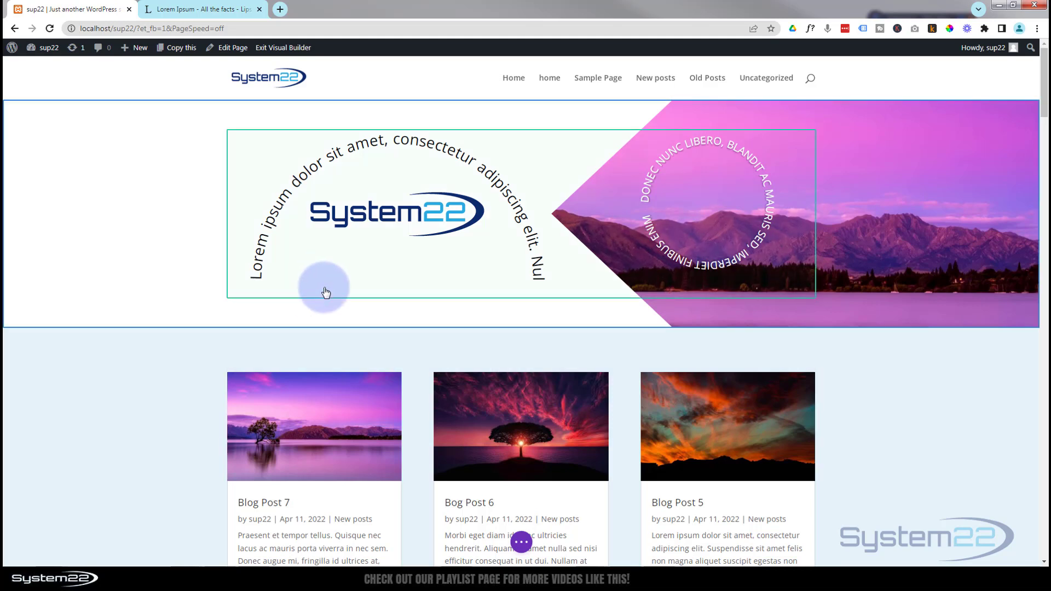
Save the page and exit the Visual Builder.
click(521, 543)
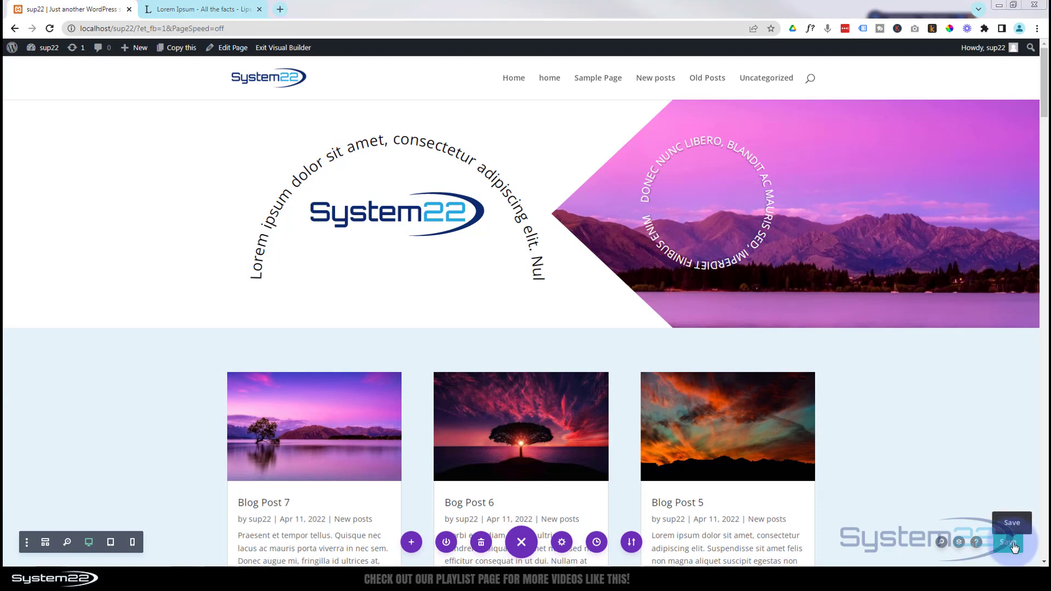
click(272, 49)
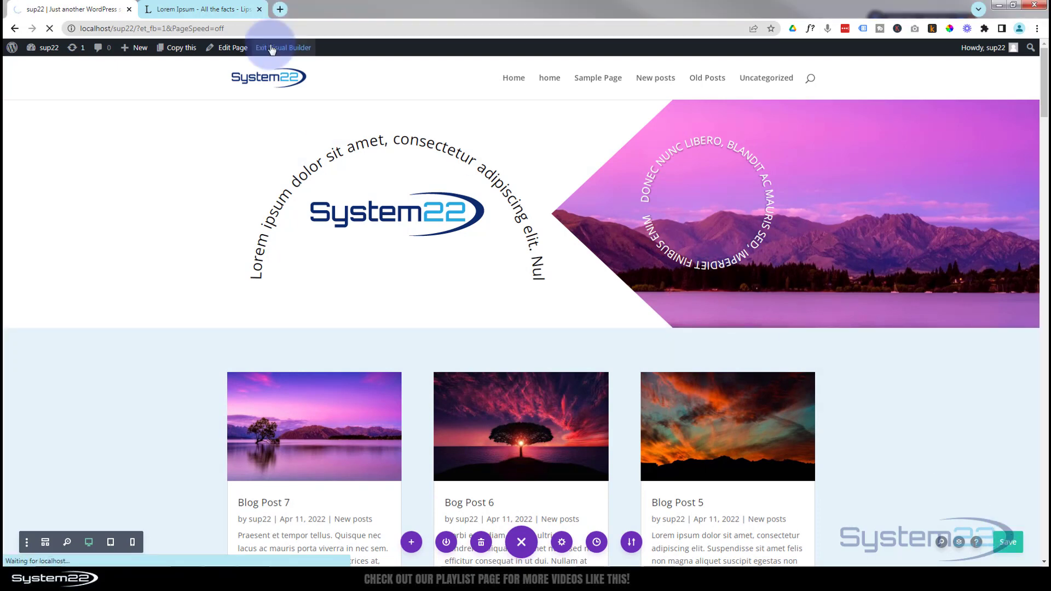